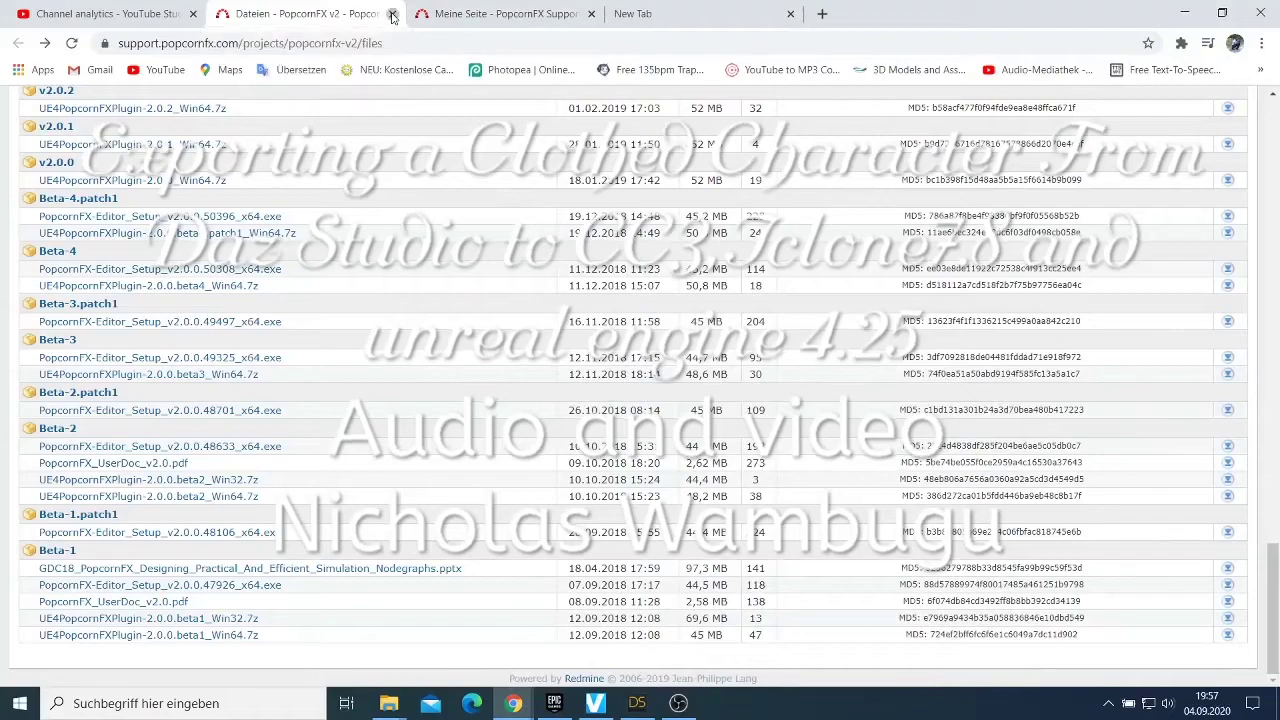
- Close the PopcornFX 'Dateien' tab, switch to the new tab, then minimize Chrome and DAZ Studio
click(390, 14)
click(470, 16)
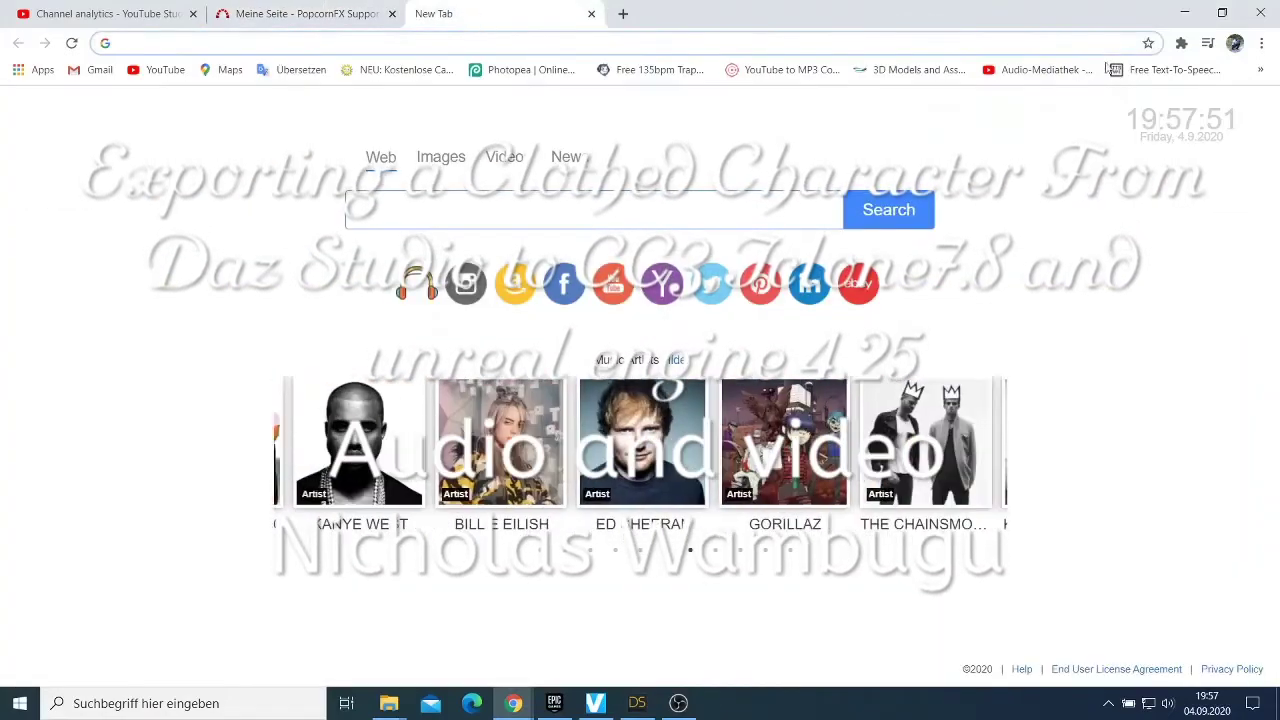
click(1180, 18)
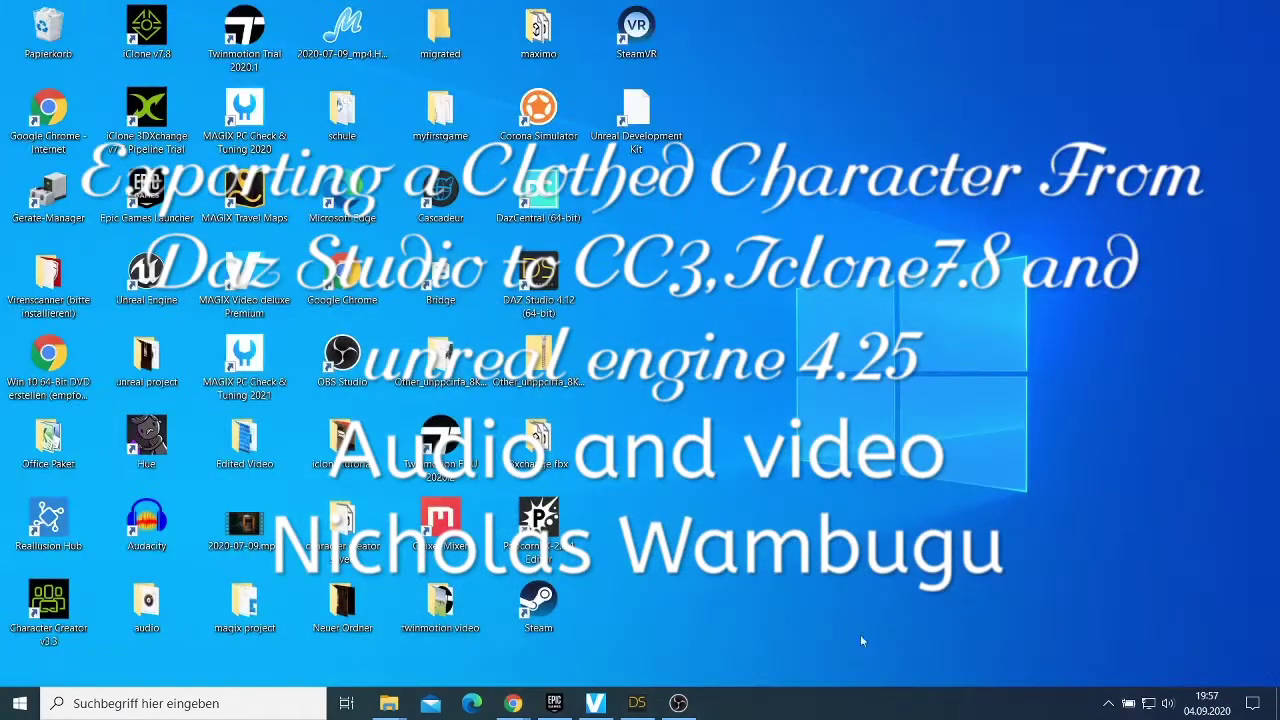
click(637, 703)
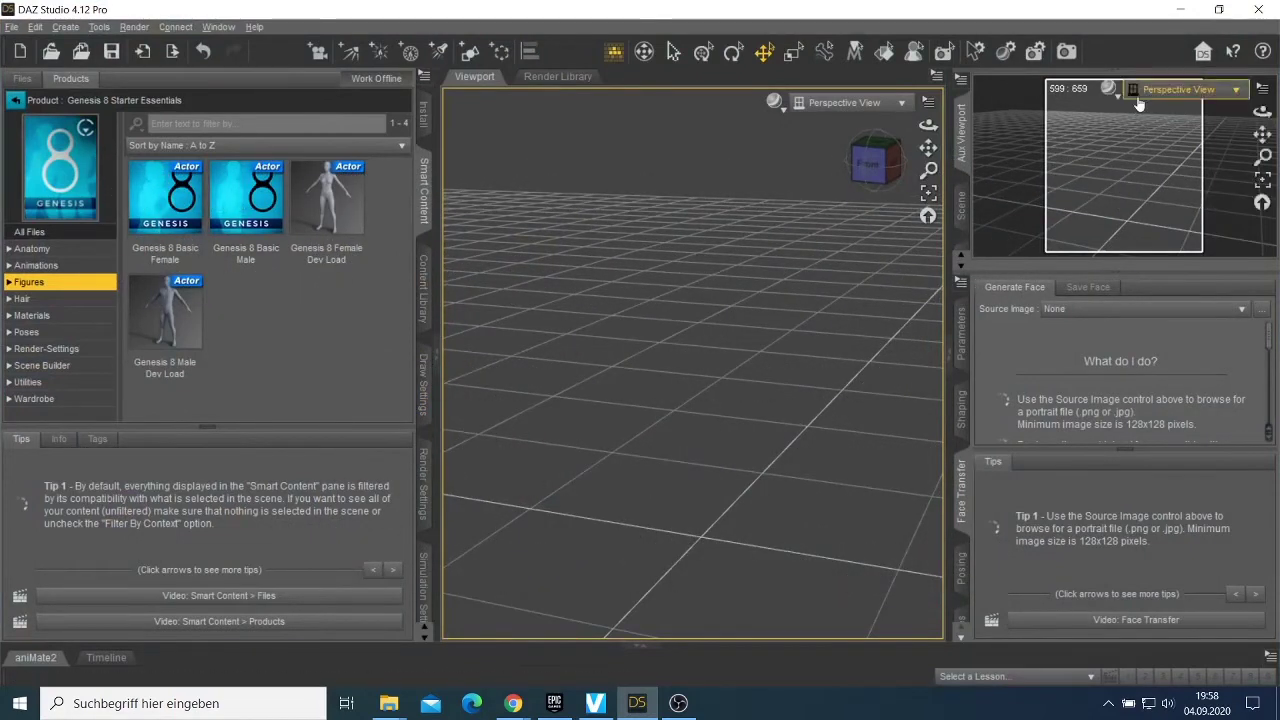
click(1181, 9)
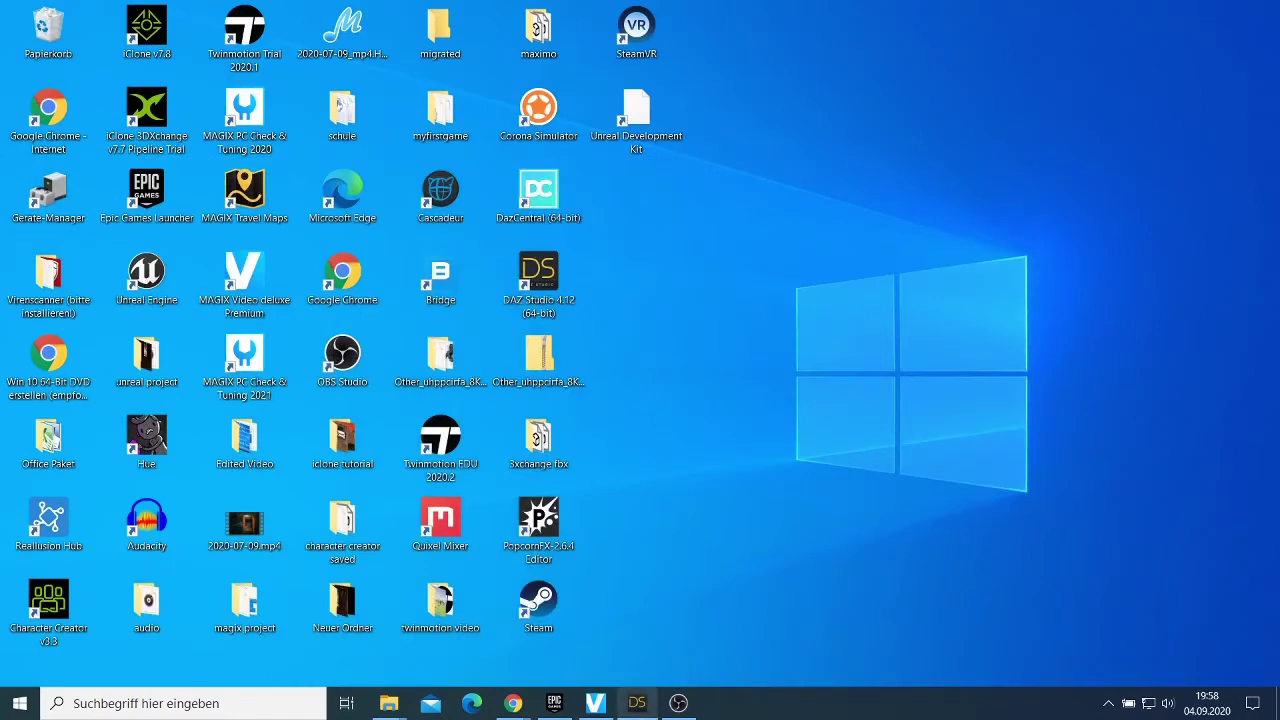
- Search 'daz studio download' and open the Daz 3D Get Daz Studio page
mouse_move(524, 710)
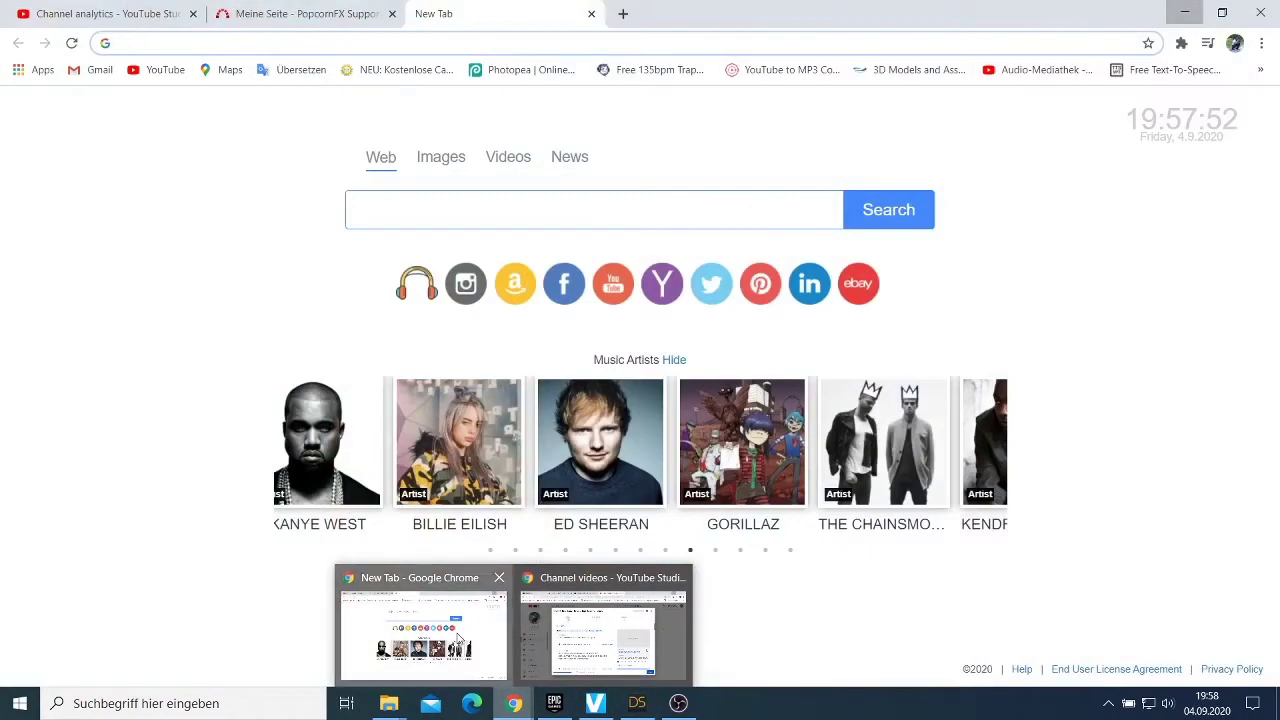
click(423, 632)
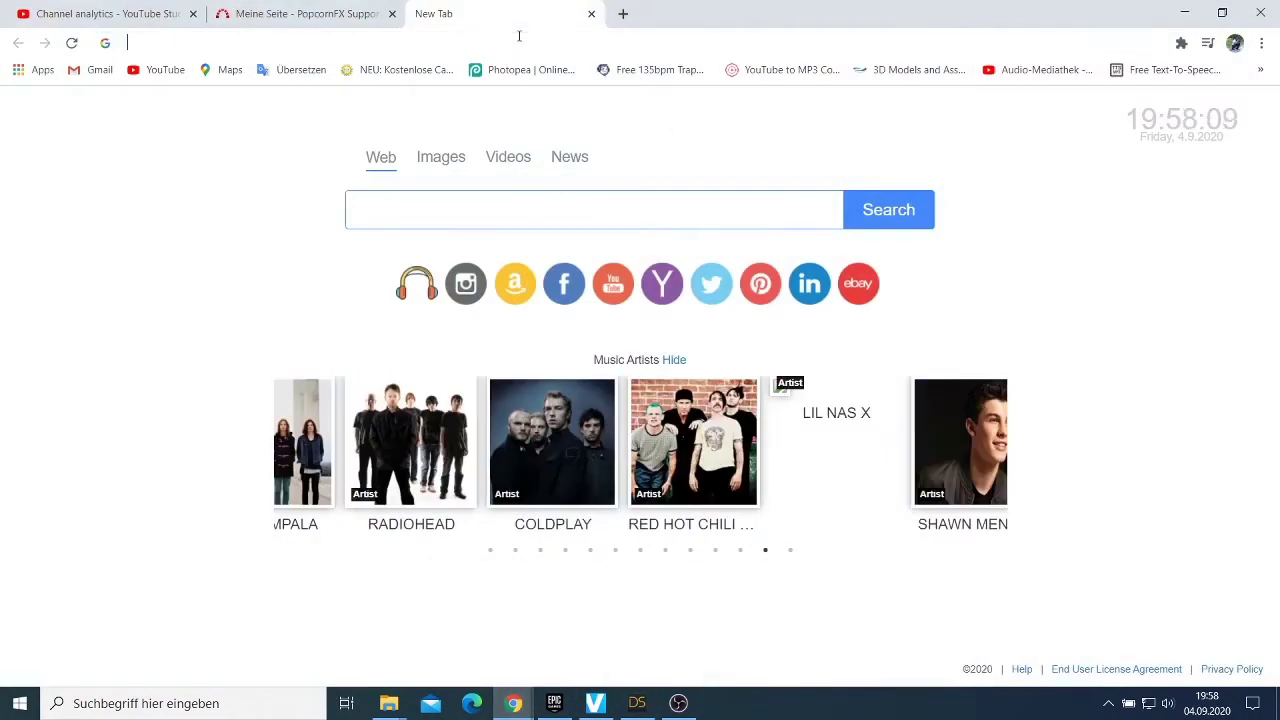
click(519, 37)
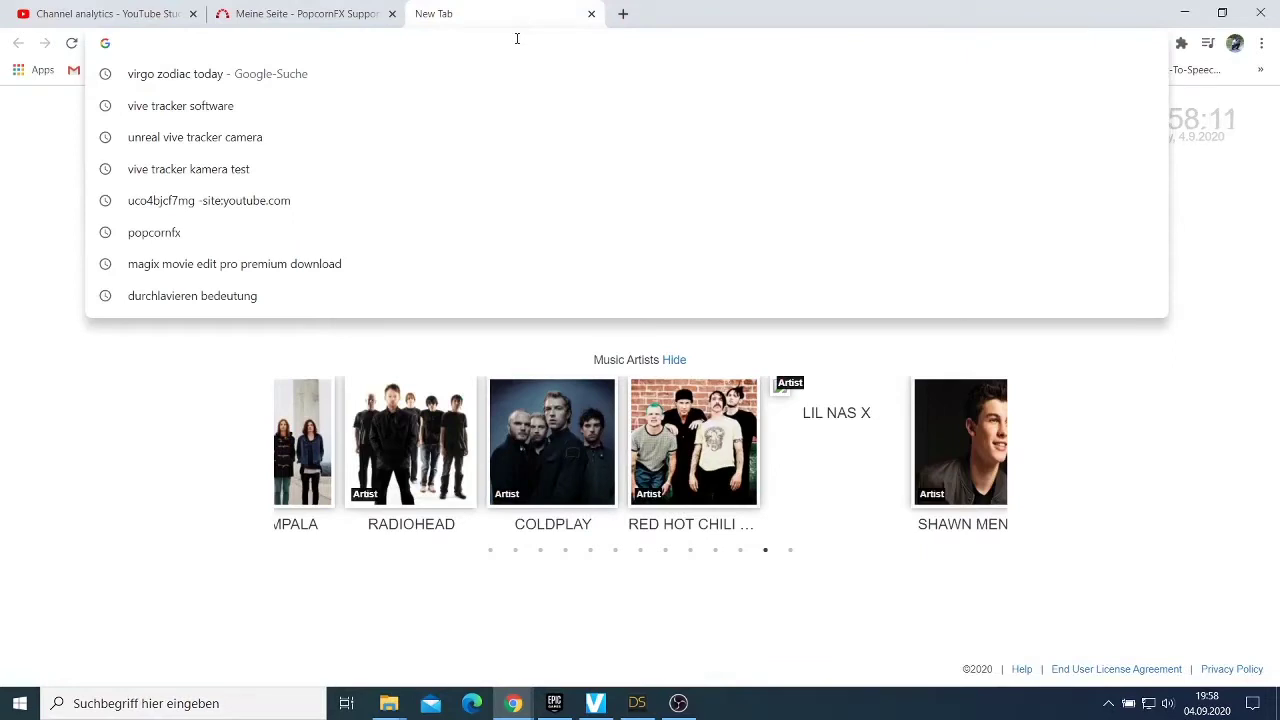
text(daz3d.com)
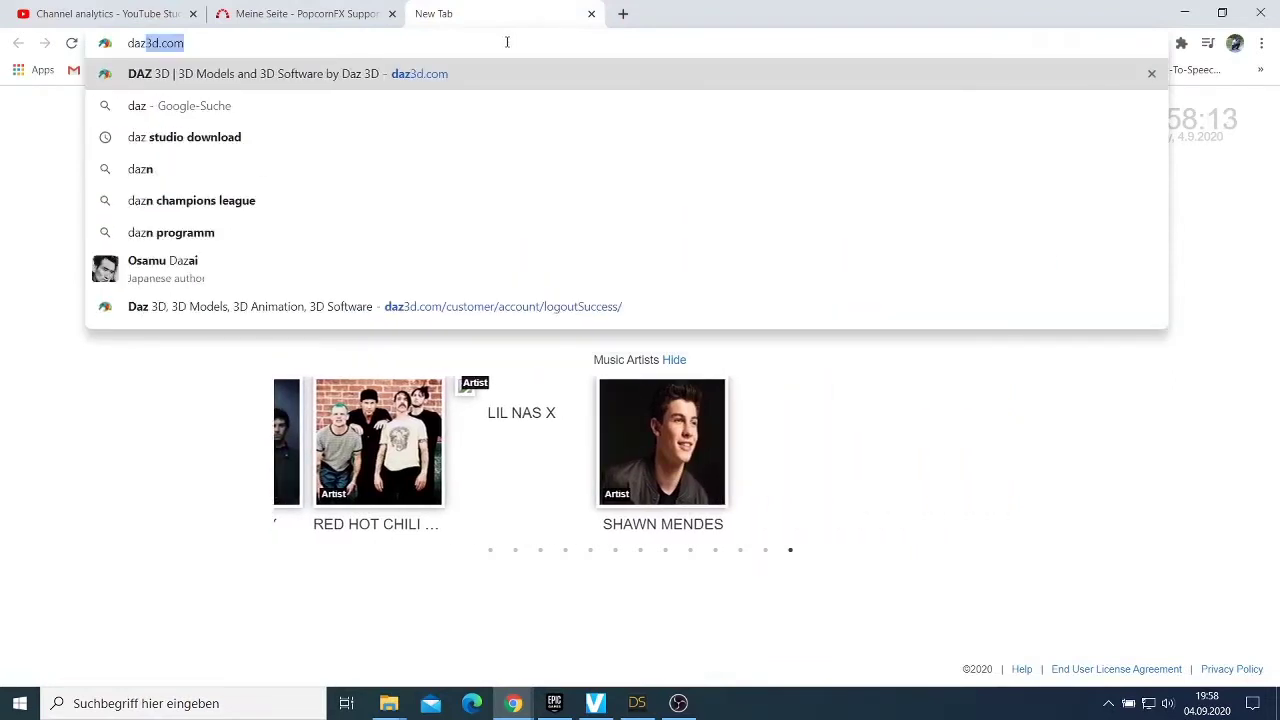
click(293, 137)
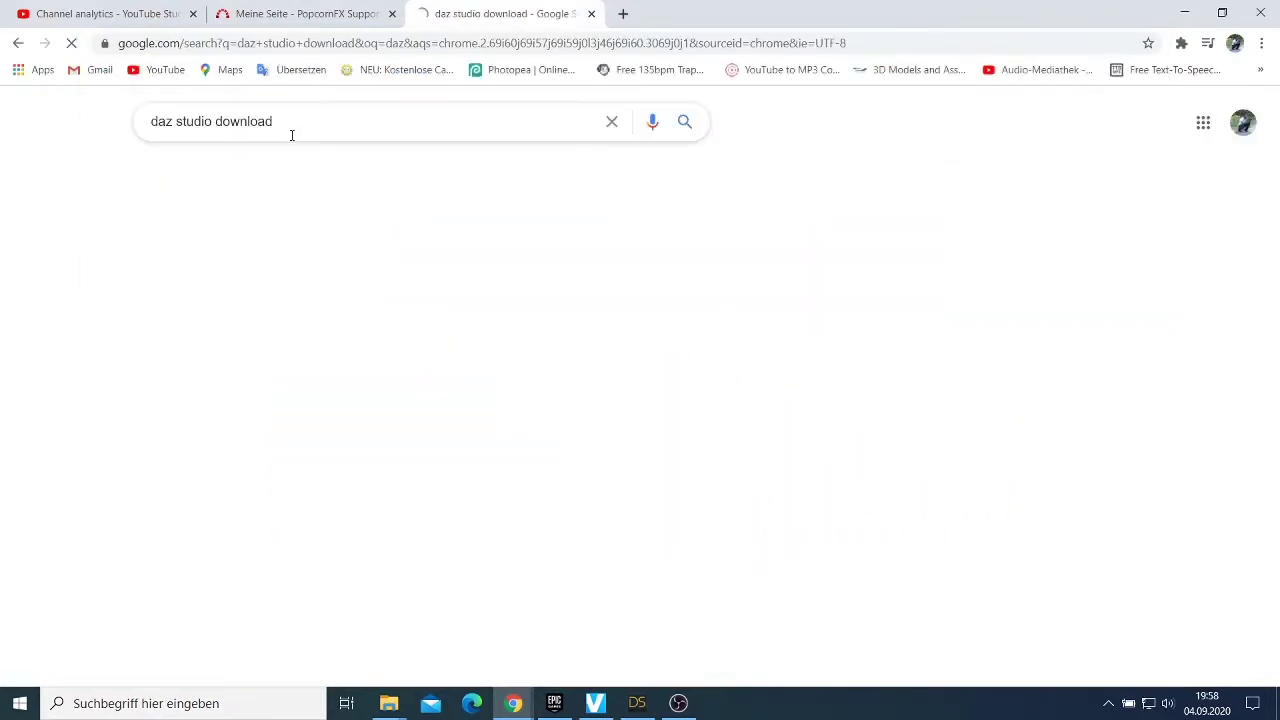
click(318, 264)
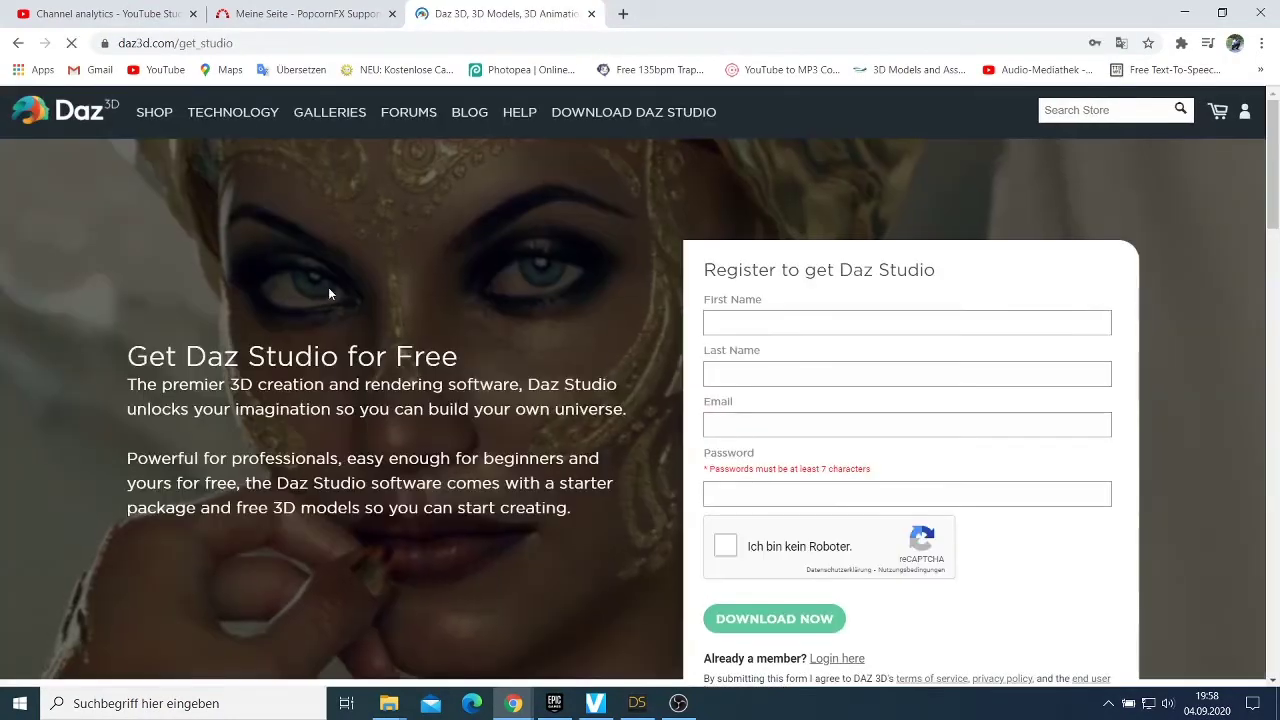
- Scroll through the page's Daz Bridges section, then minimize the browser
scroll(495, 338, down, 6)
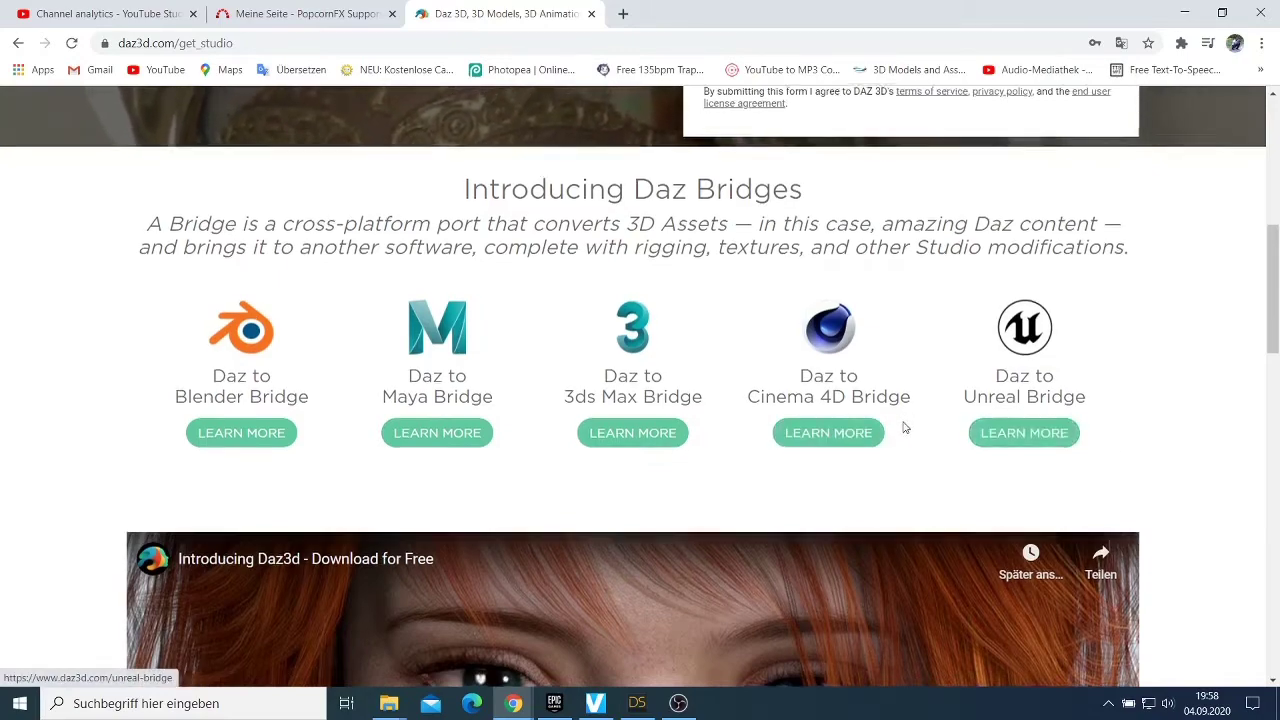
scroll(903, 424, down, 6)
scroll(899, 420, up, 10)
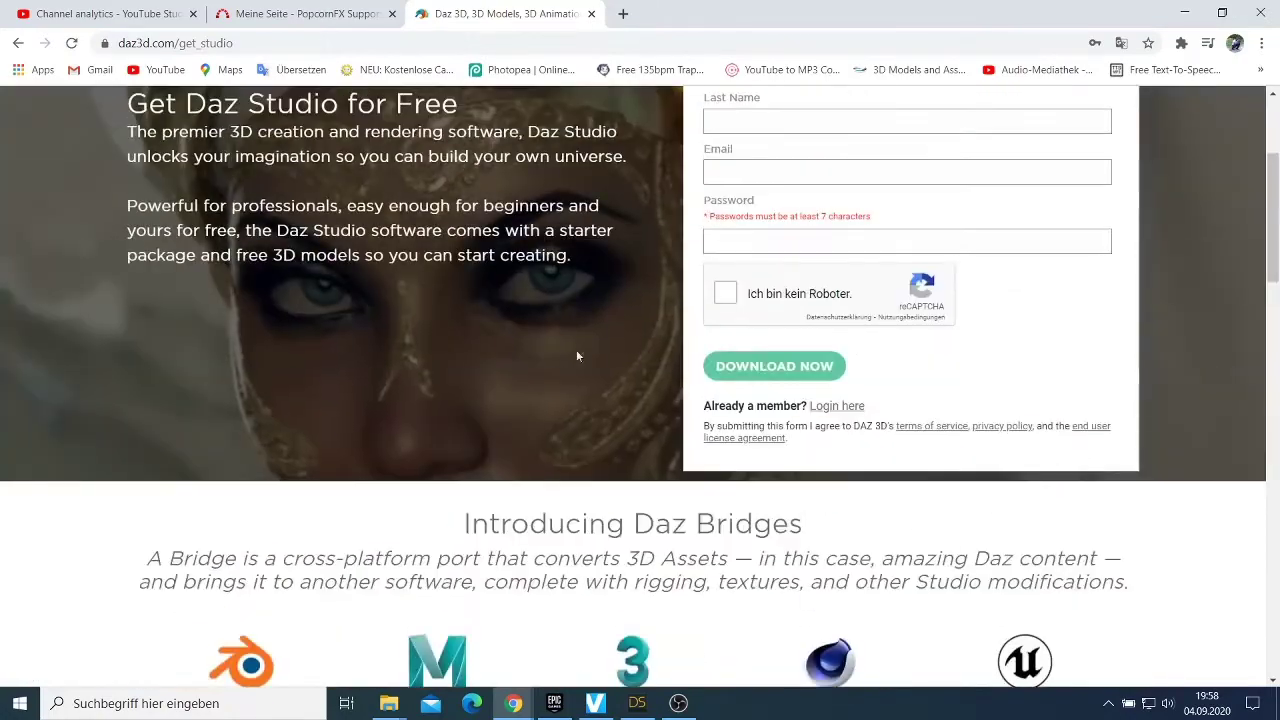
click(1180, 13)
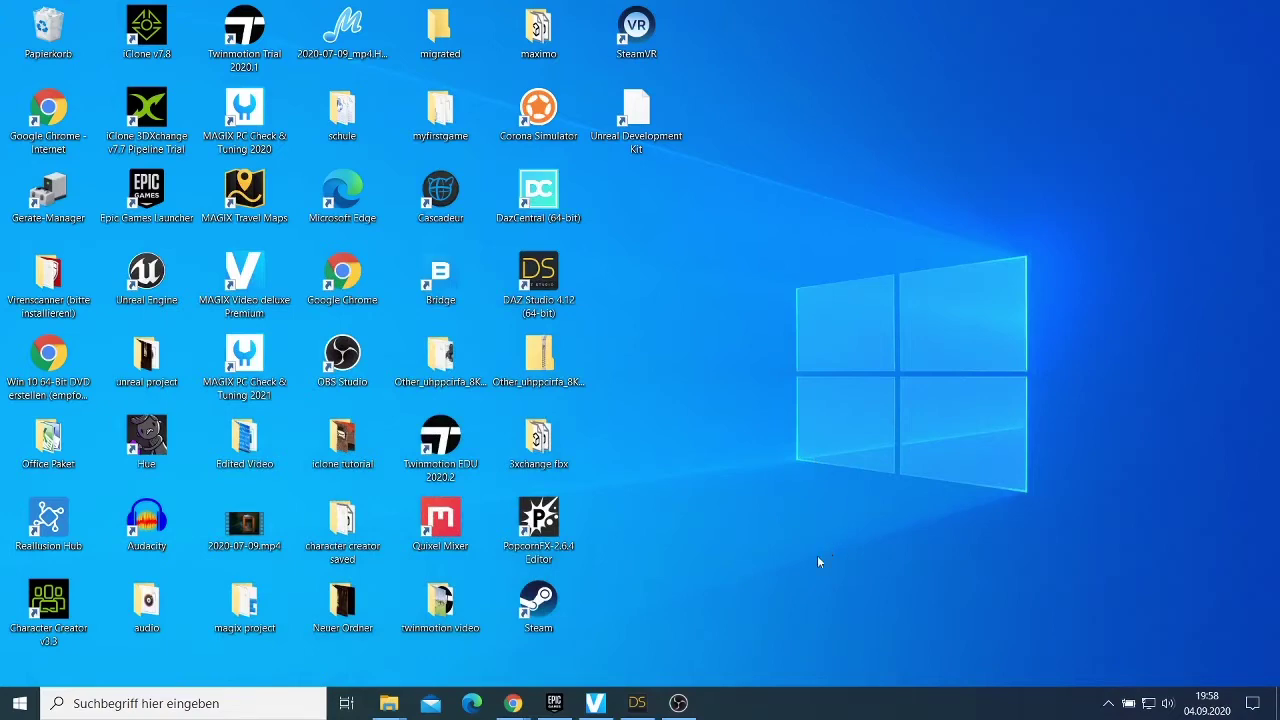
- Restore DAZ Studio, return Smart Content to All Products, and minimize it again
click(634, 704)
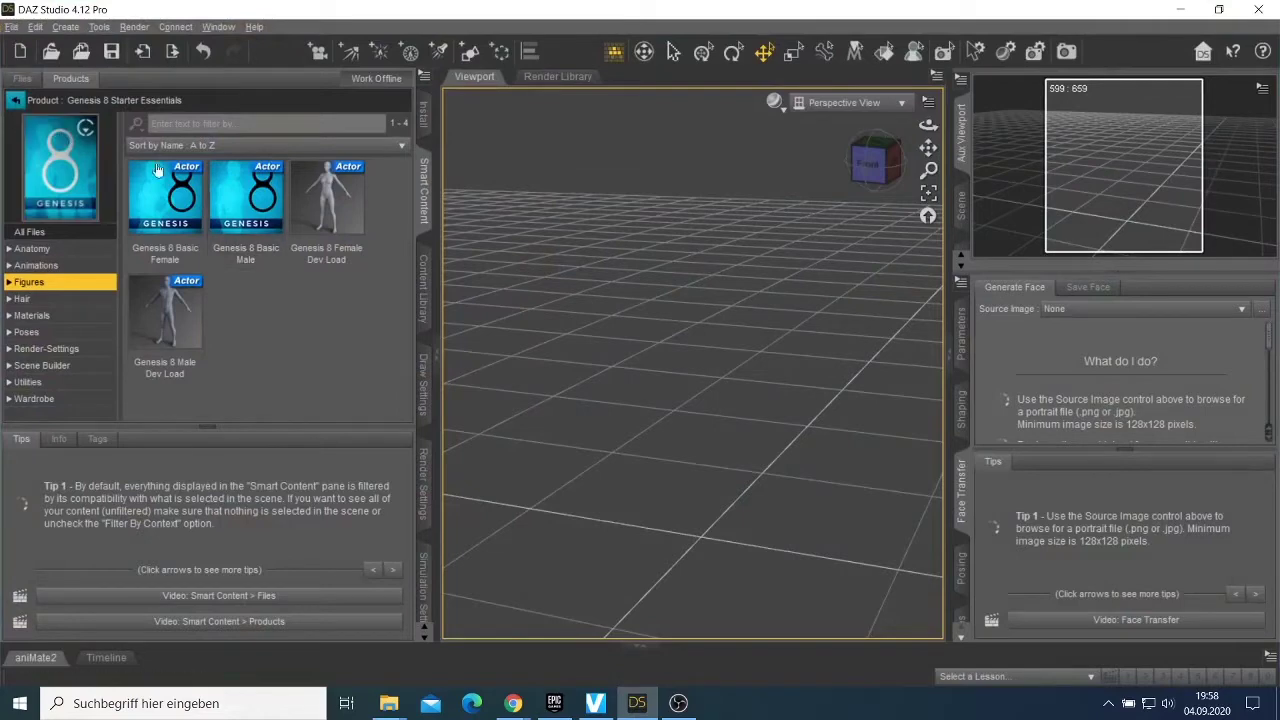
click(15, 100)
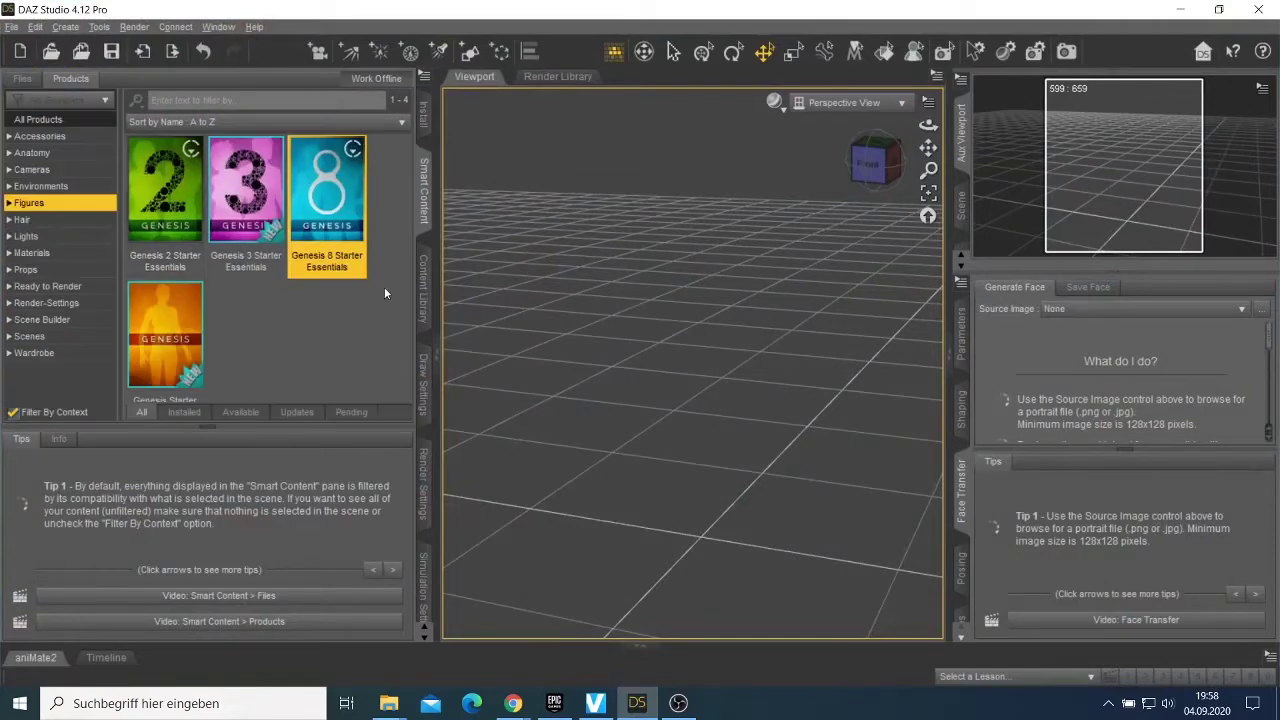
click(1180, 9)
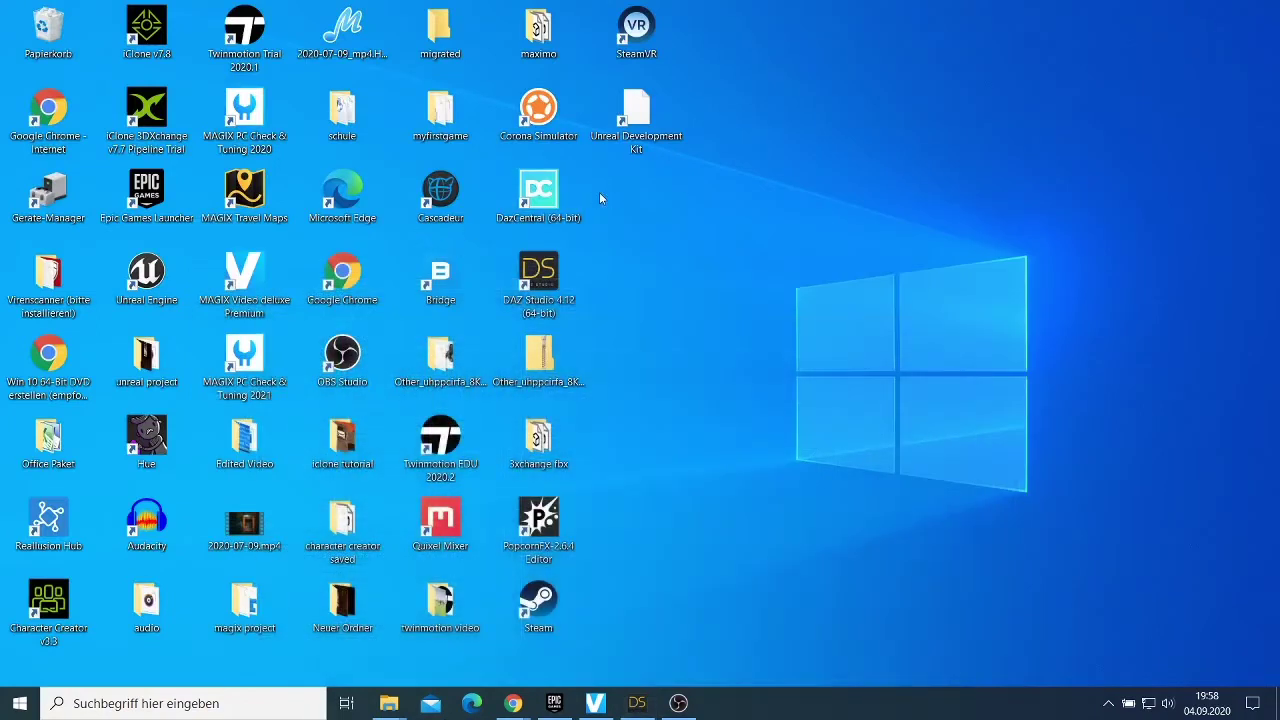
- Launch DazCentral, cancel the update prompt, and attempt sign-in with the account e-mail and password
double_click(543, 203)
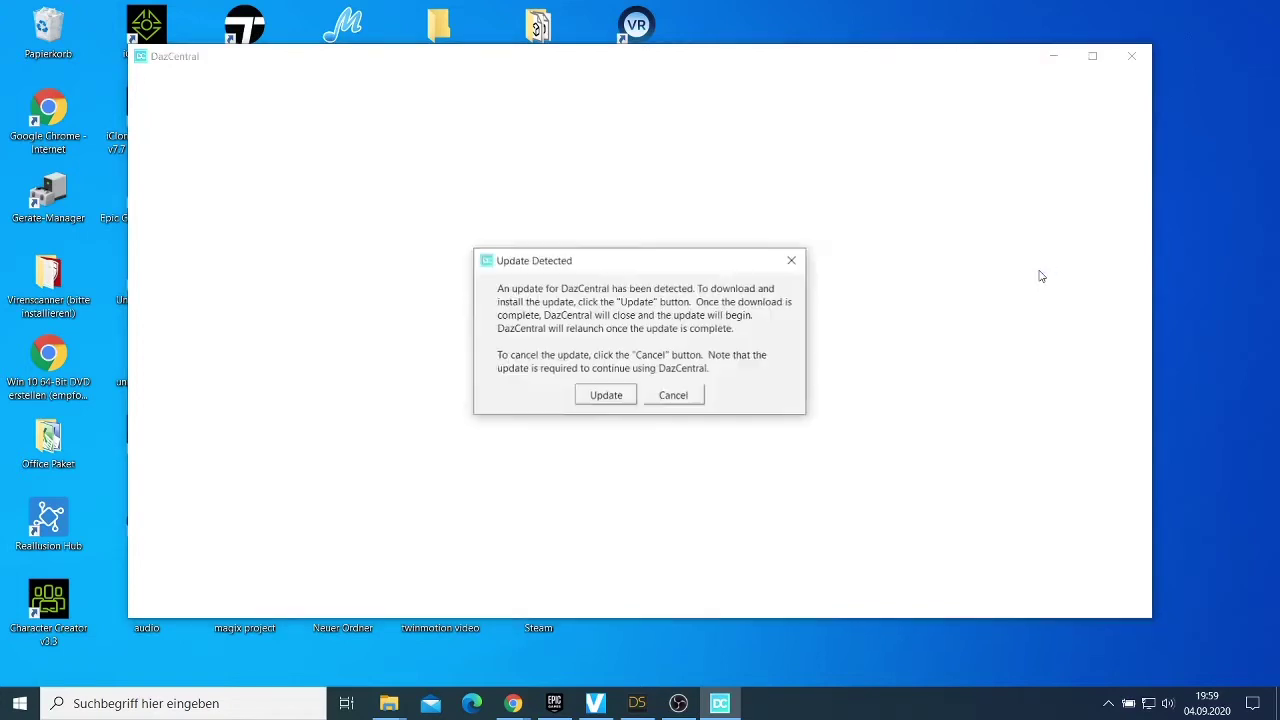
click(666, 398)
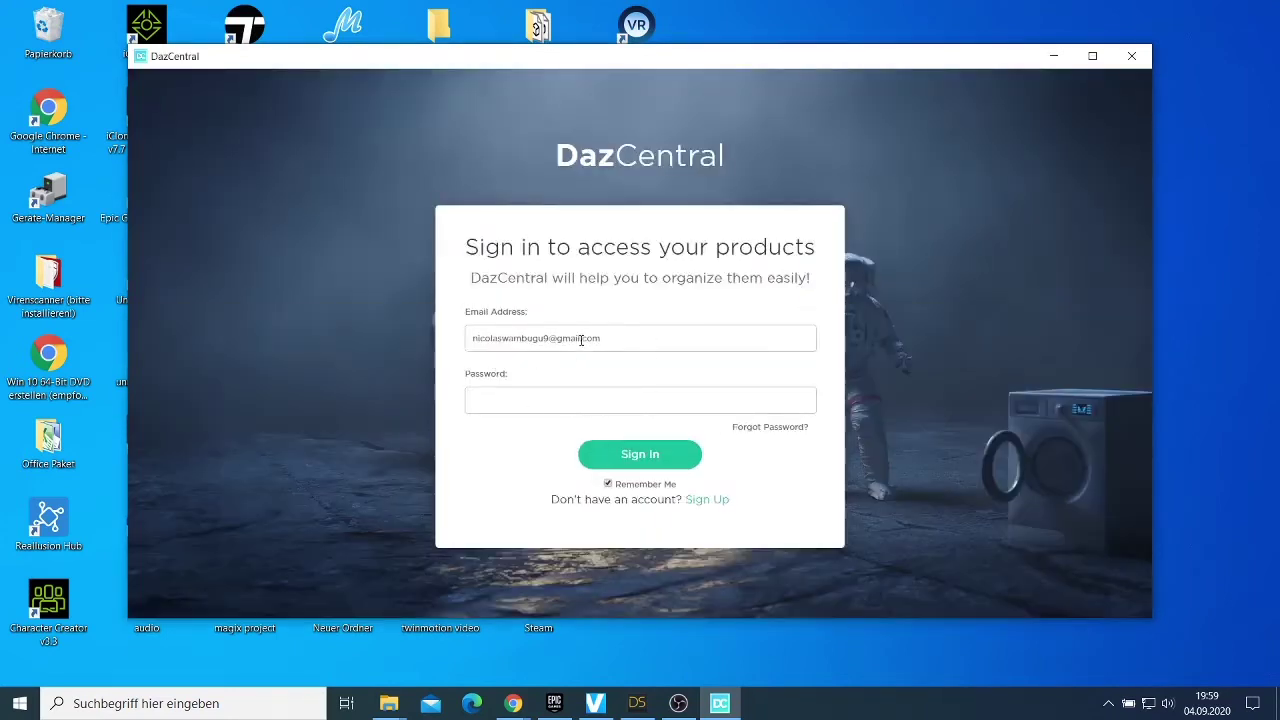
click(563, 405)
click(634, 452)
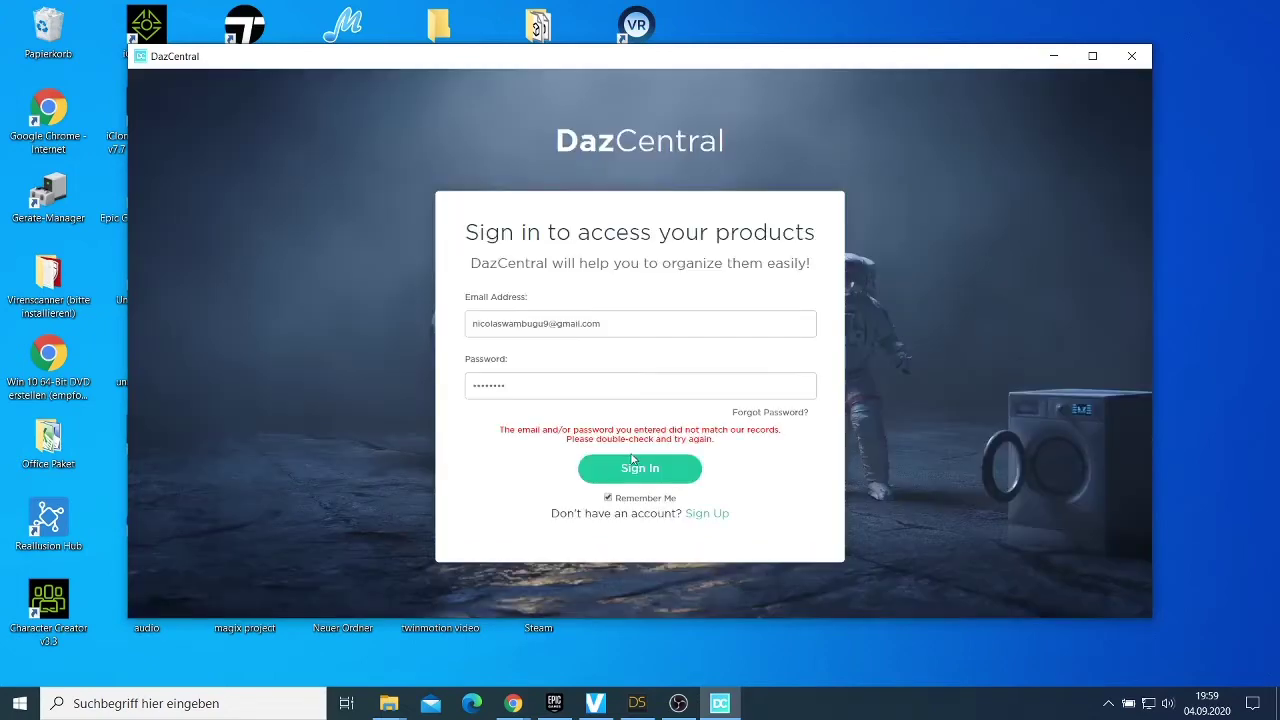
- Re-enter the corrected password, sign in, accept the required update, and minimize DazCentral
drag(575, 390, 440, 390)
key(BackSpace)
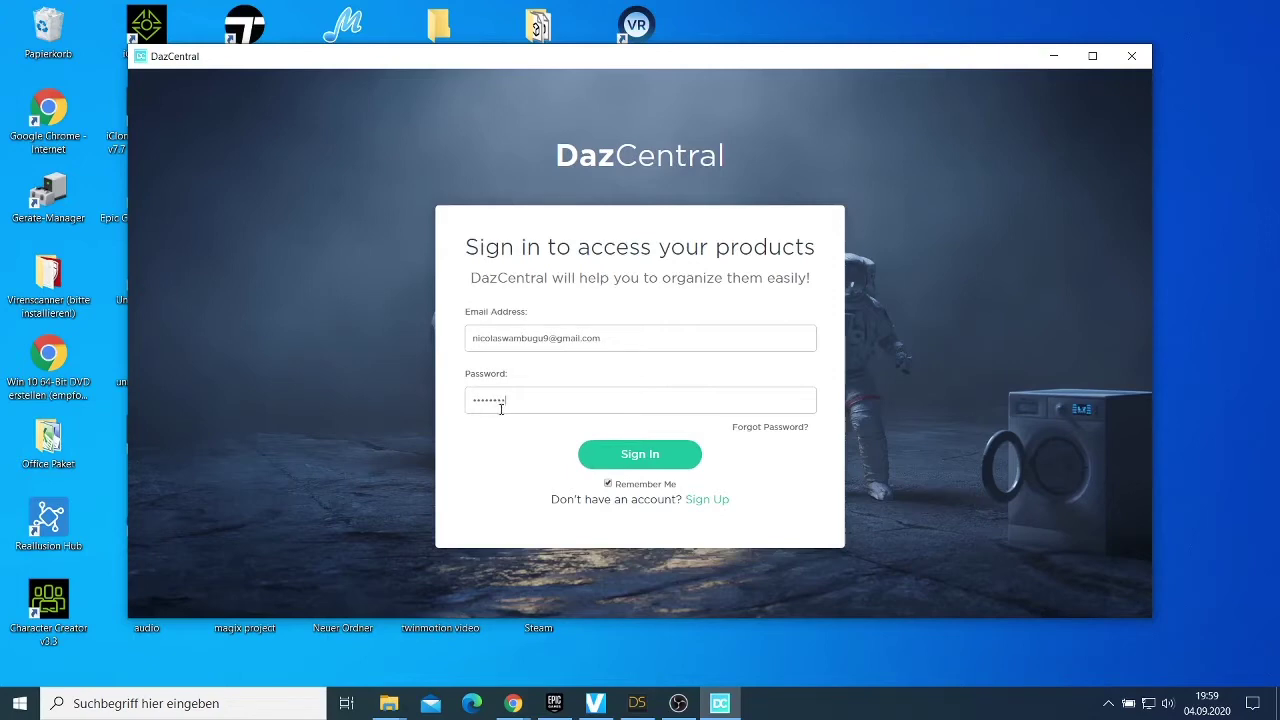
click(625, 453)
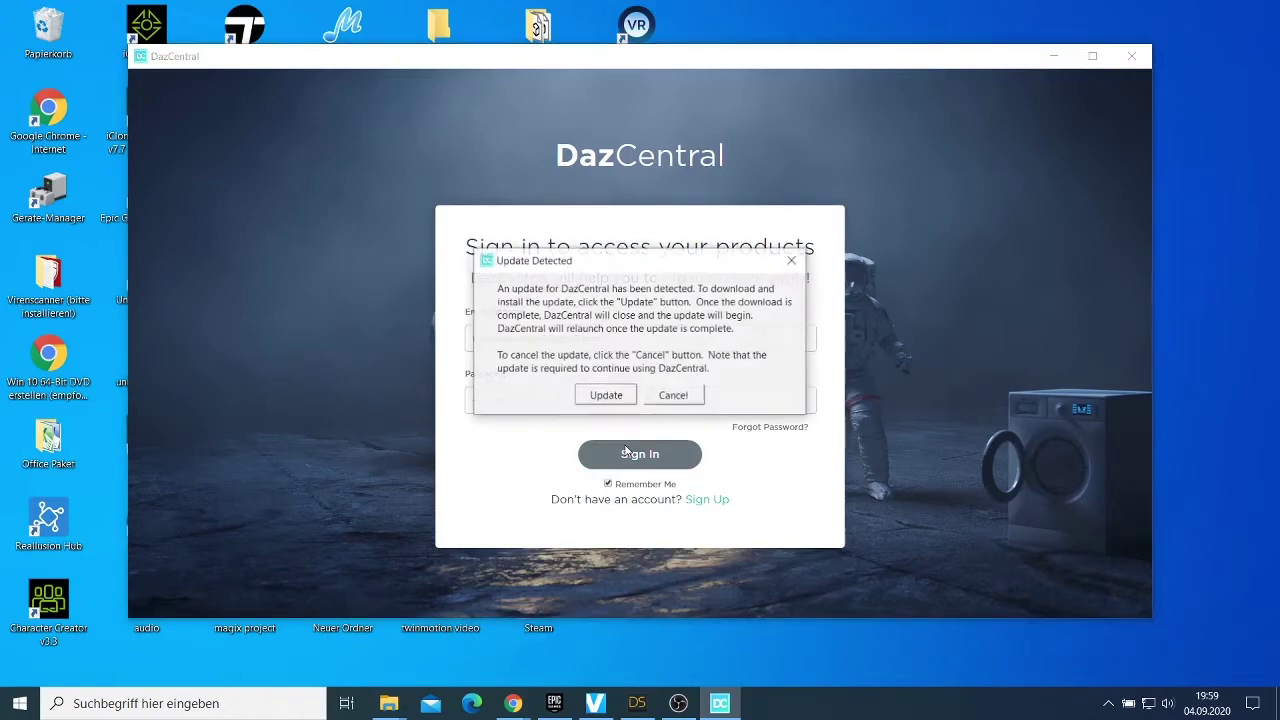
click(606, 396)
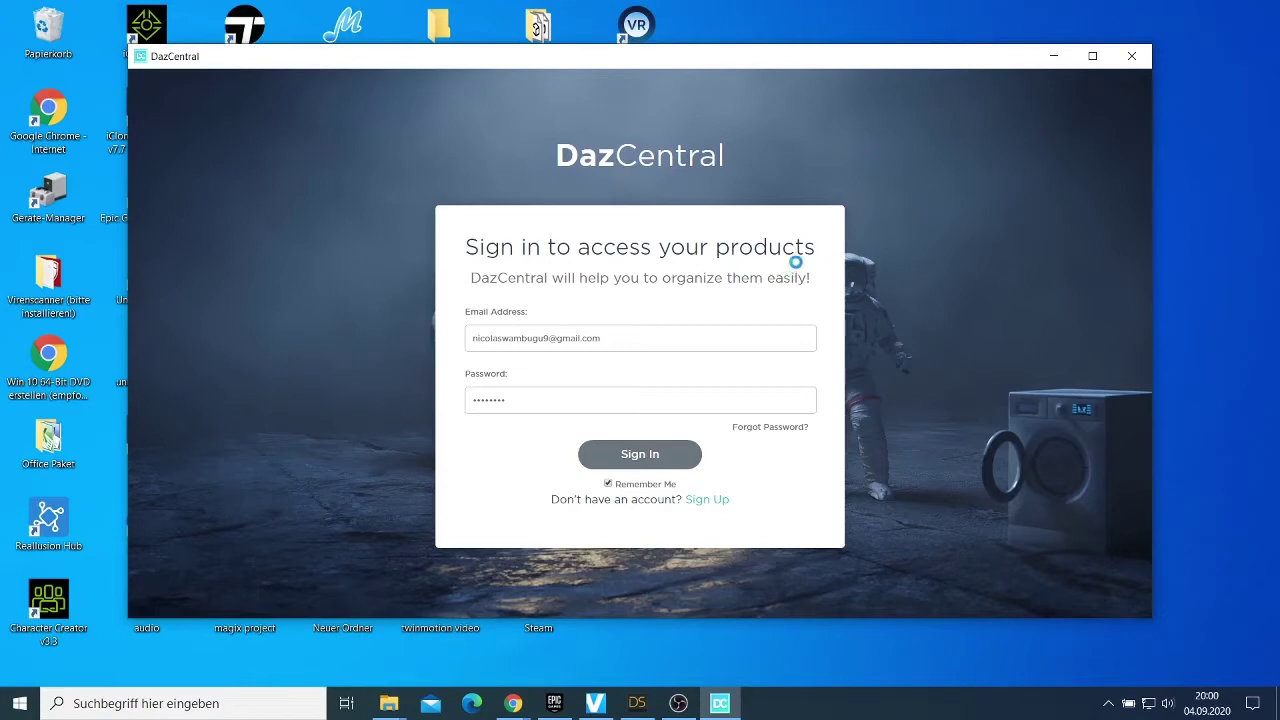
click(1049, 57)
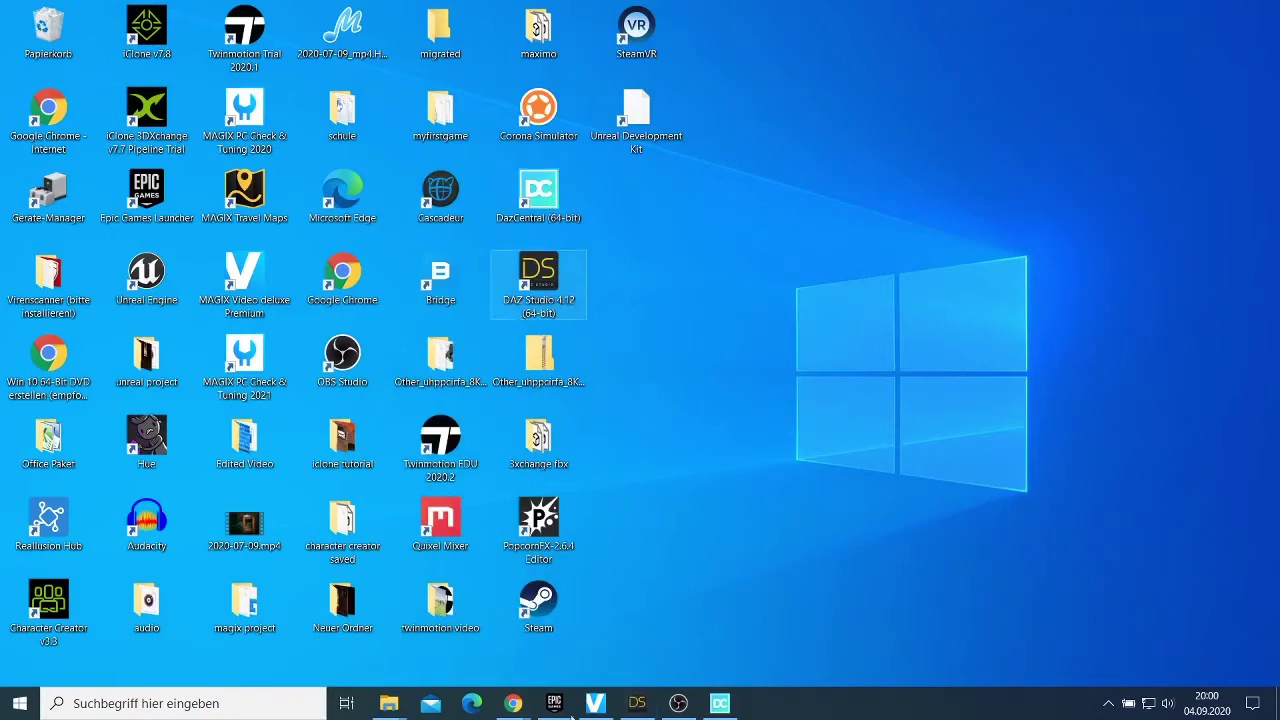
- Restore DAZ Studio and load Genesis 8 Male Dev Load from Genesis 8 Starter Essentials
click(637, 703)
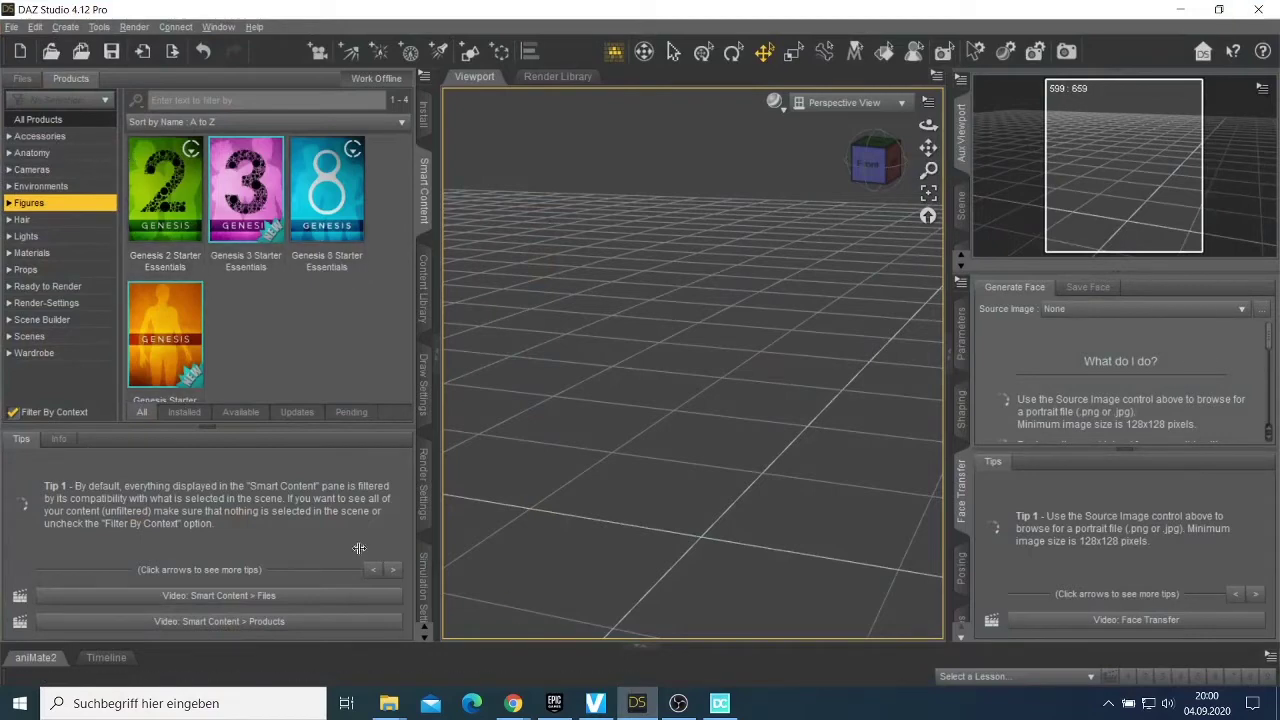
double_click(347, 209)
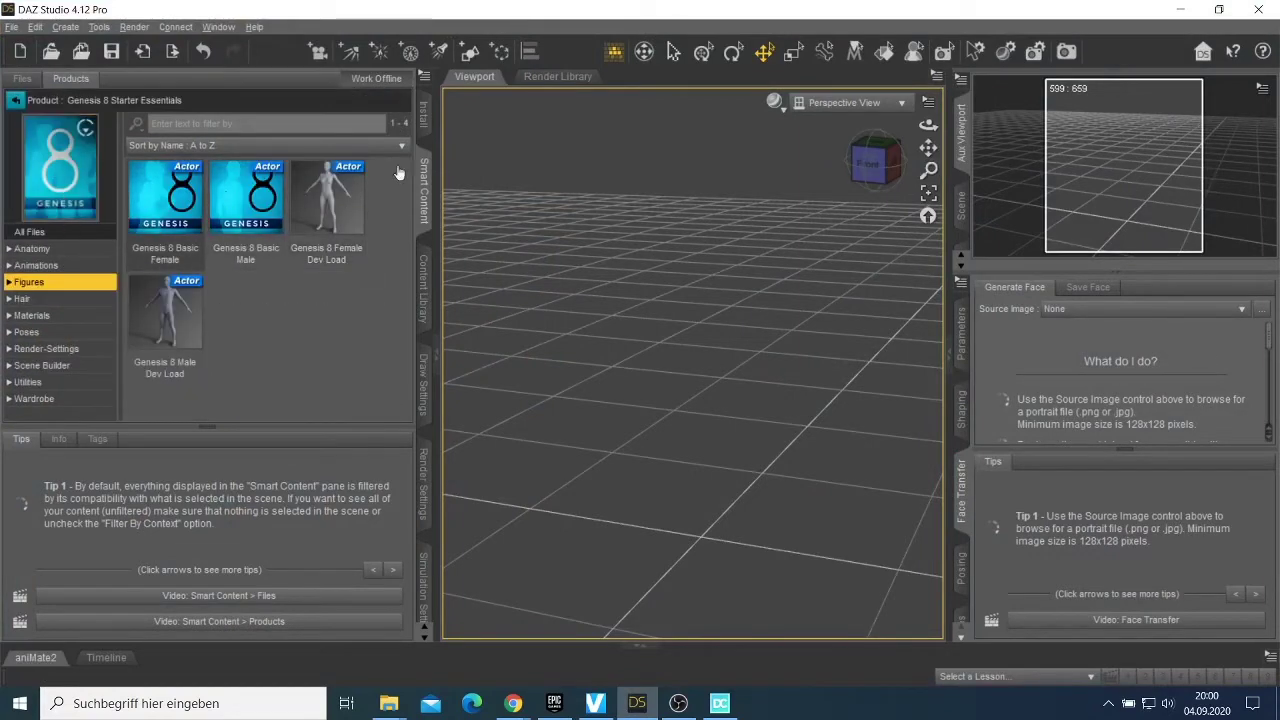
double_click(176, 305)
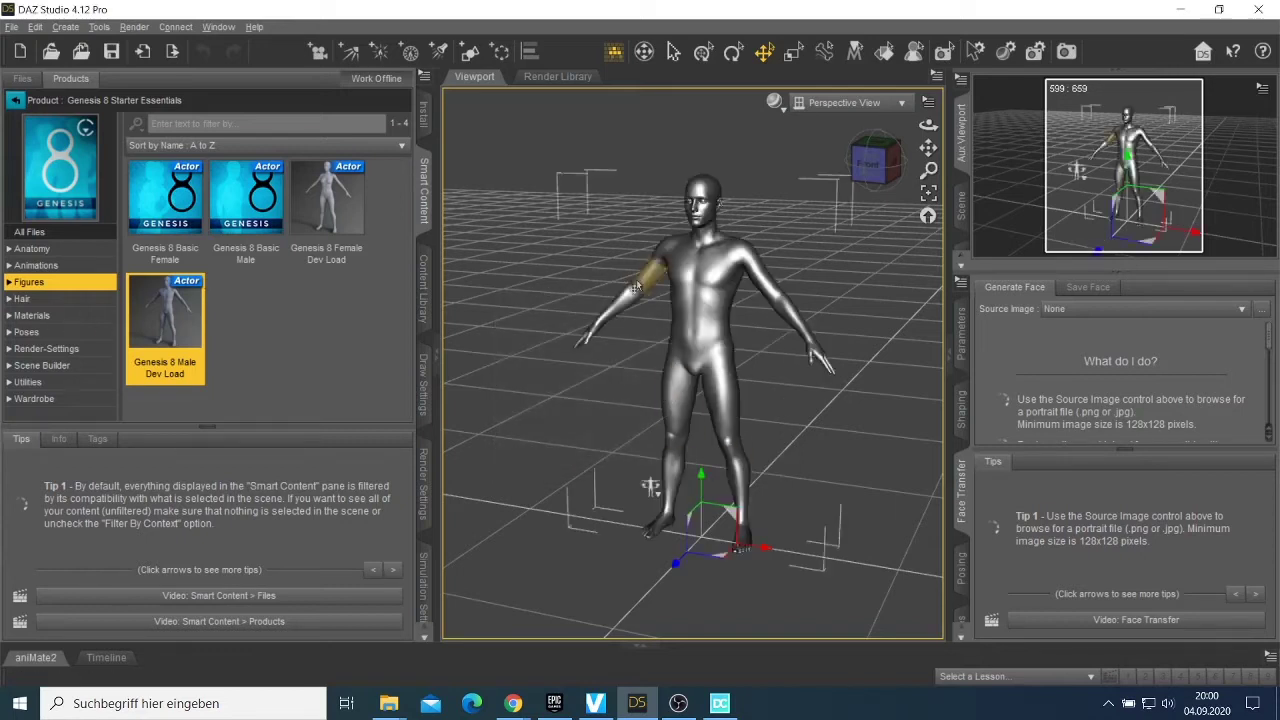
- Browse the Animations thumbnails, then switch Smart Content to the four Genesis 8 figures
click(40, 268)
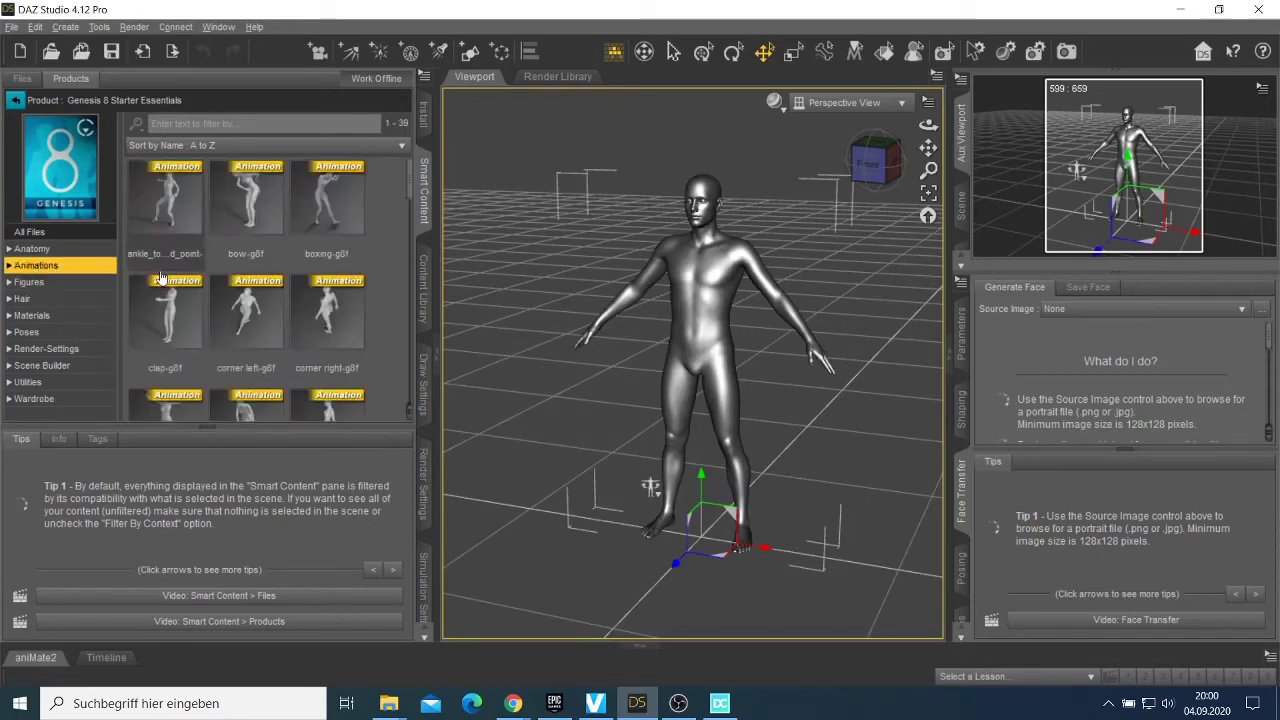
double_click(238, 322)
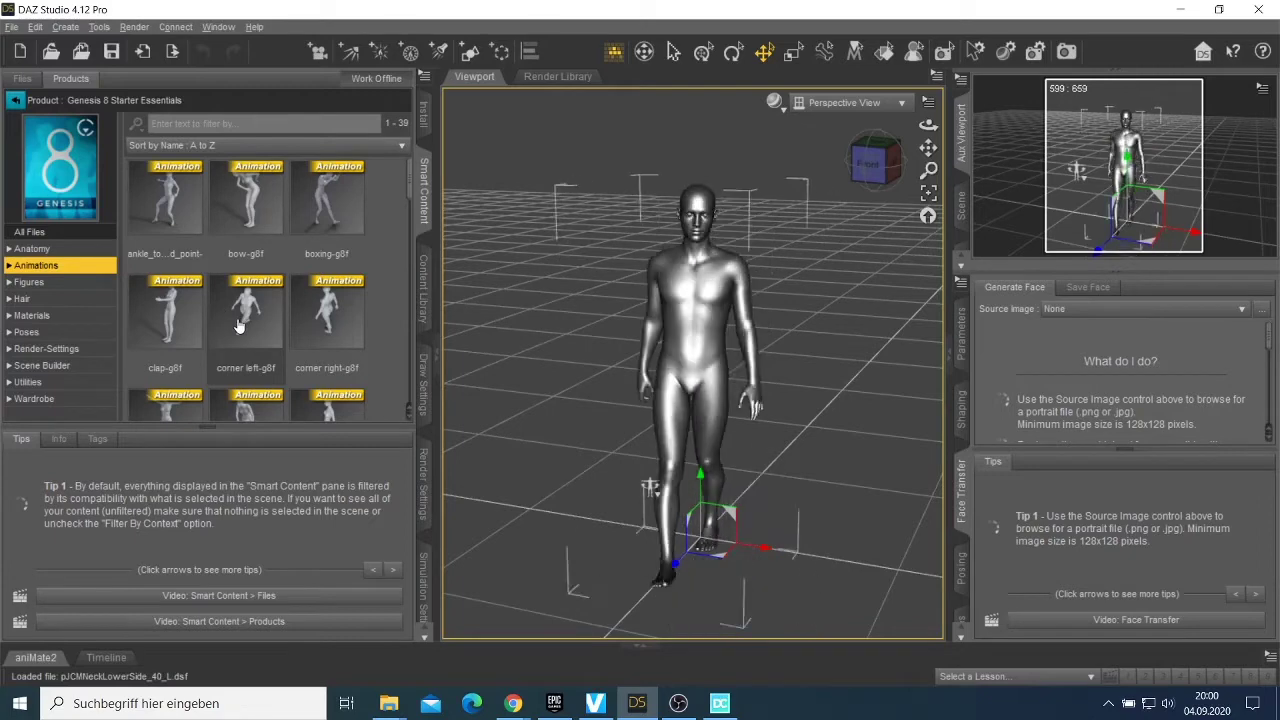
mouse_move(240, 325)
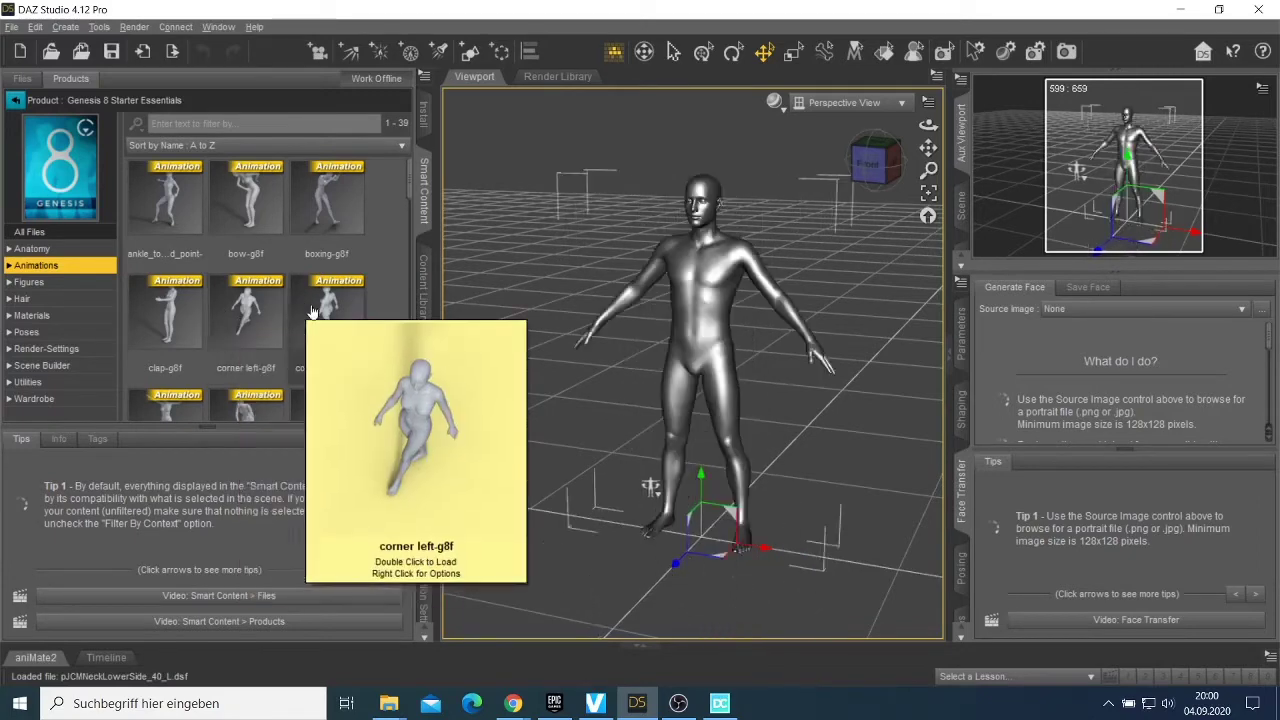
mouse_move(175, 318)
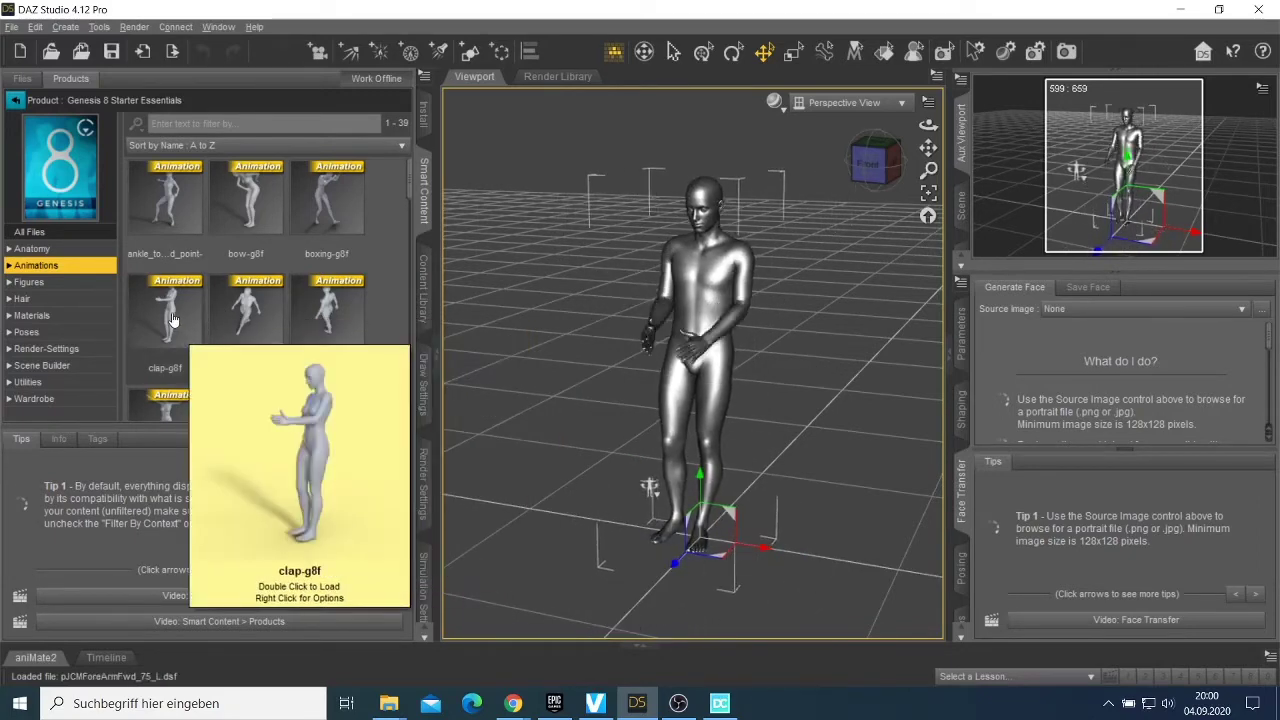
mouse_move(170, 213)
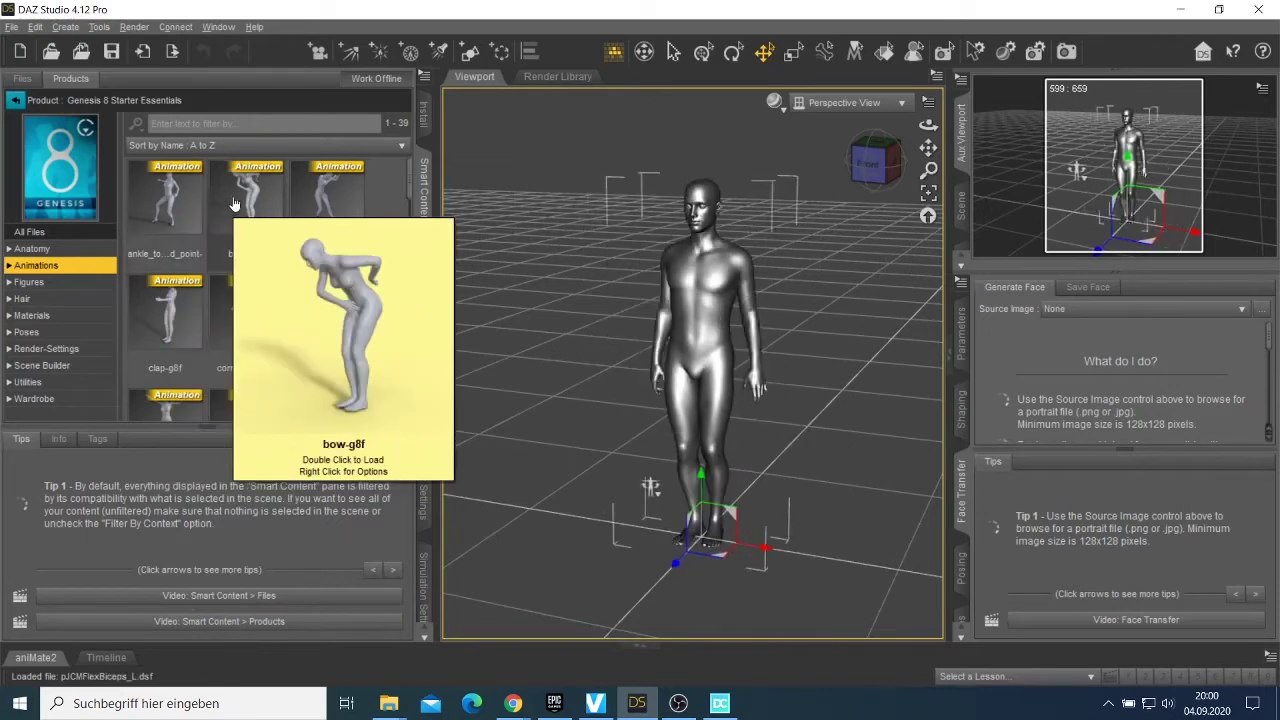
mouse_move(343, 214)
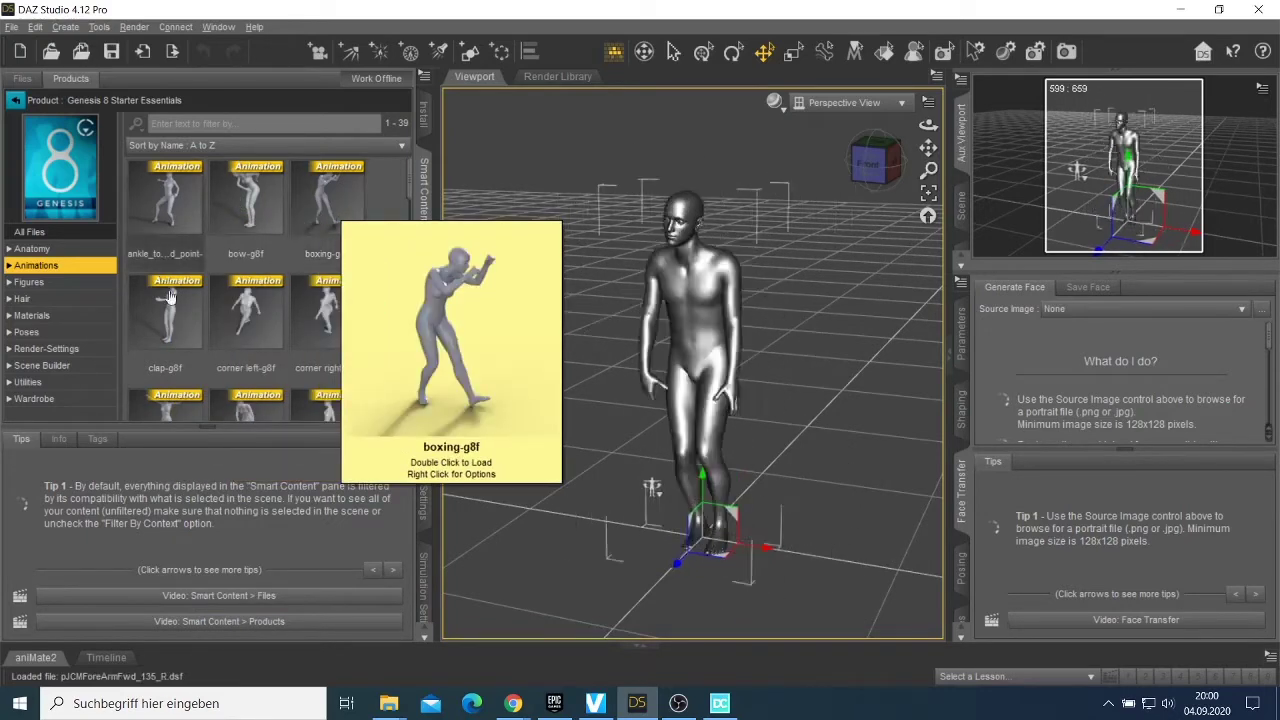
scroll(250, 240, down, 5)
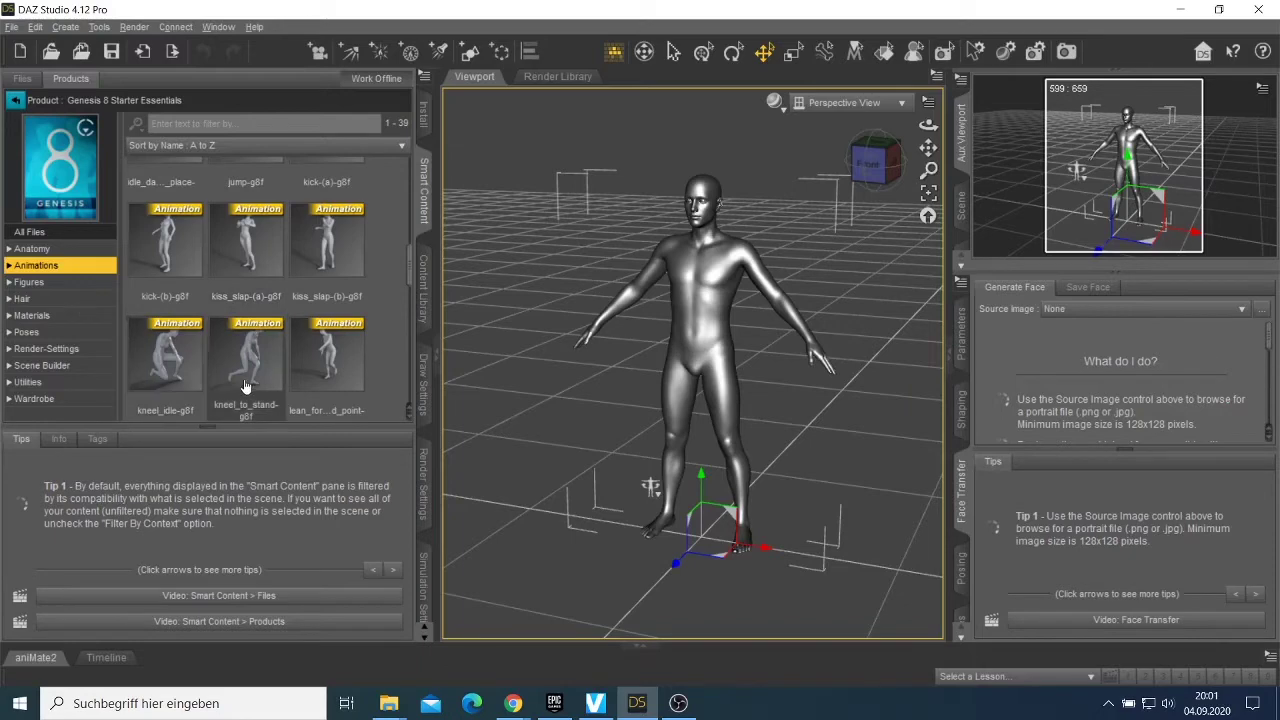
click(44, 284)
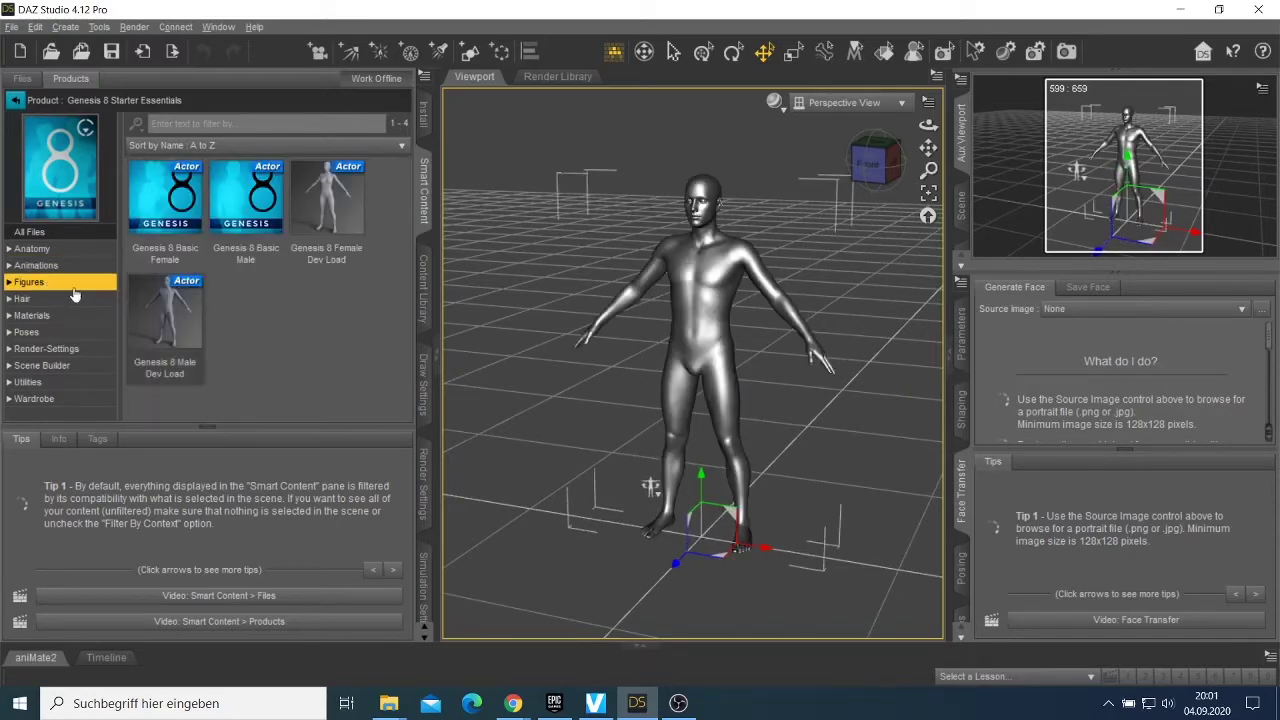
- Load Armani Hair in the background and apply the Base MAT All Maps skin
click(43, 300)
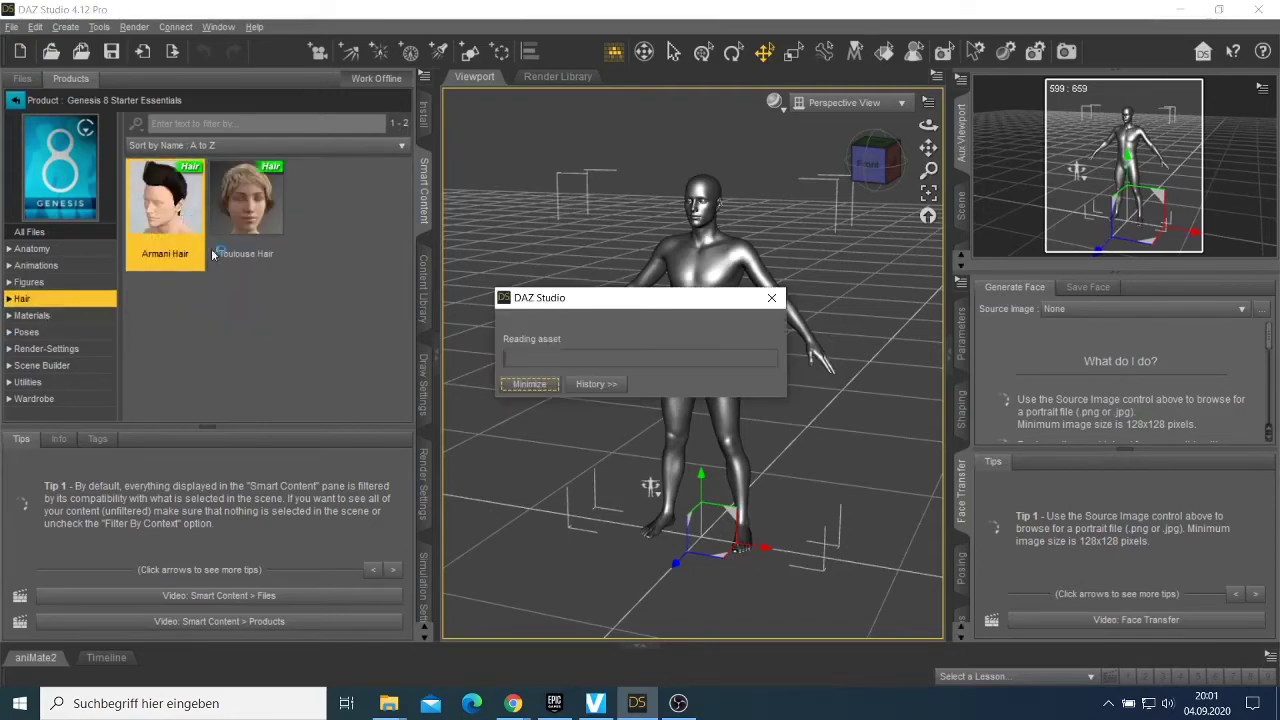
click(511, 384)
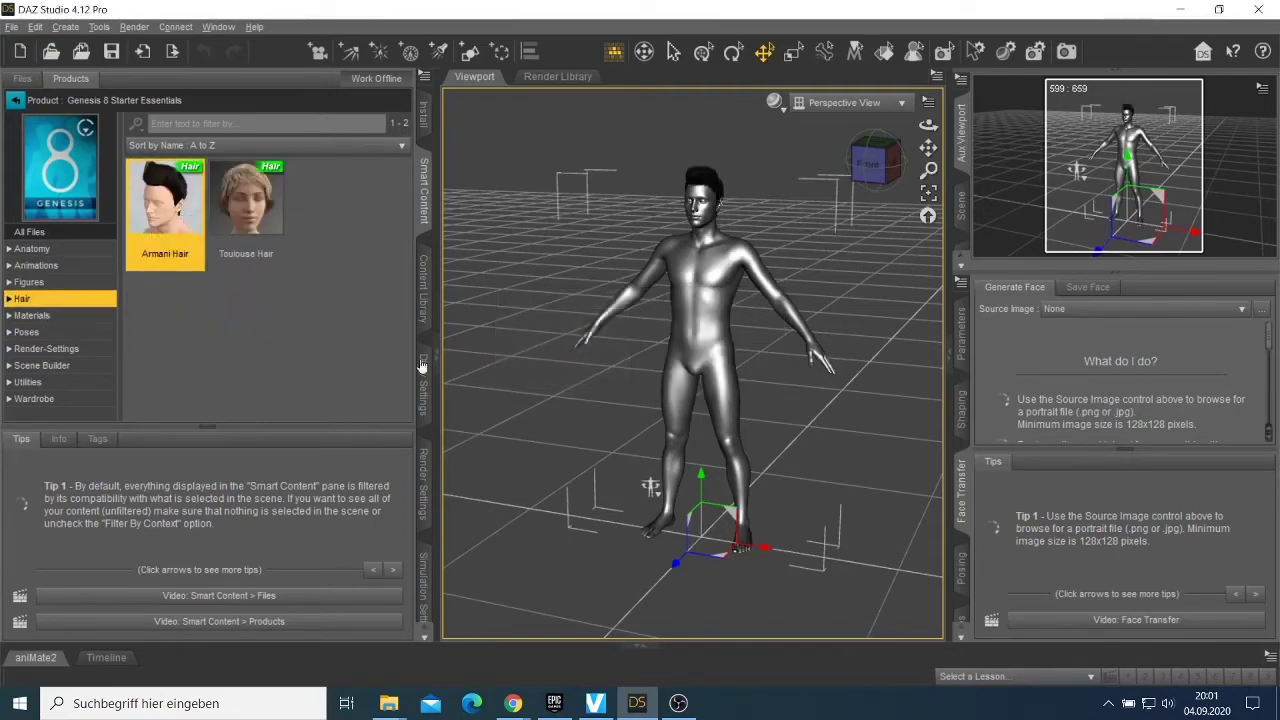
click(38, 320)
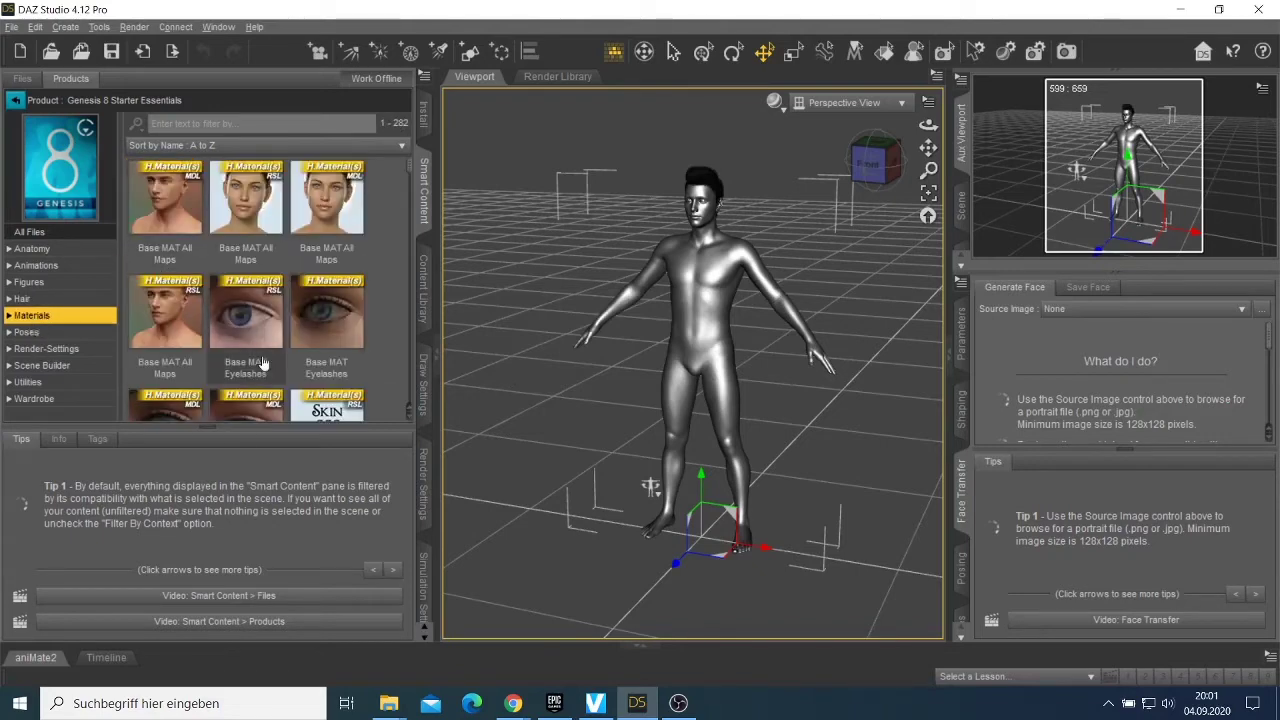
double_click(183, 330)
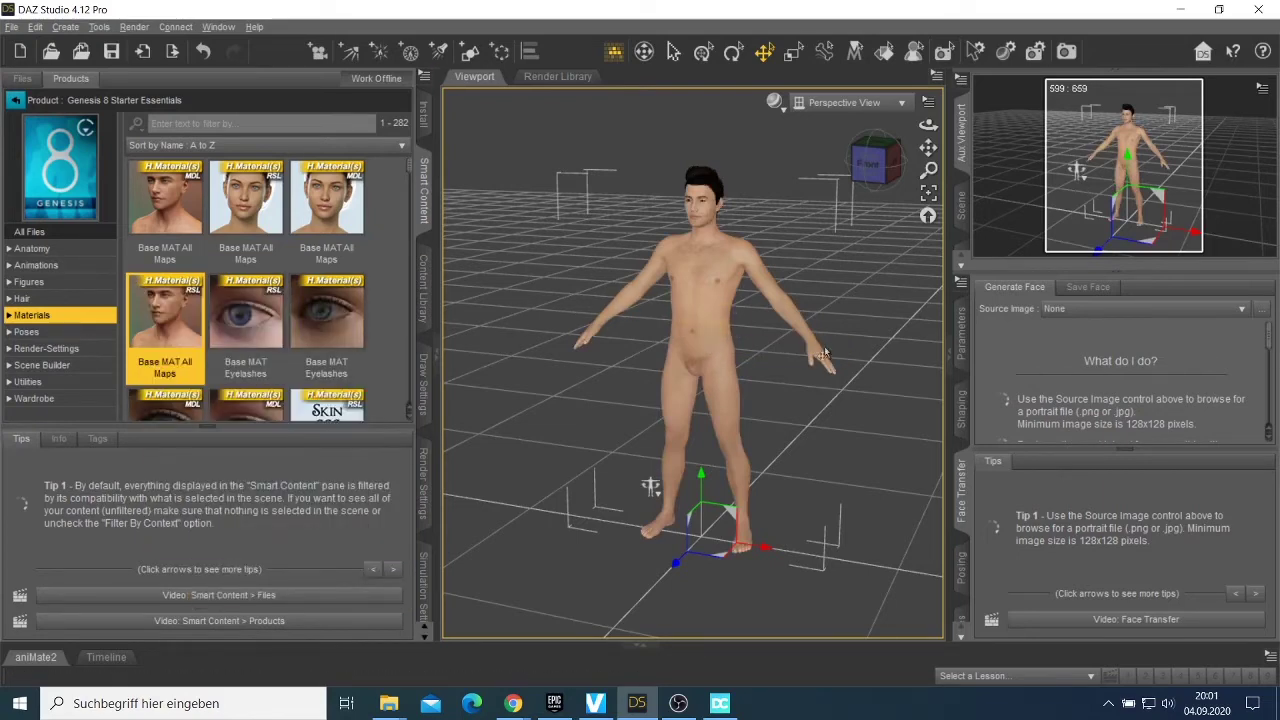
- Apply the corner left-g8f animation to the Genesis 8 Male
click(38, 265)
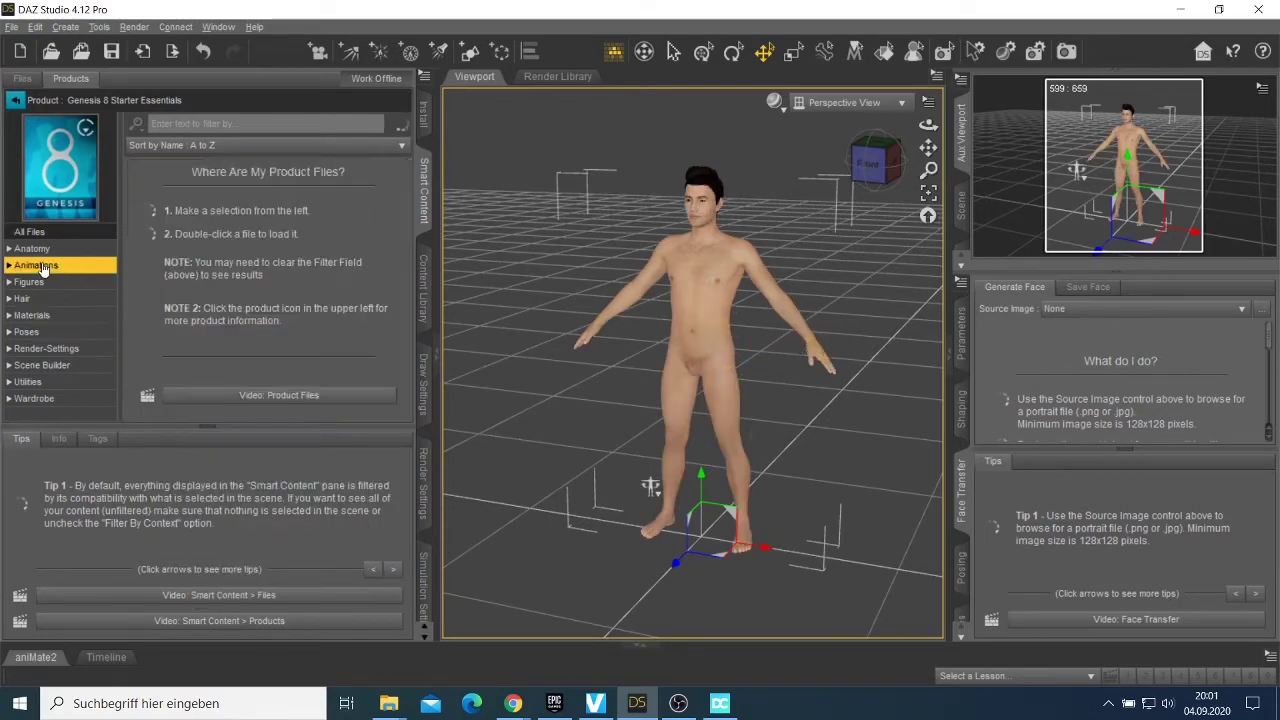
double_click(255, 315)
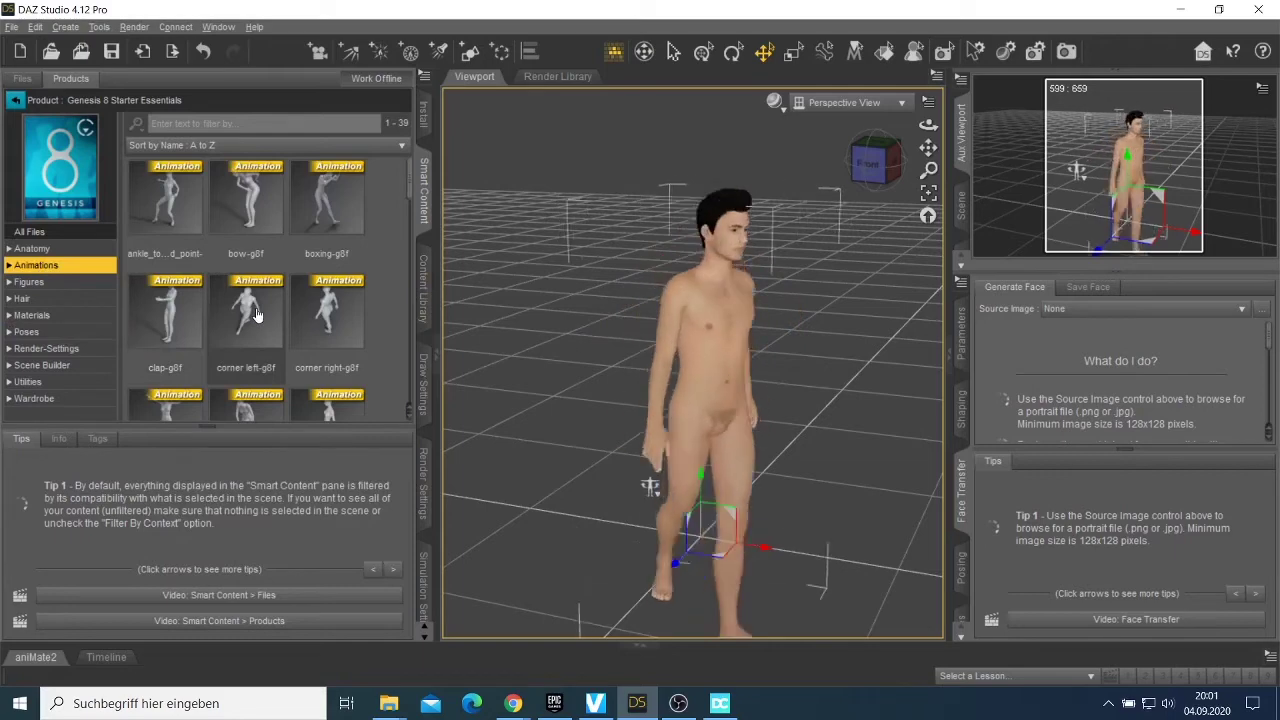
mouse_move(250, 318)
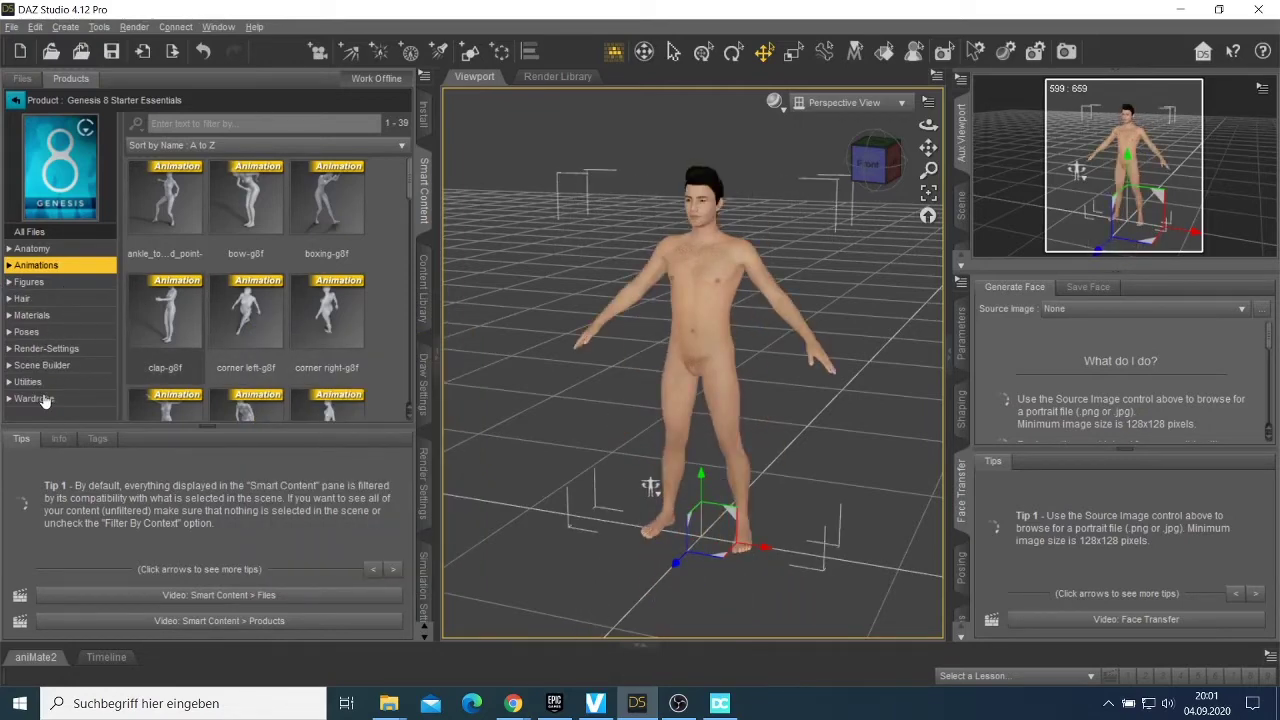
- Dress the figure in Basic Wear Outfit 1 from the Wardrobe category
click(42, 399)
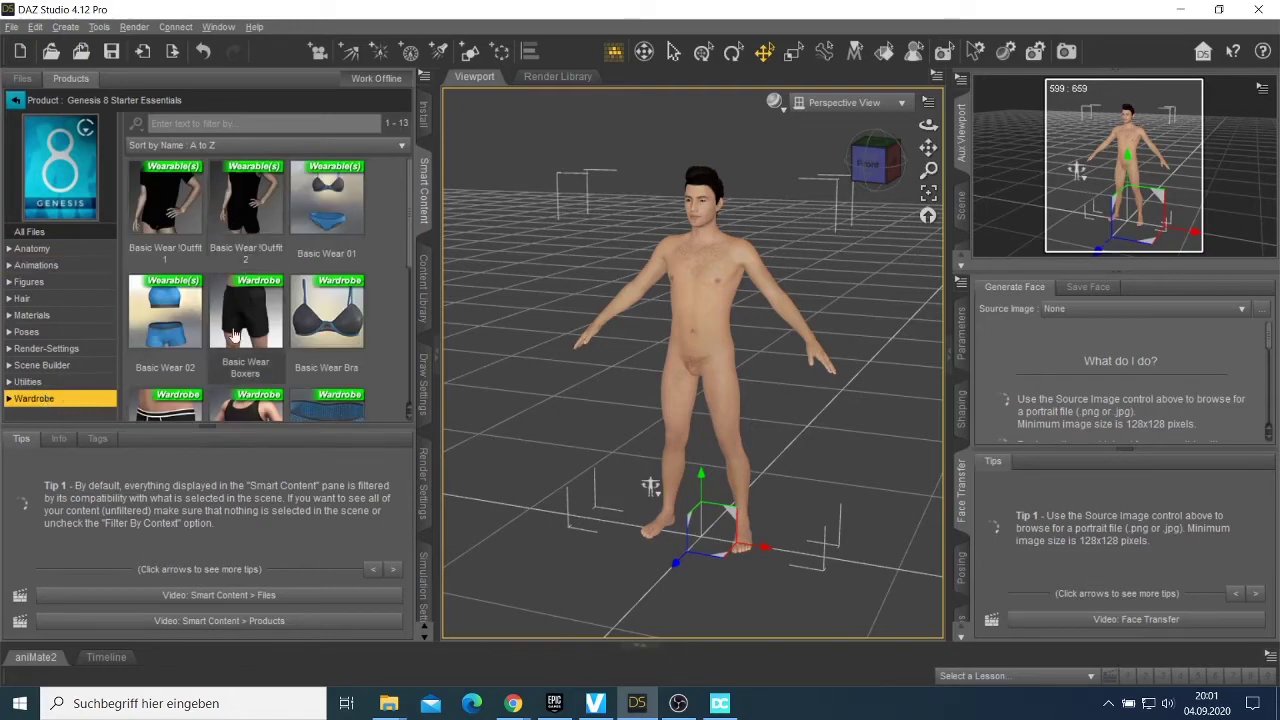
scroll(250, 337, down, 3)
scroll(252, 330, up, 3)
scroll(250, 335, down, 3)
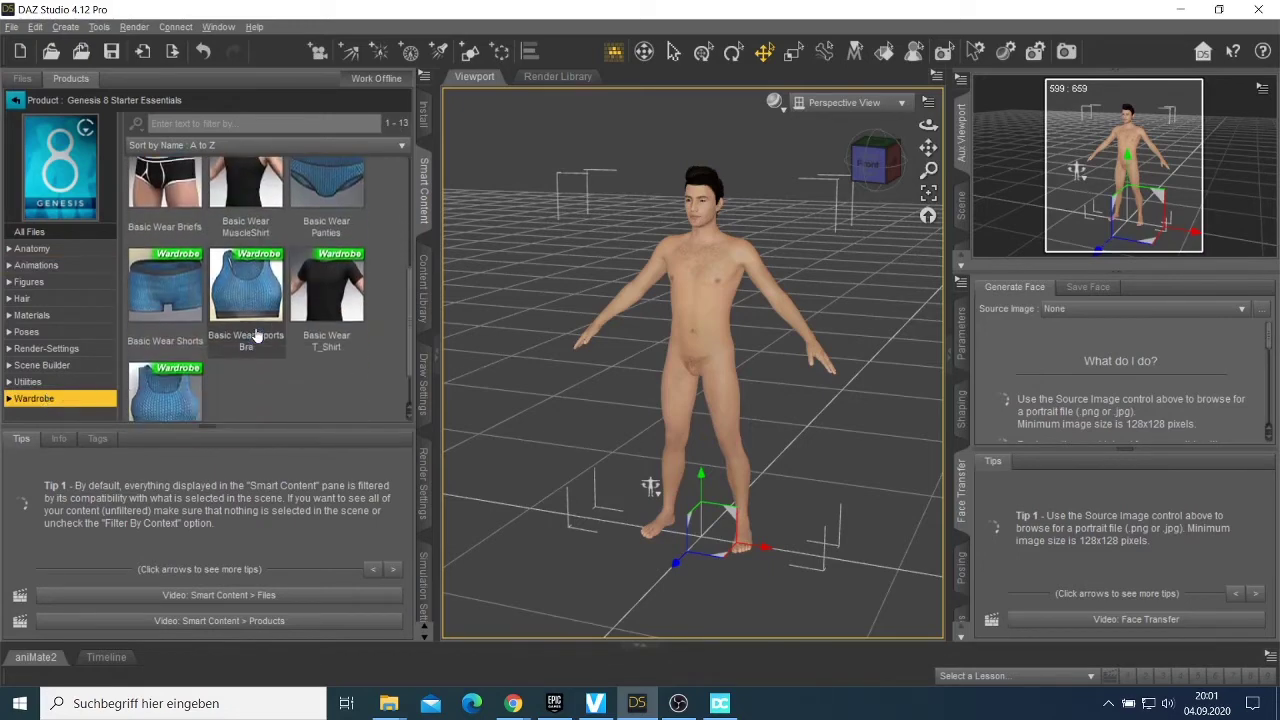
scroll(246, 325, up, 3)
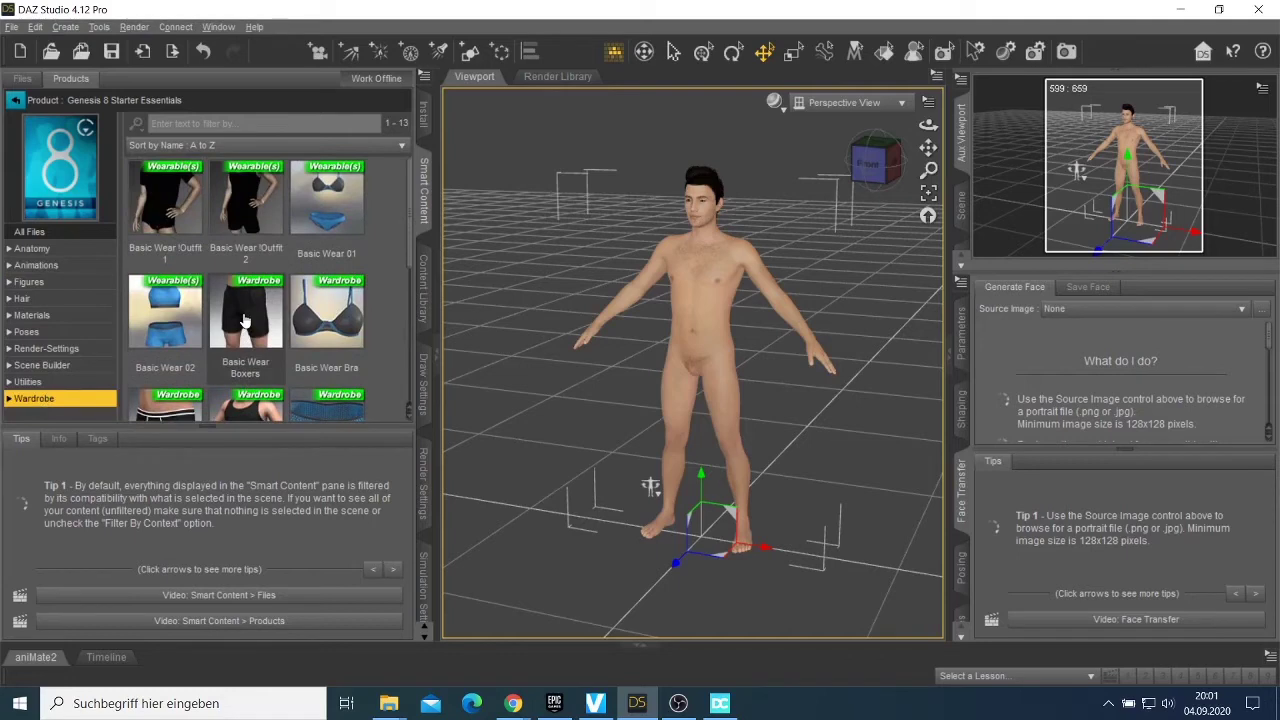
click(161, 229)
double_click(161, 229)
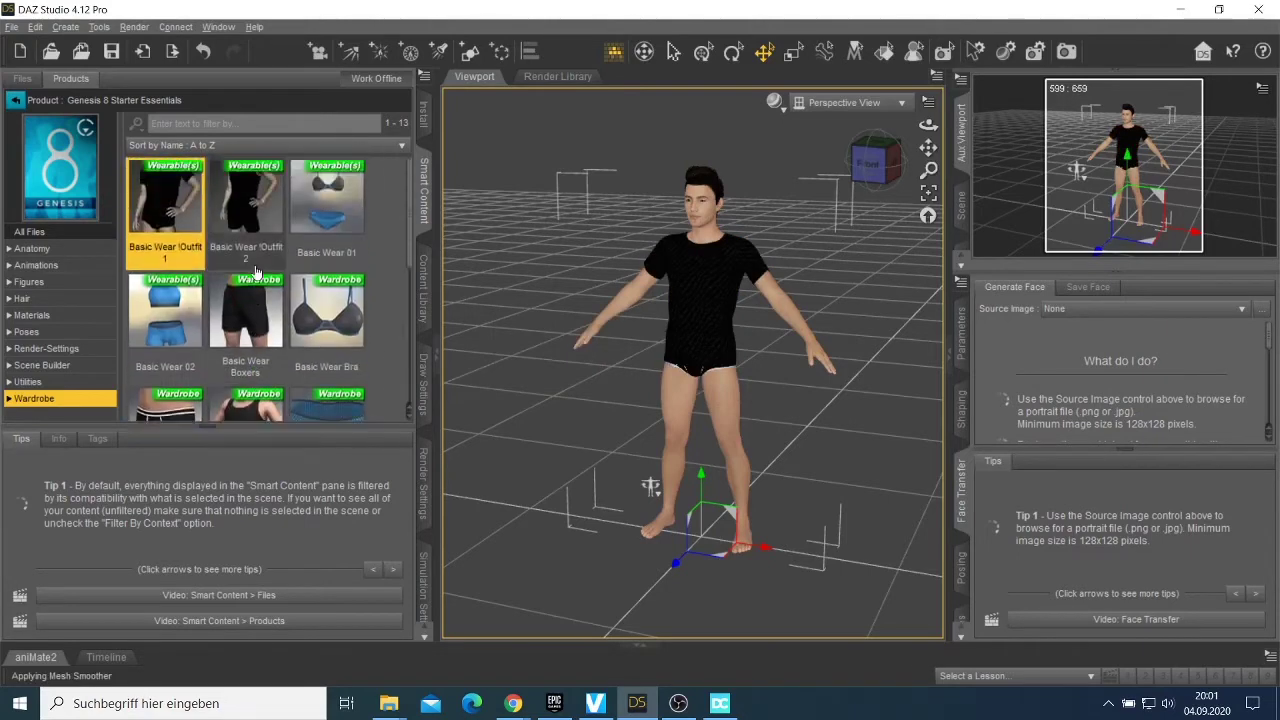
- Undo the Base MAT All Maps skin preset from the Edit menu
click(35, 27)
click(51, 47)
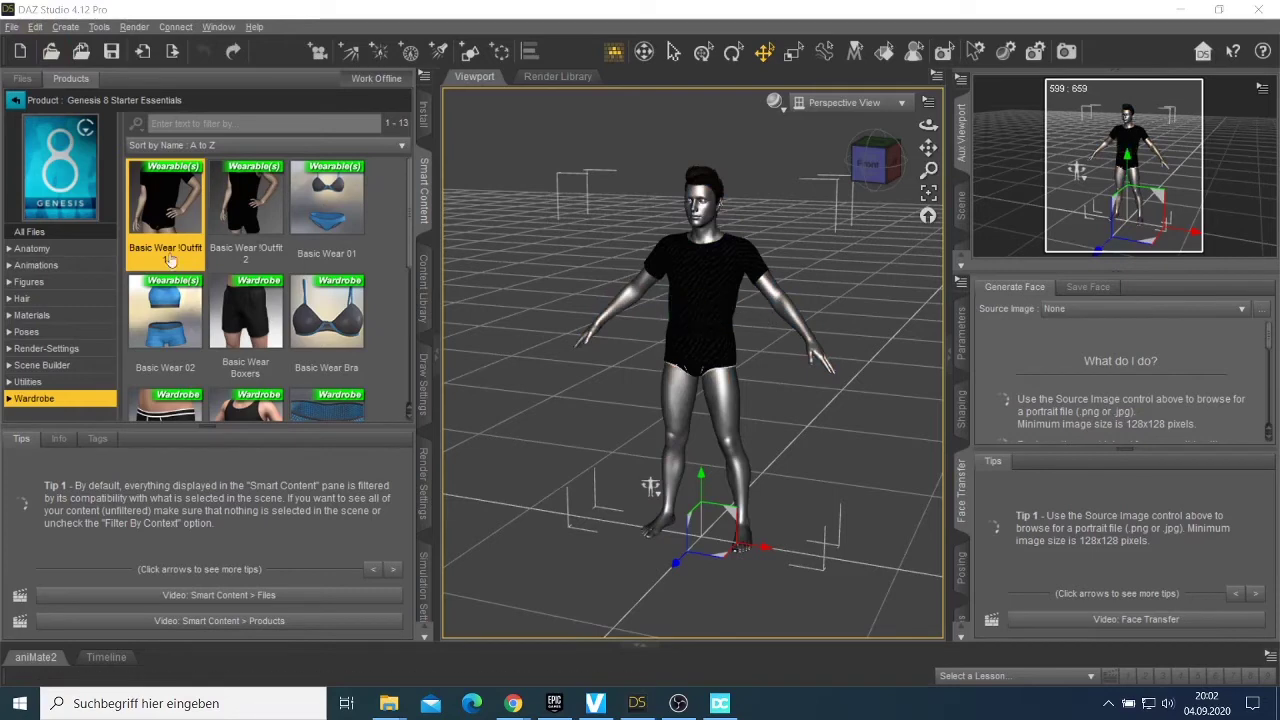
click(36, 27)
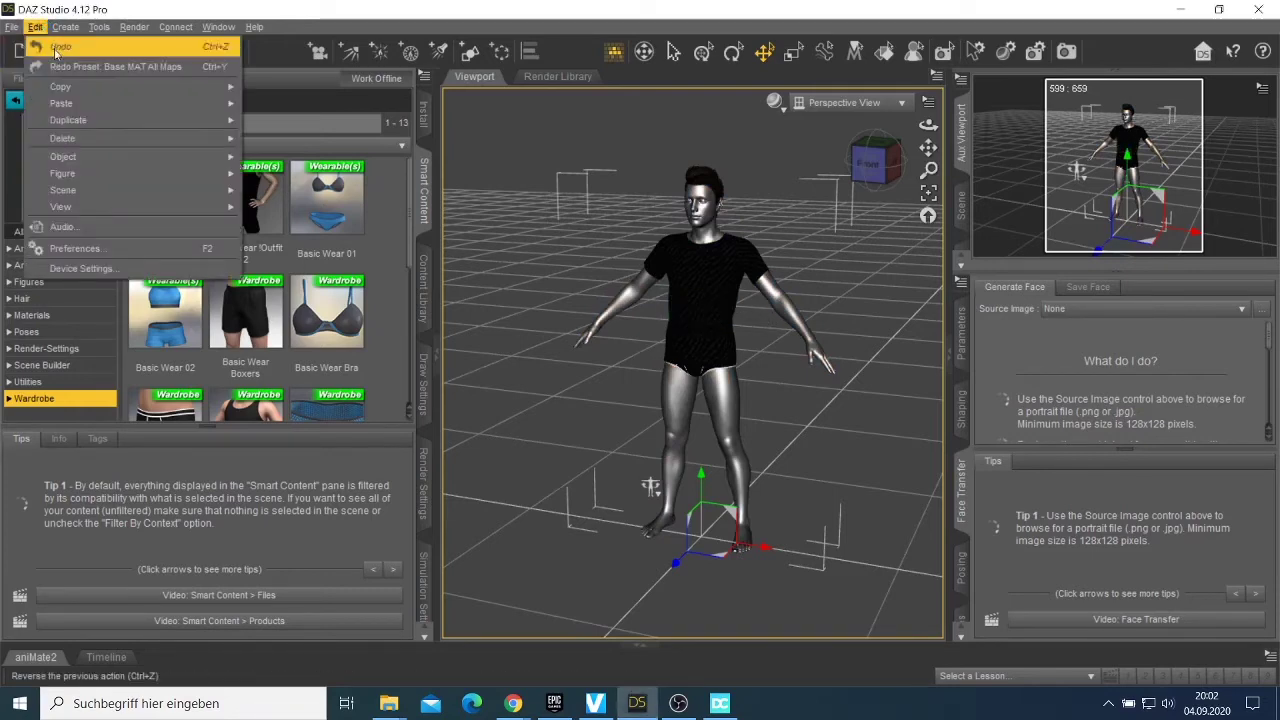
click(63, 68)
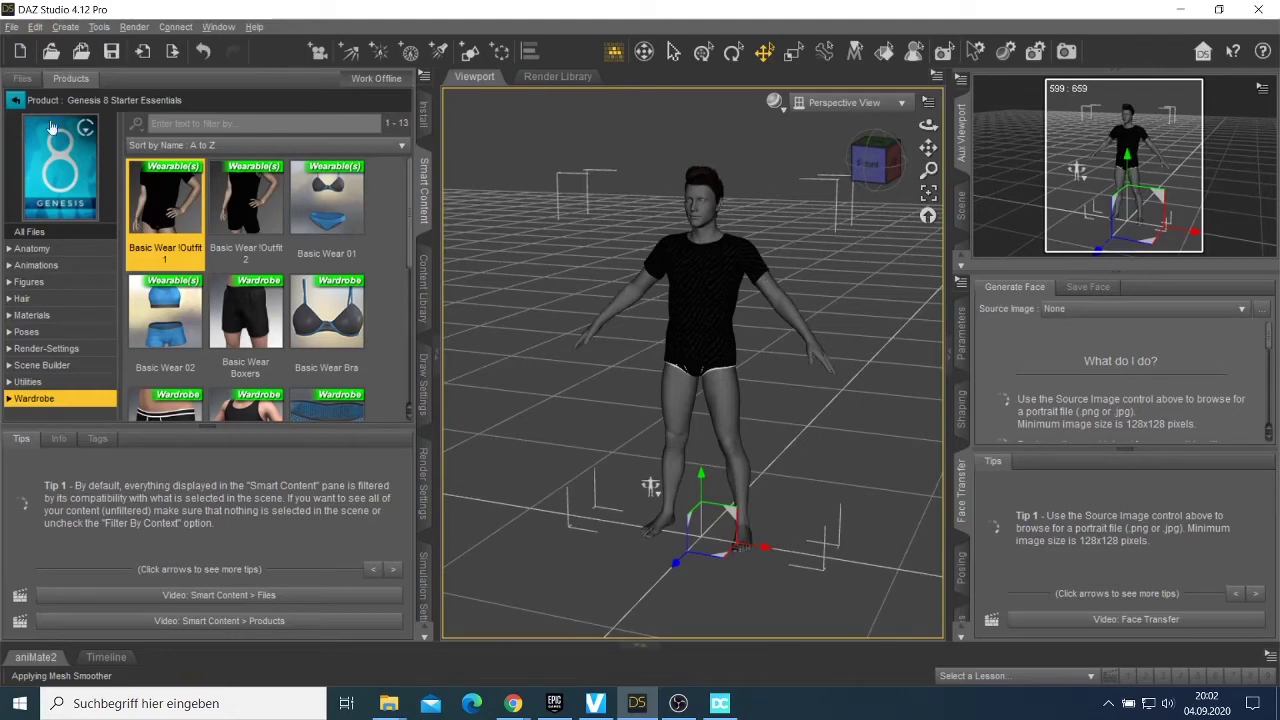
- Reapply the Base MAT All Maps skin from Materials until the figure is fully textured
click(36, 315)
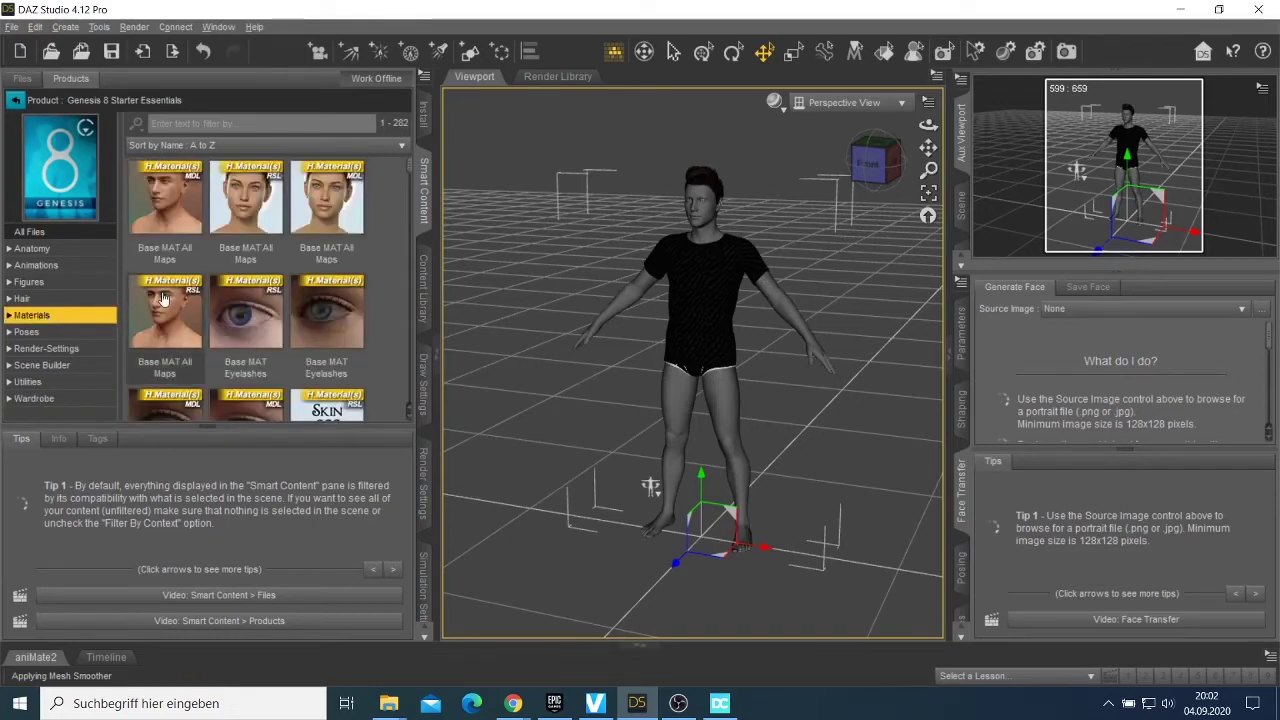
double_click(165, 298)
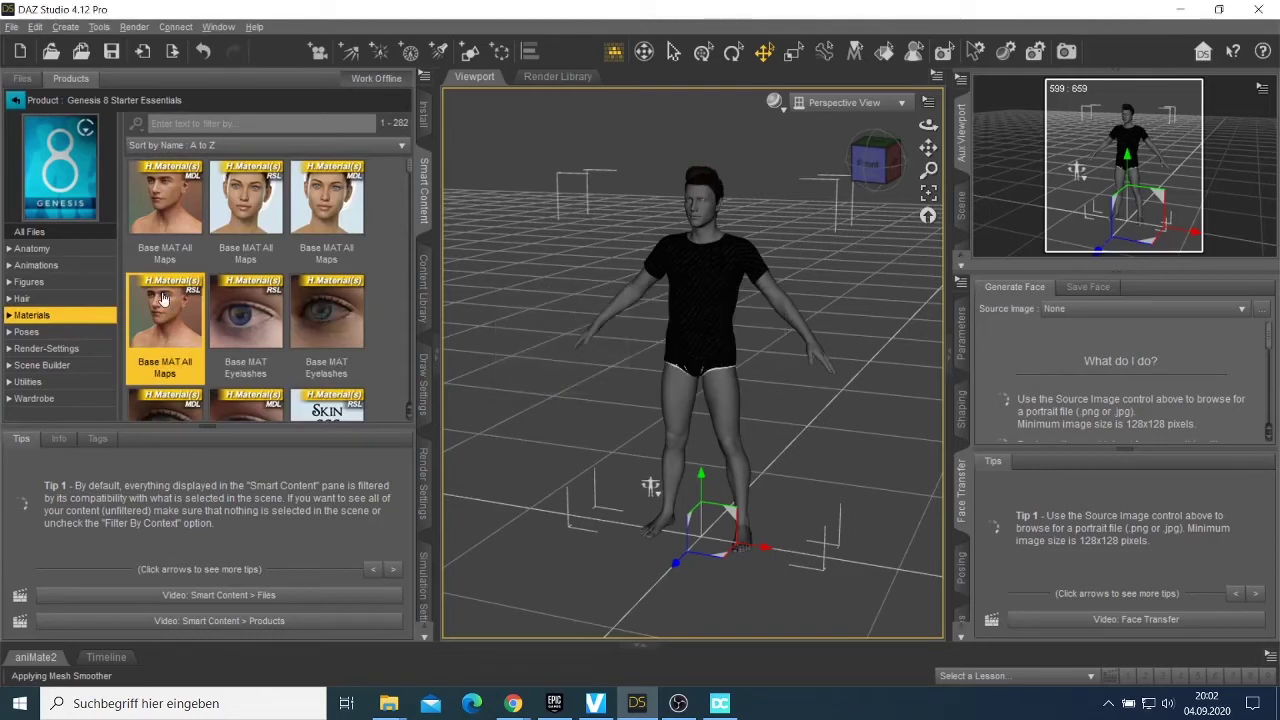
mouse_move(165, 298)
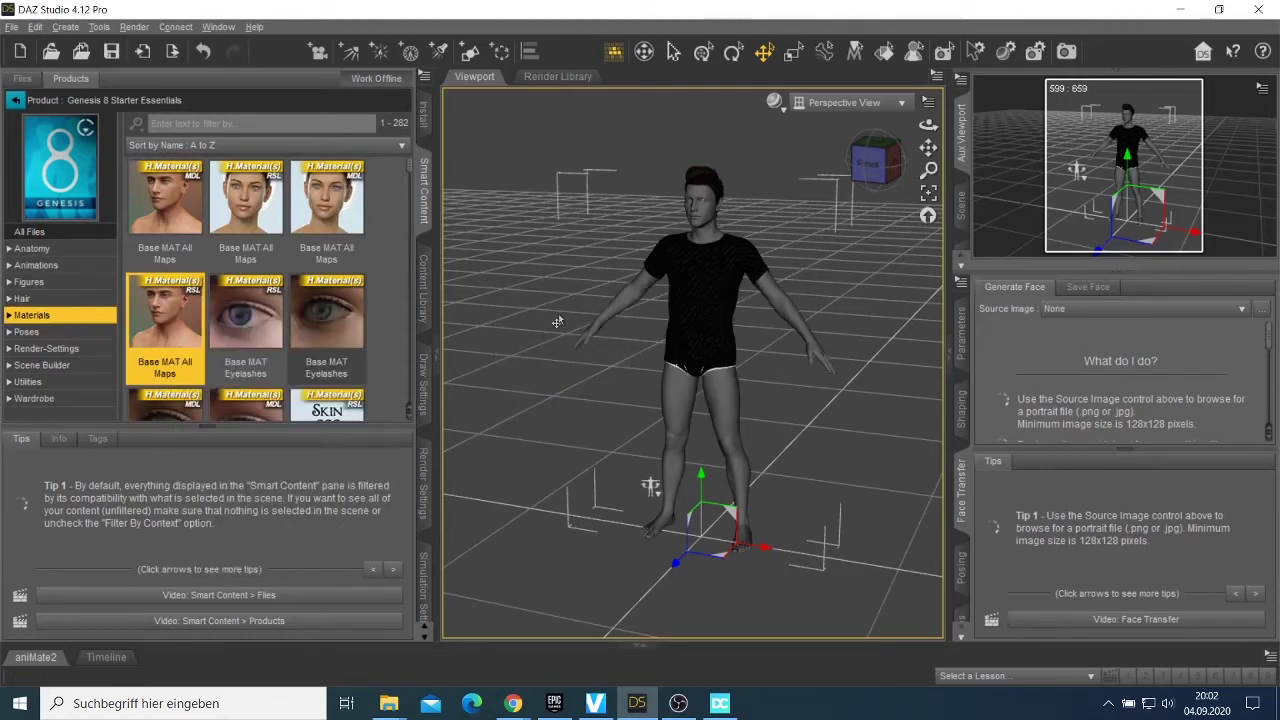
double_click(165, 330)
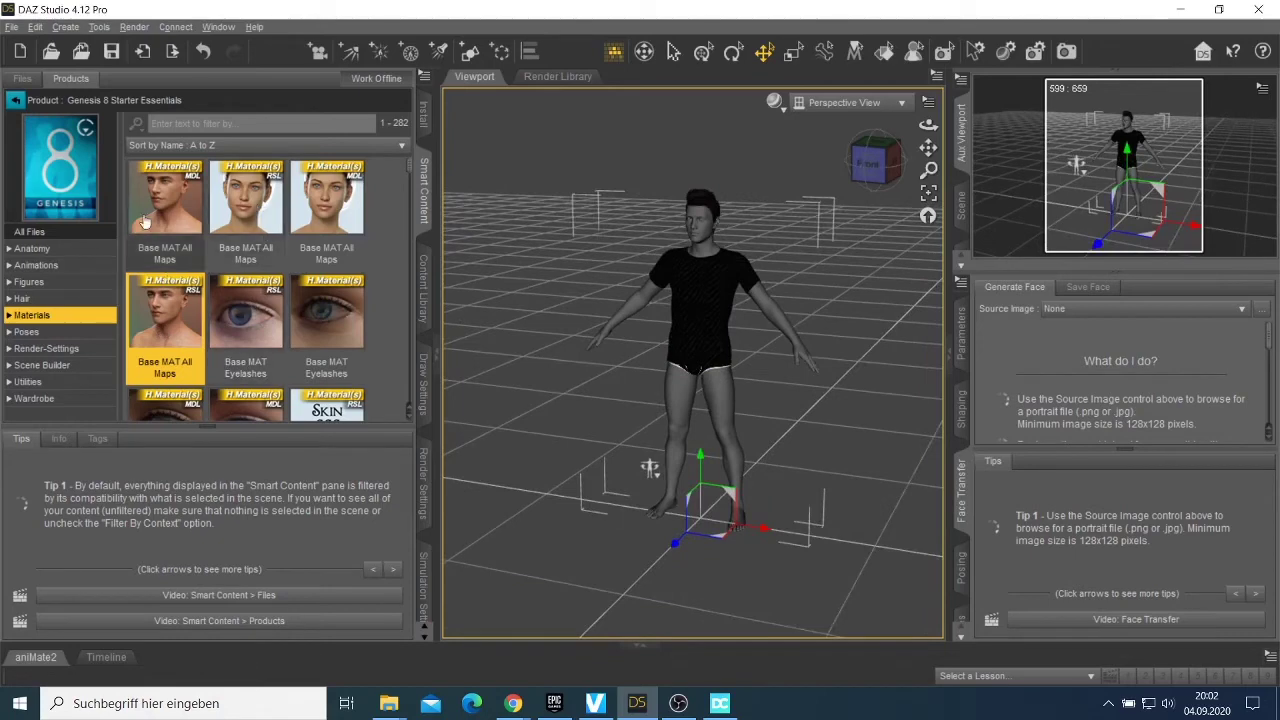
double_click(145, 222)
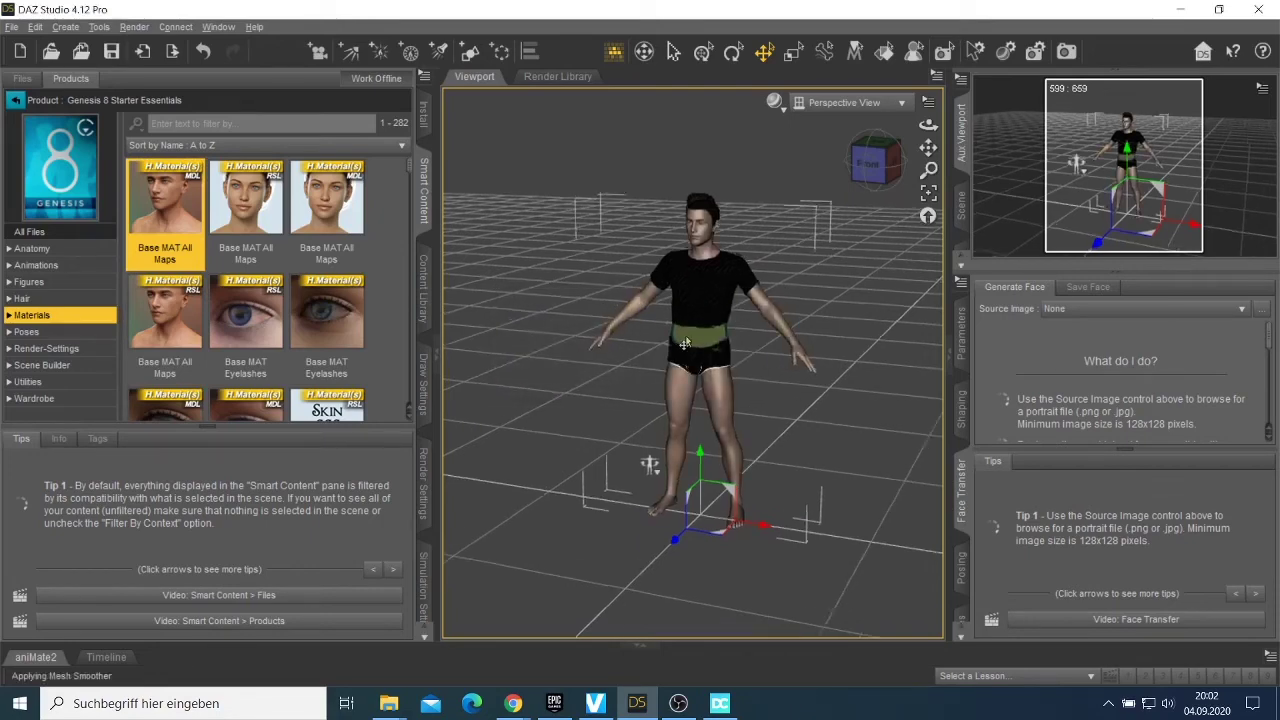
scroll(684, 344, up, 5)
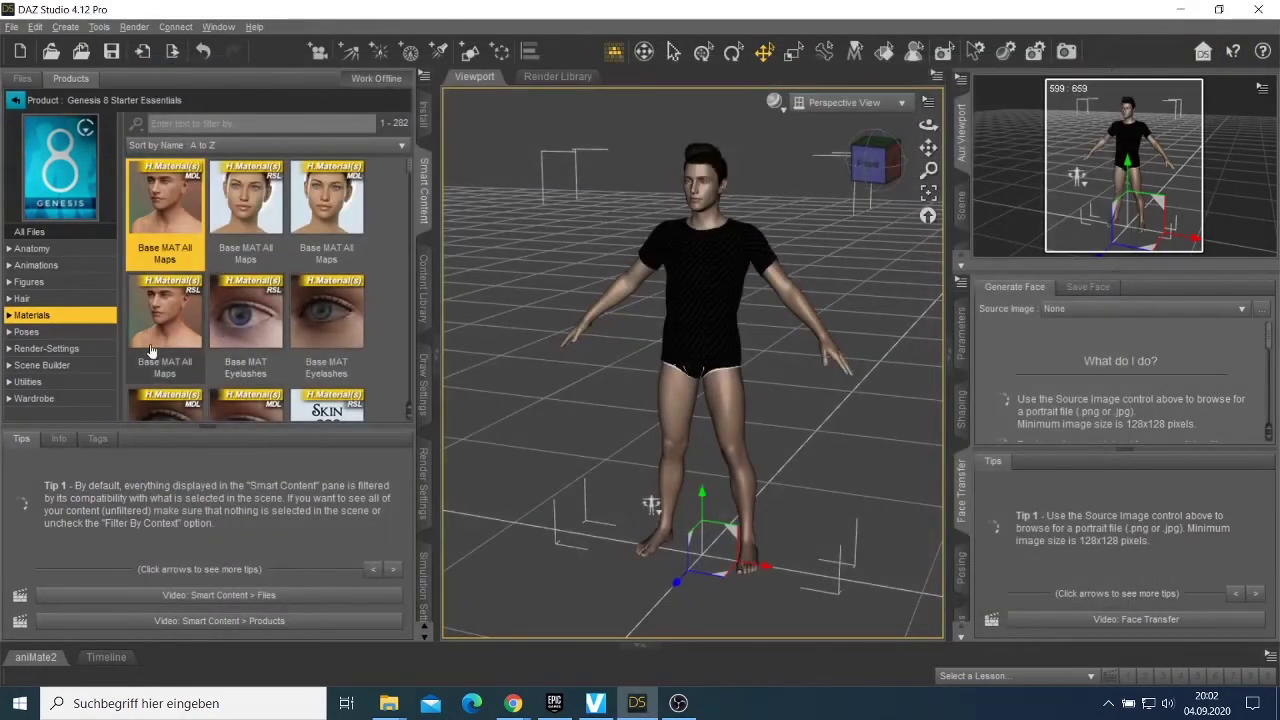
- Apply the Base Pose Kneeling A pose and swing the camera to face the figure
click(38, 333)
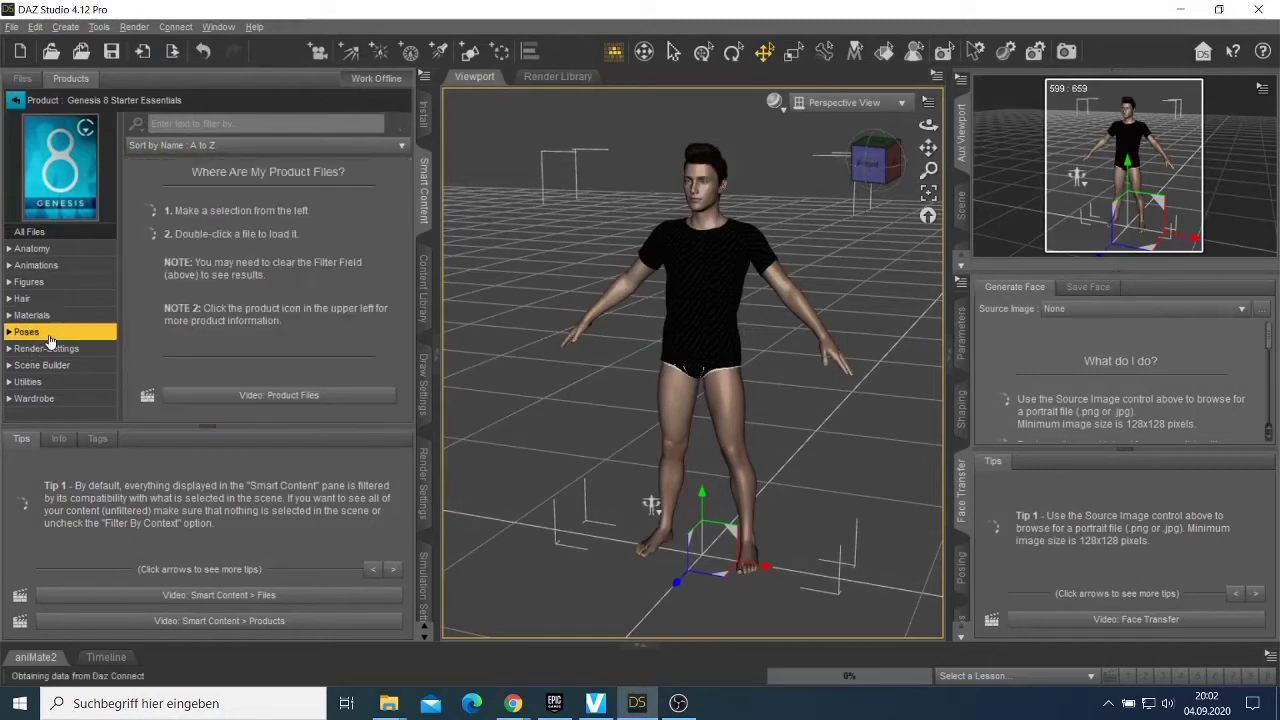
mouse_move(252, 312)
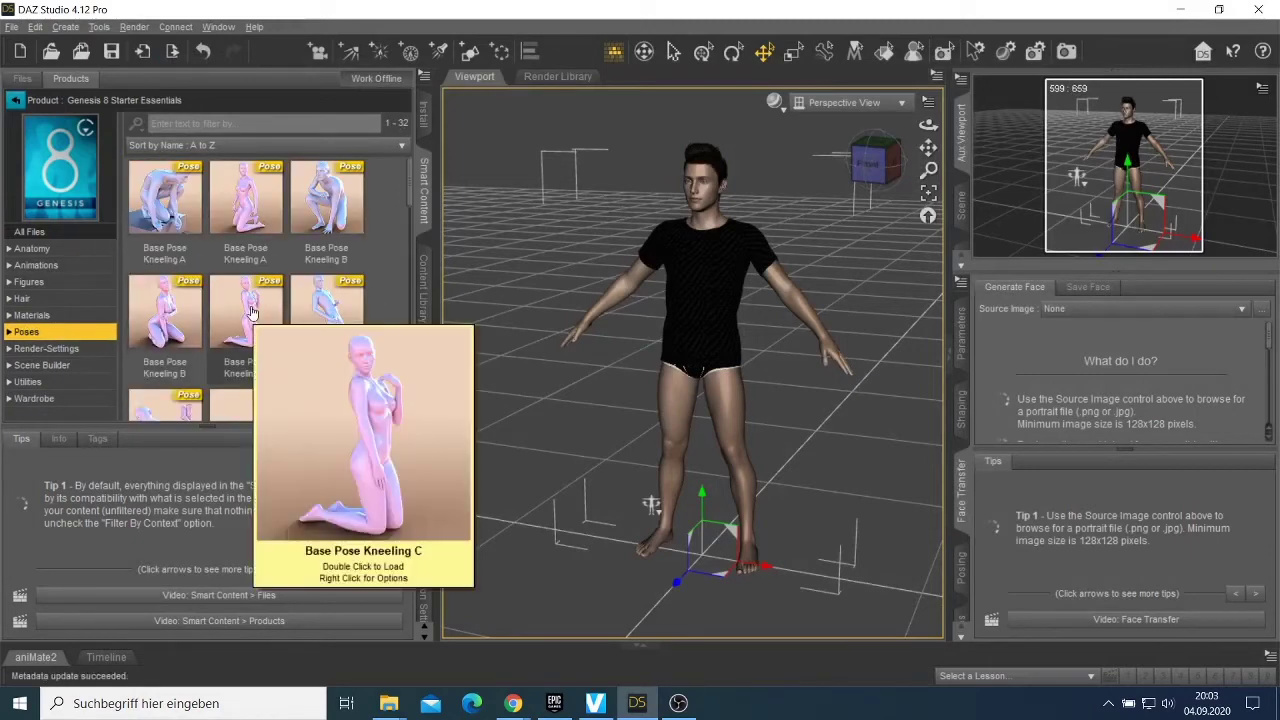
double_click(172, 210)
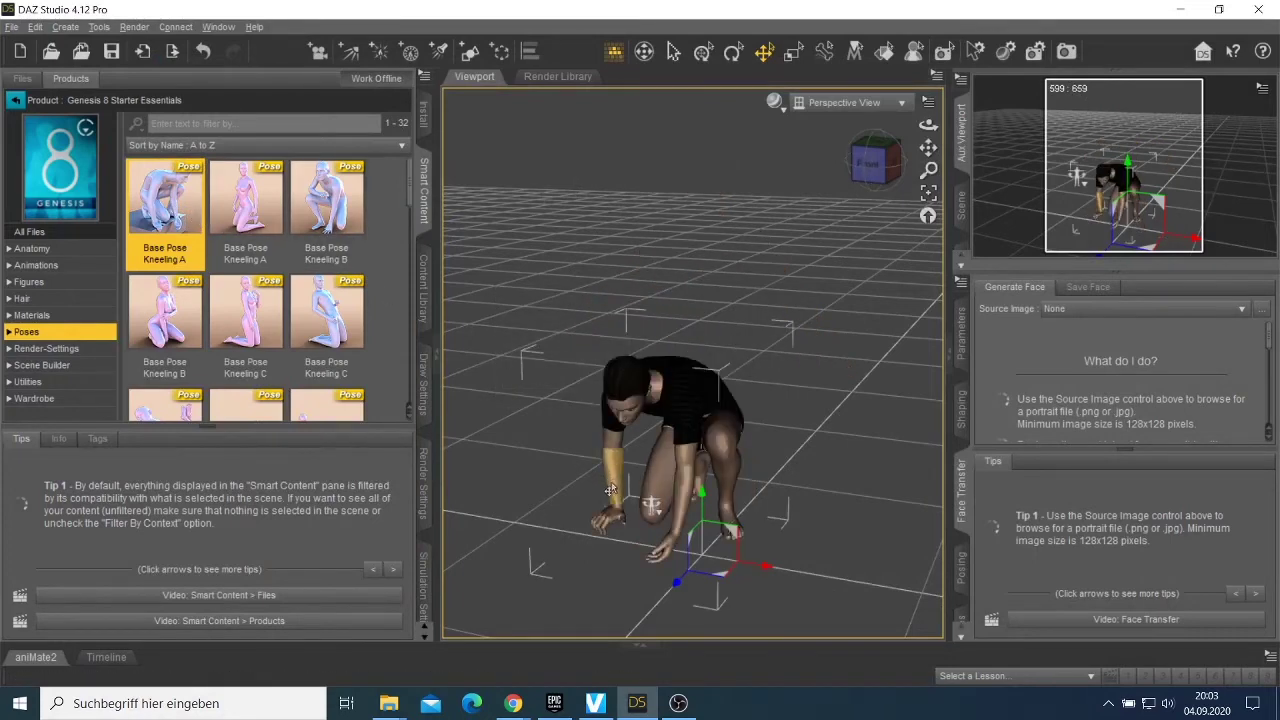
click(735, 55)
click(700, 582)
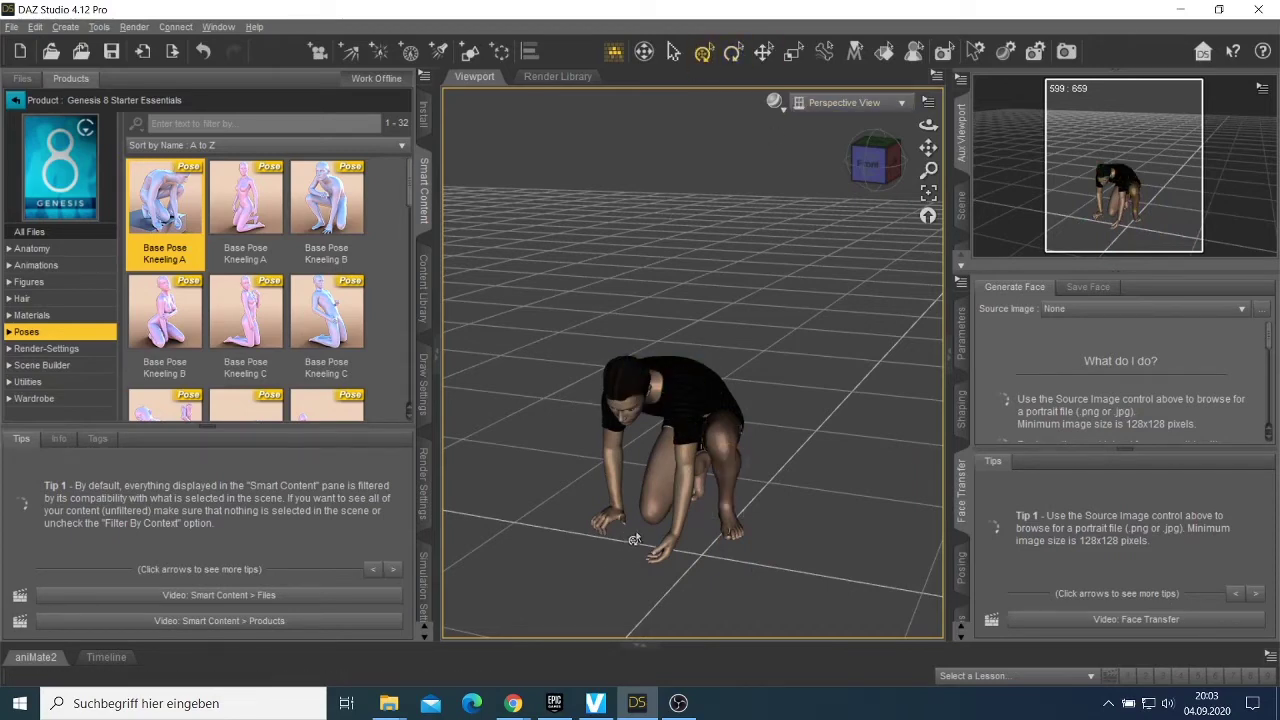
click(881, 172)
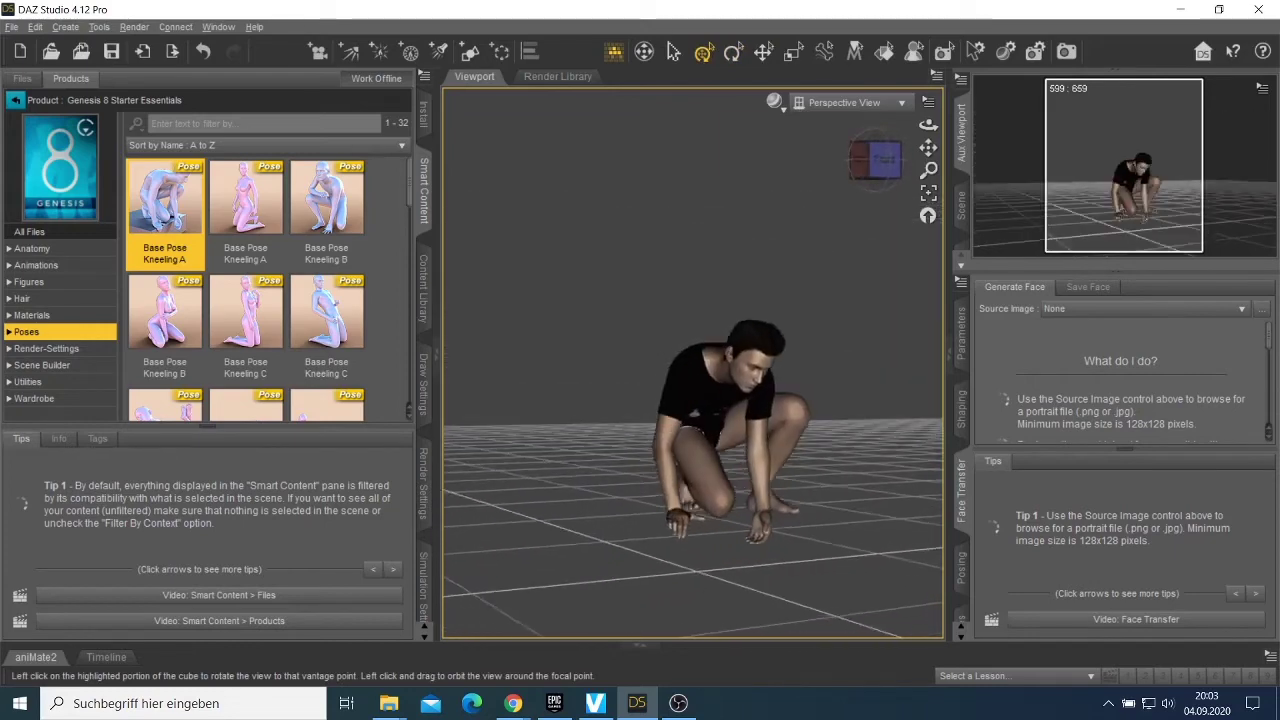
scroll(249, 255, down, 5)
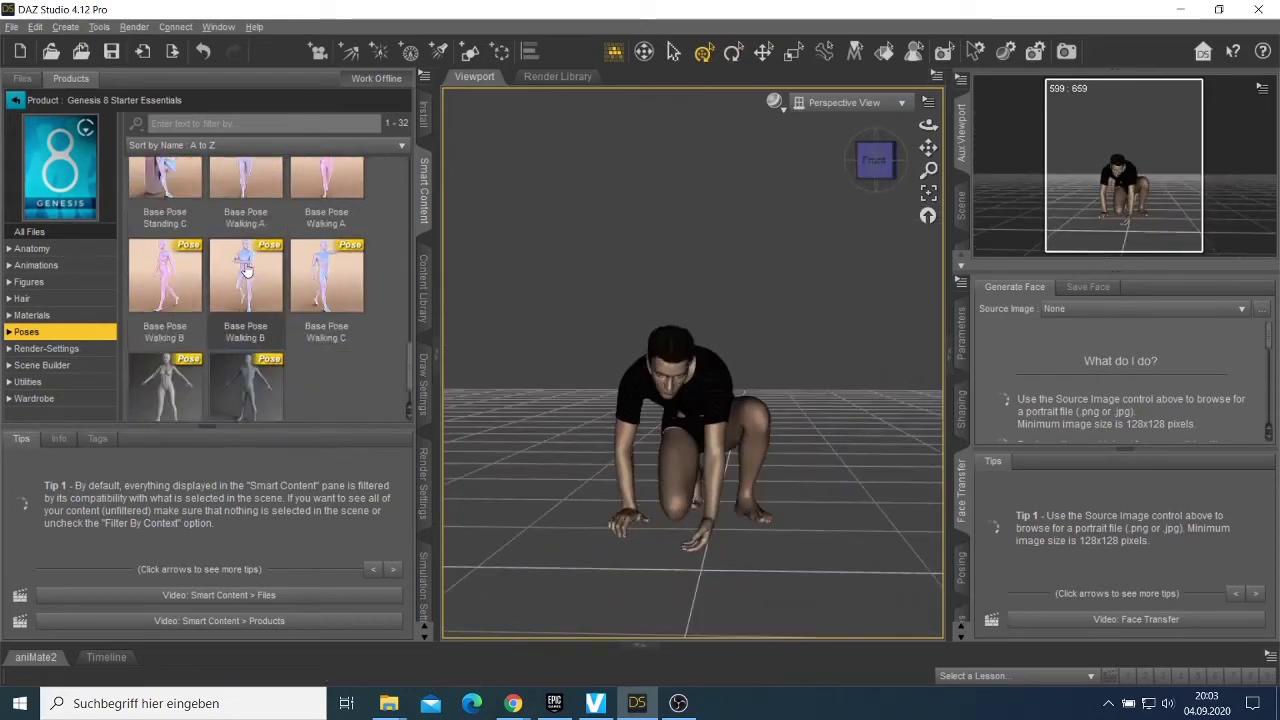
- Try the Genesis 8 Male UV Prep Pose, dismiss its file error, and undo the kneeling pose
double_click(244, 350)
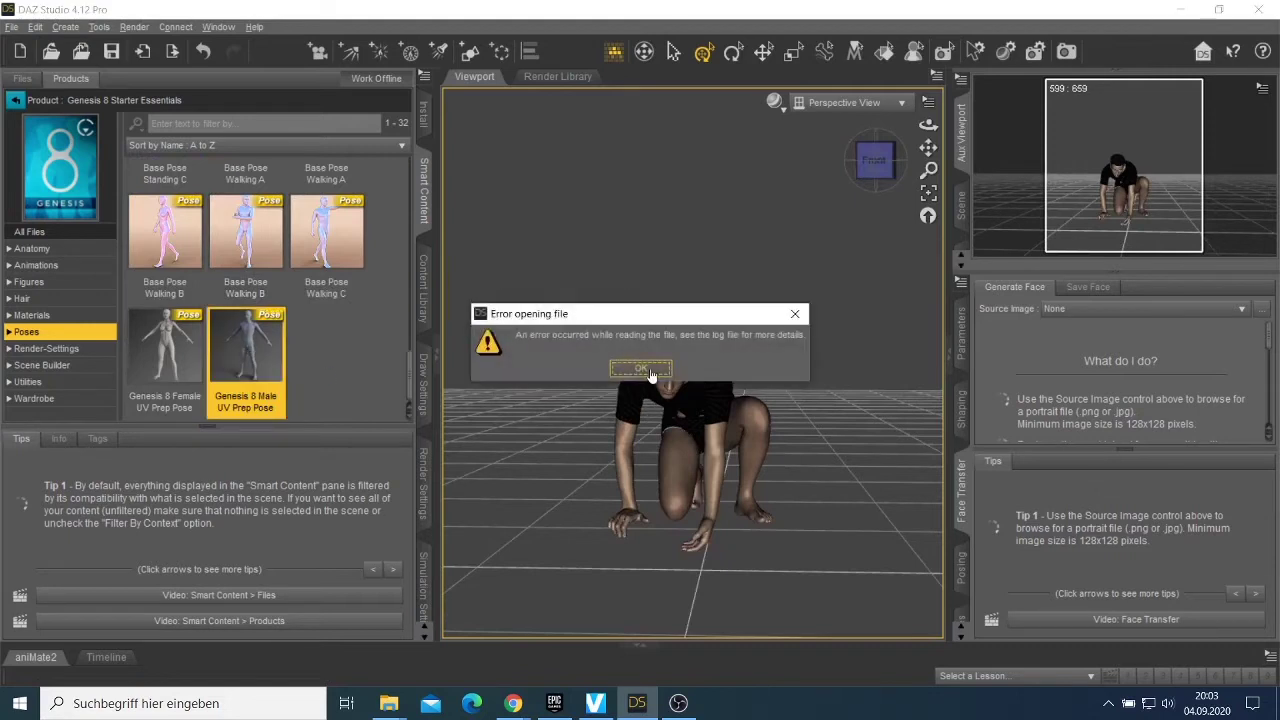
click(641, 368)
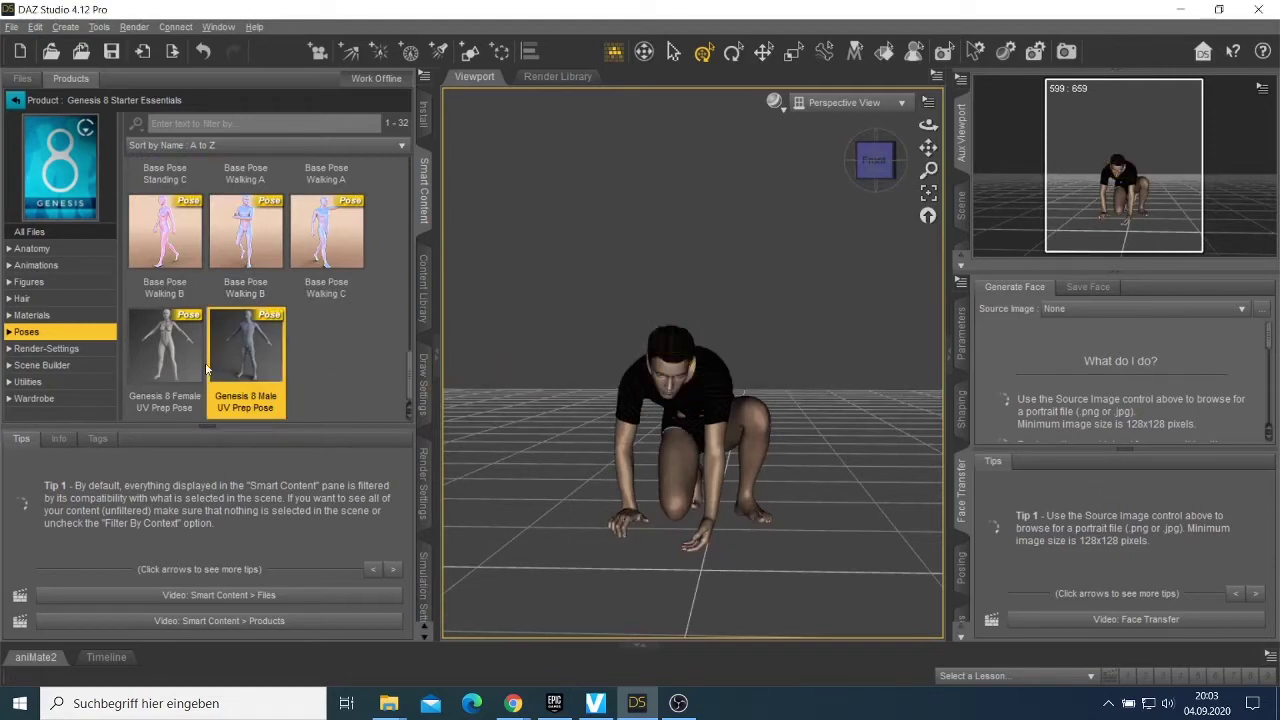
click(35, 27)
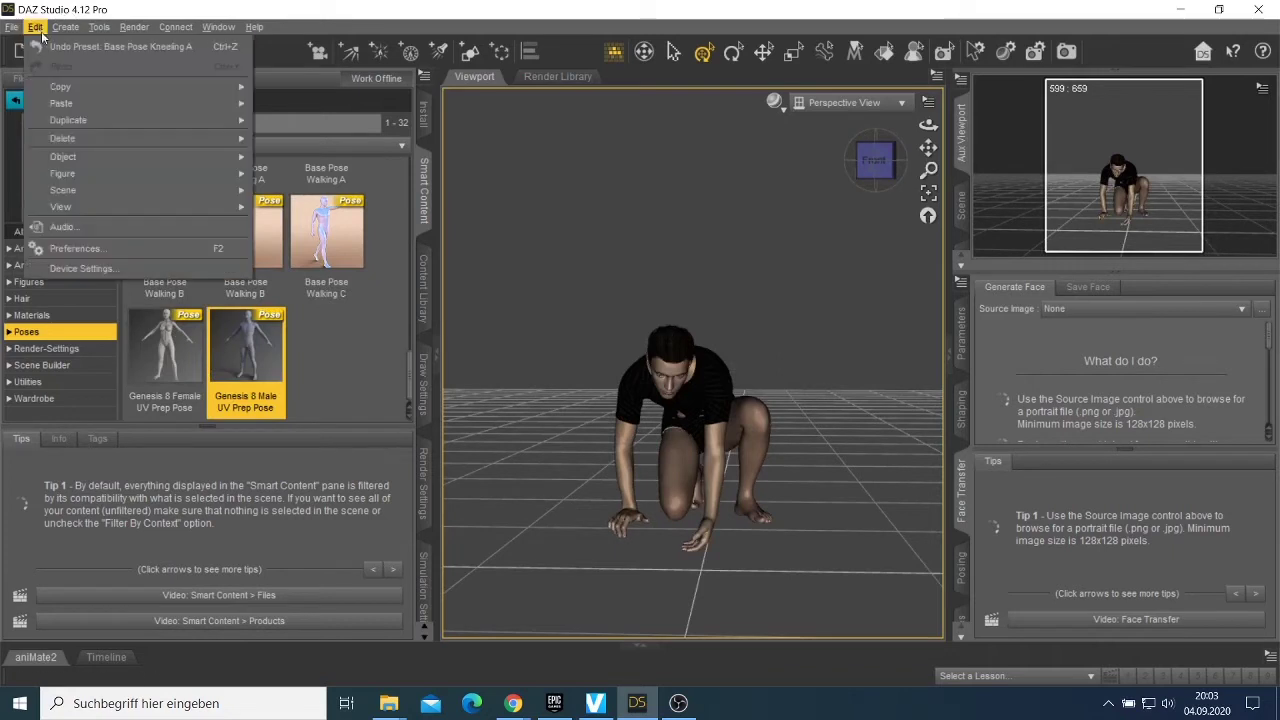
click(104, 48)
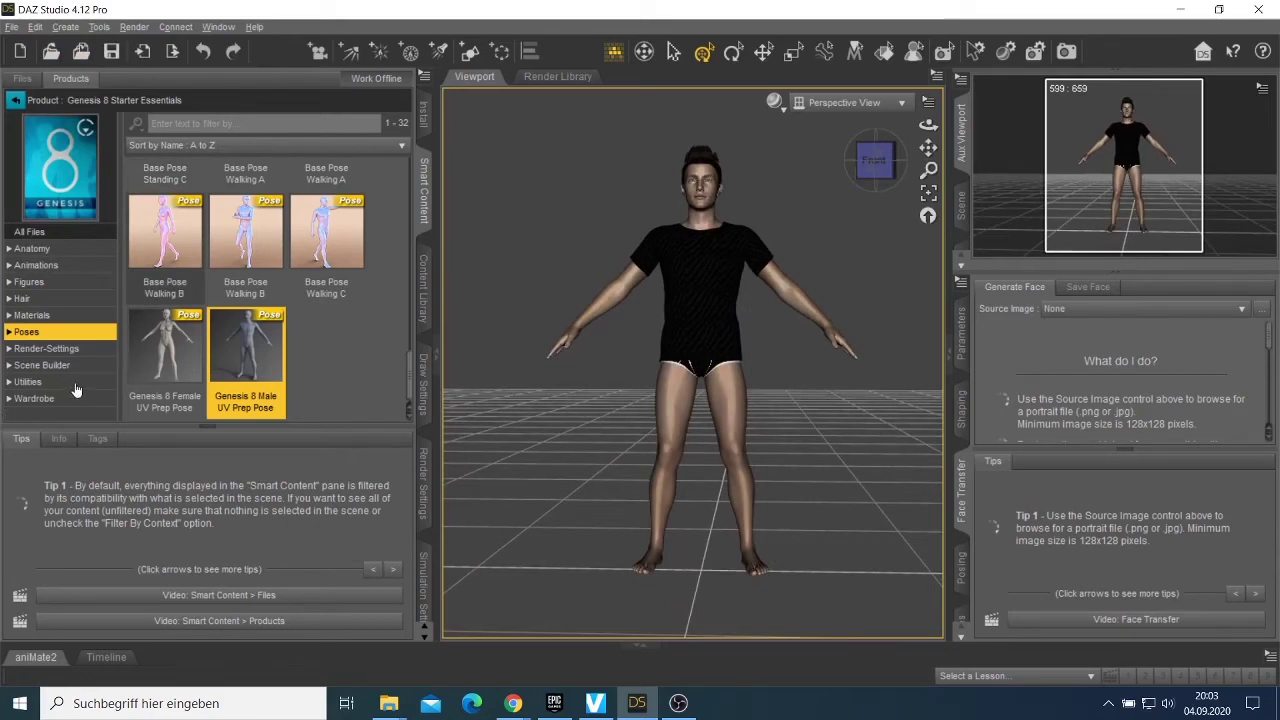
- Load the Basic Wear MuscleShirt from the Wardrobe onto the figure
click(35, 398)
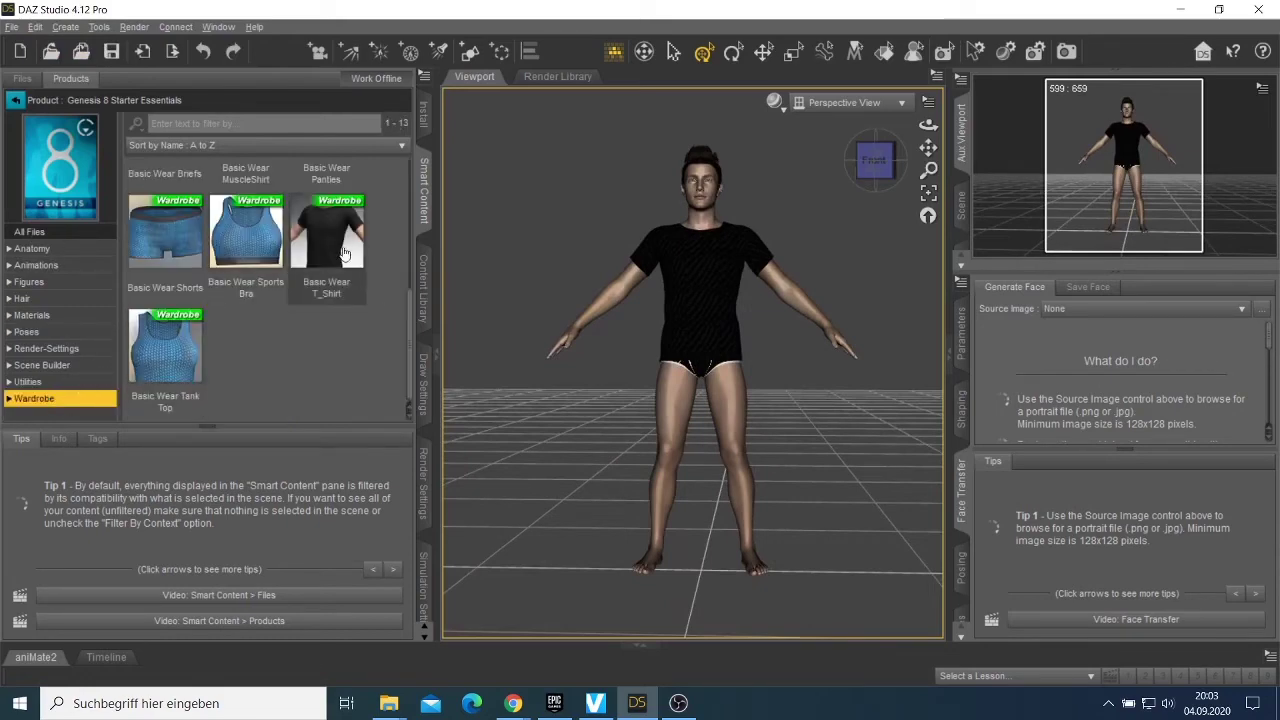
scroll(340, 285, up, 2)
scroll(333, 297, down, 2)
scroll(300, 300, up, 3)
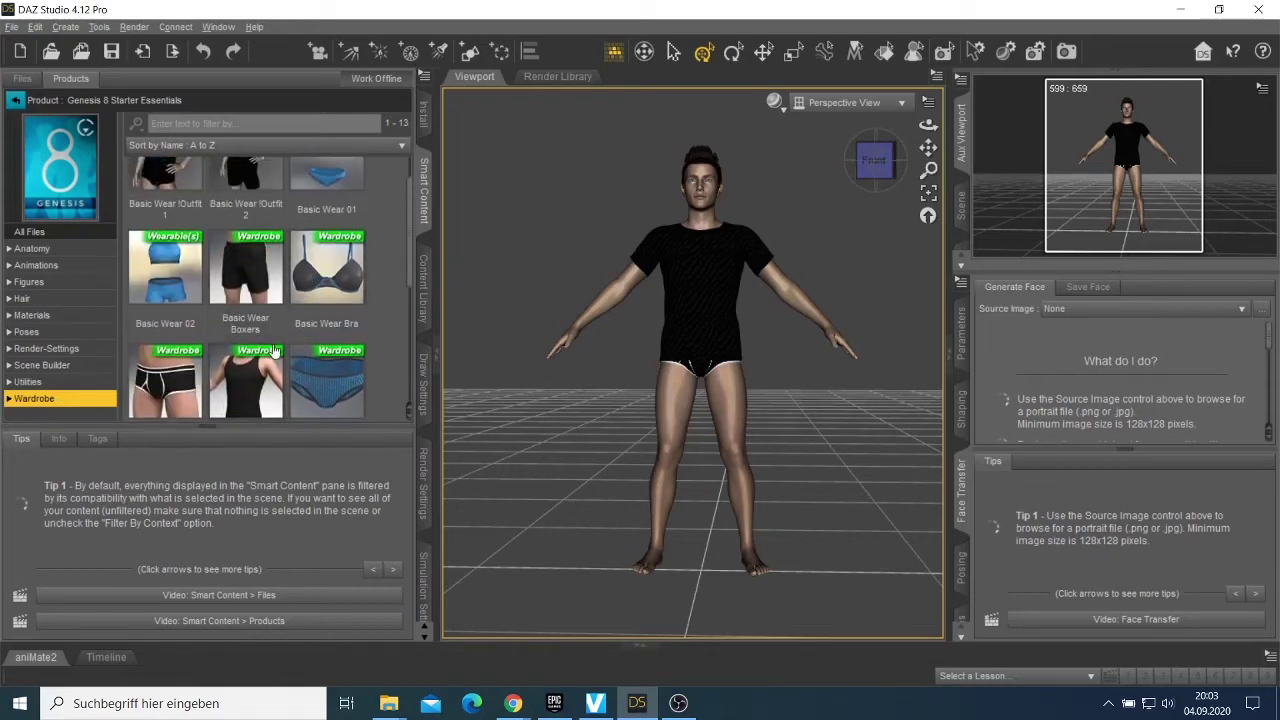
double_click(222, 368)
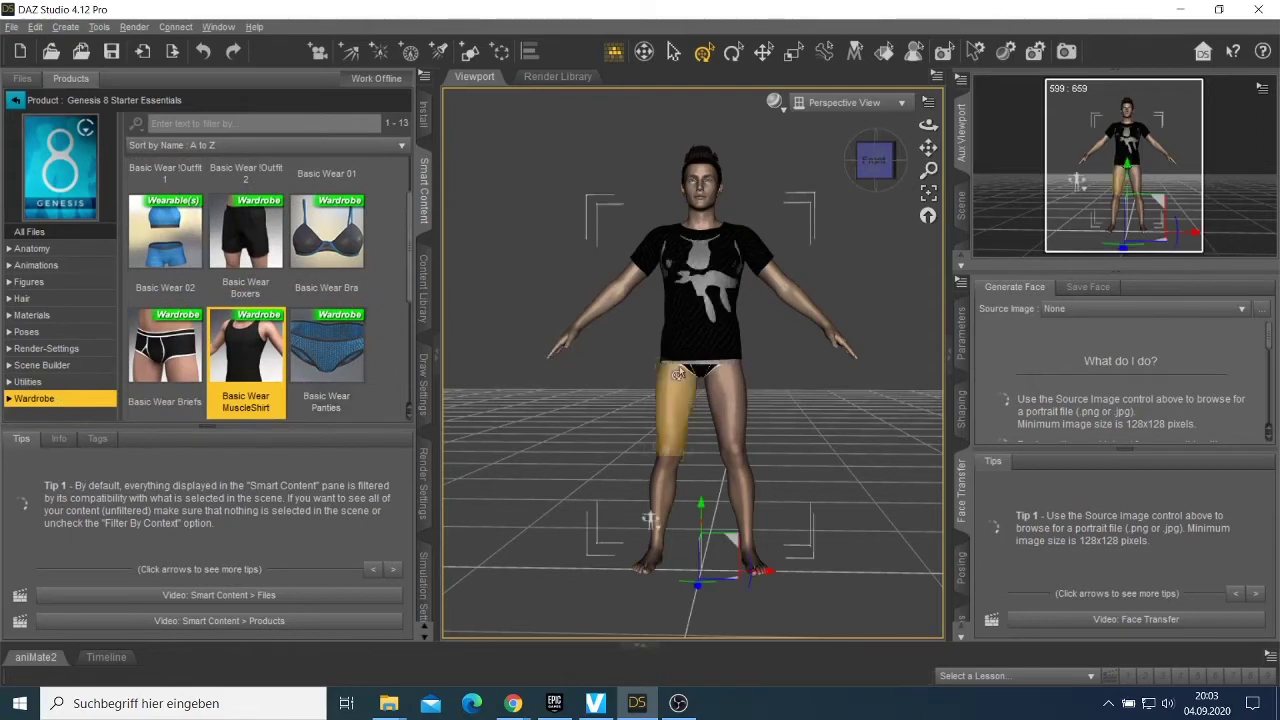
- Delete the figure via Edit > Delete, then undo to bring it back
click(705, 300)
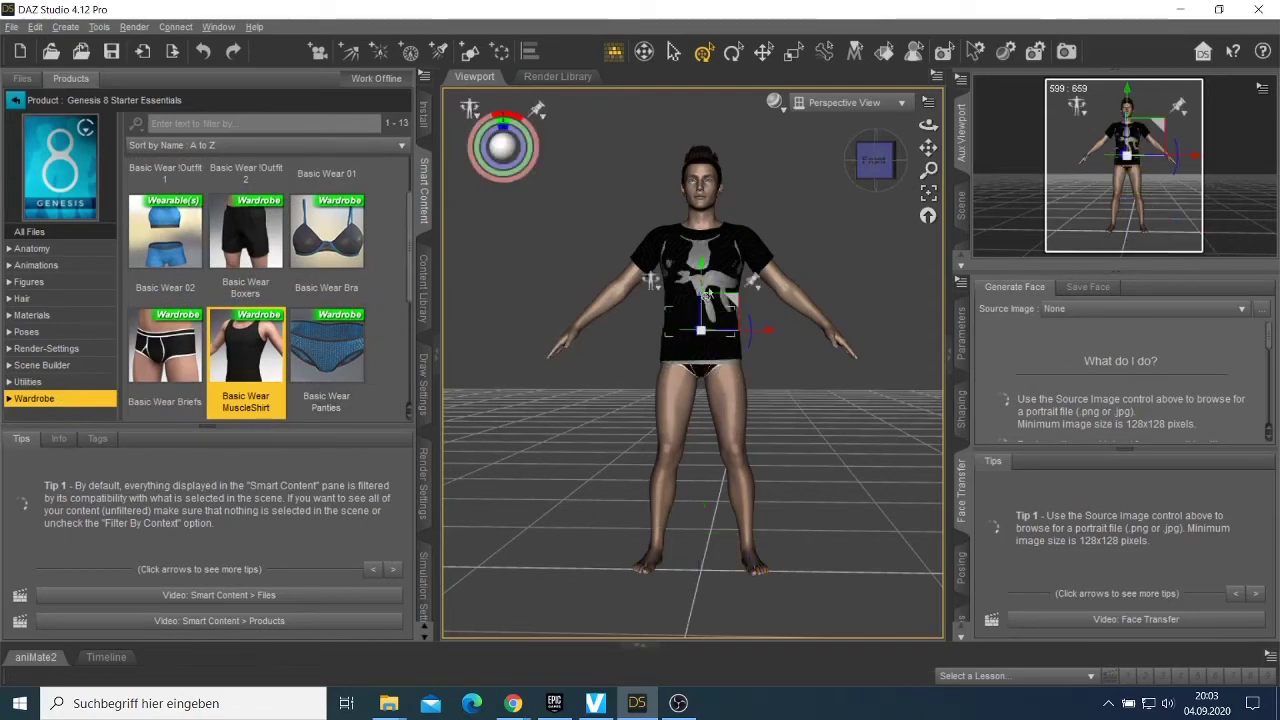
click(767, 250)
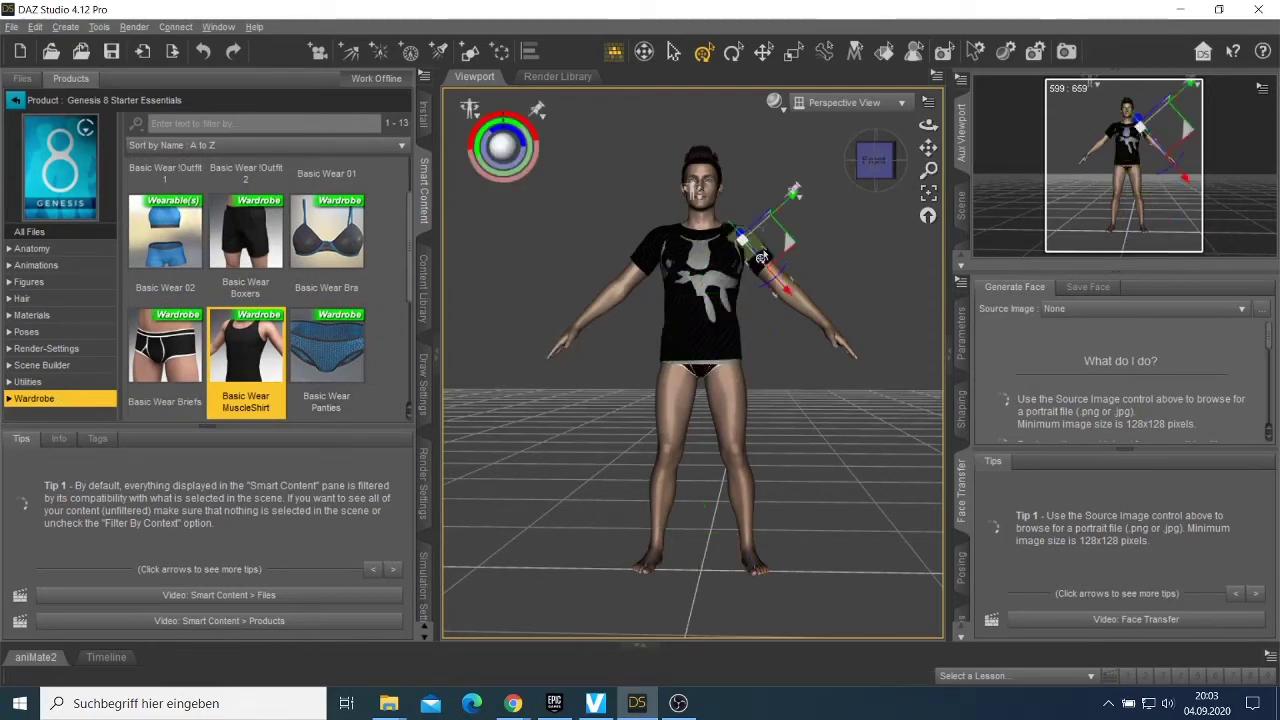
click(39, 28)
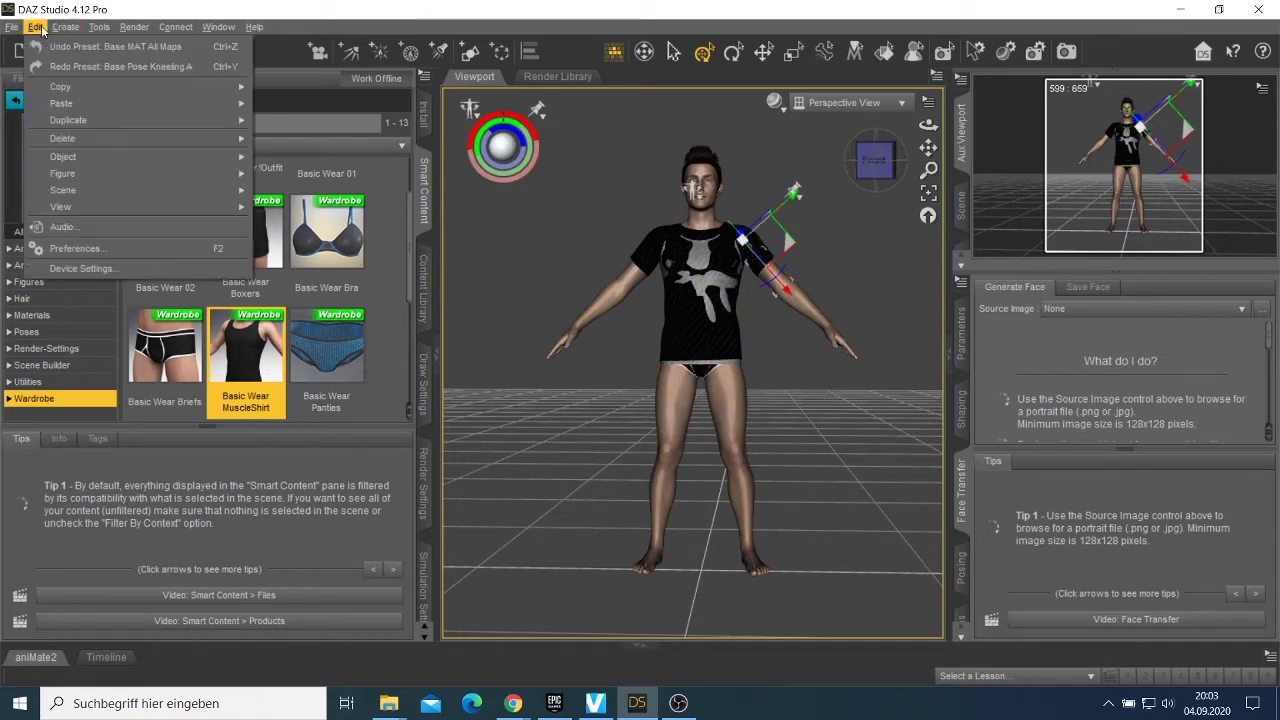
mouse_move(82, 140)
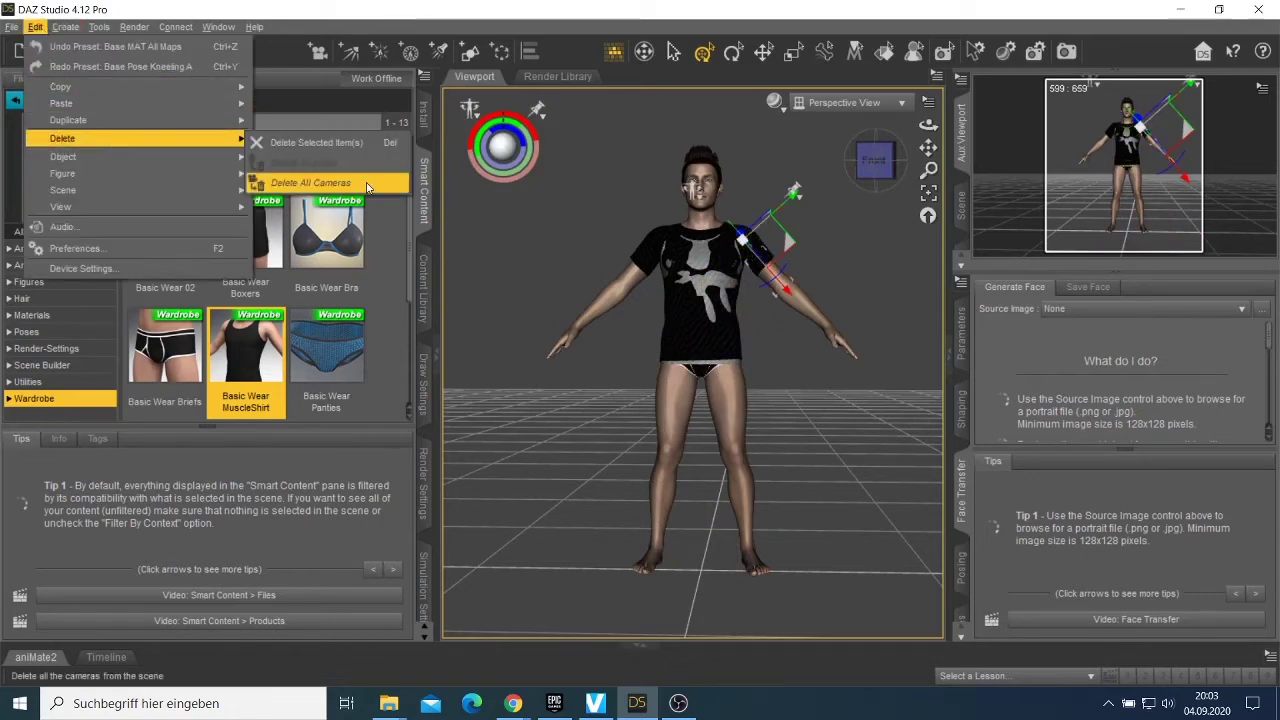
click(316, 142)
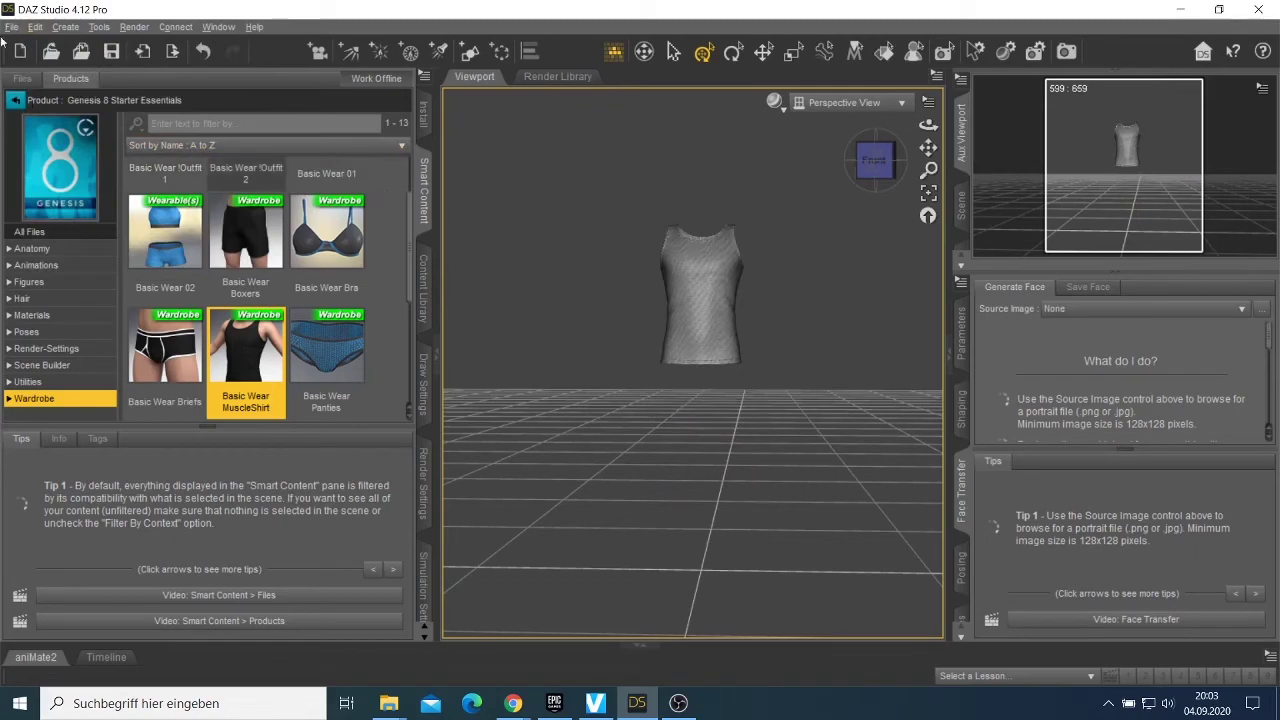
click(36, 27)
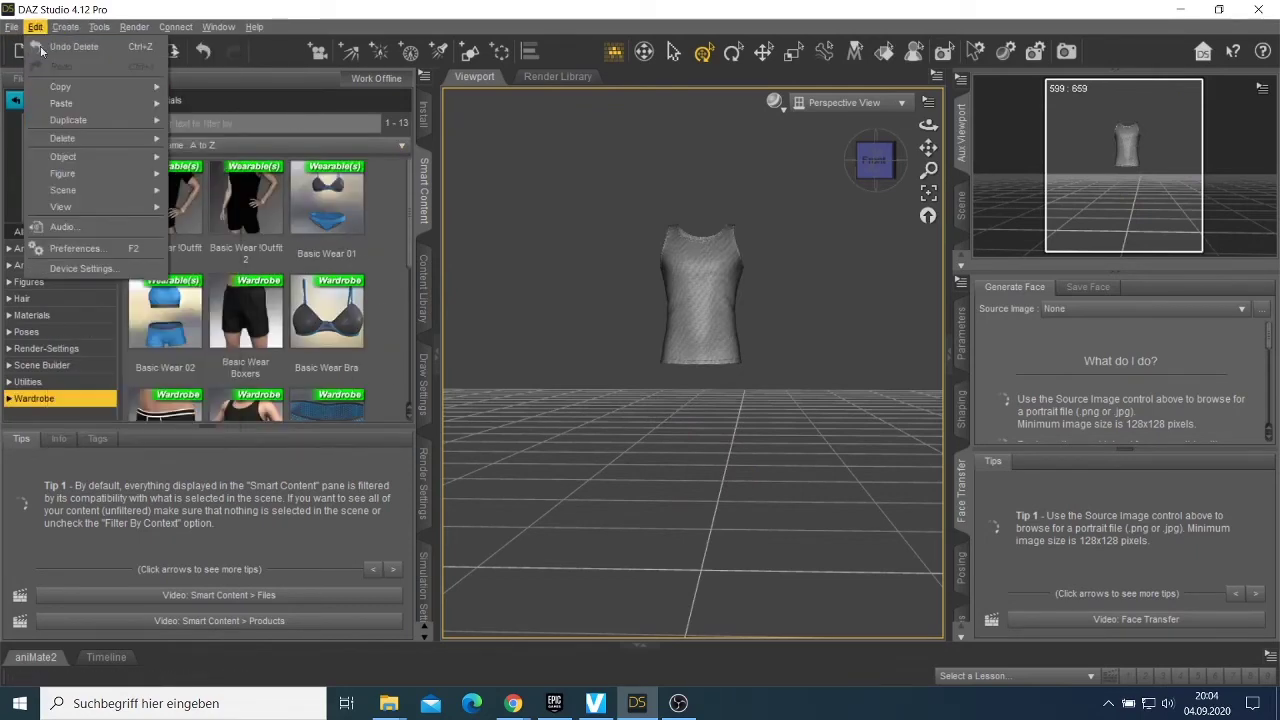
click(70, 47)
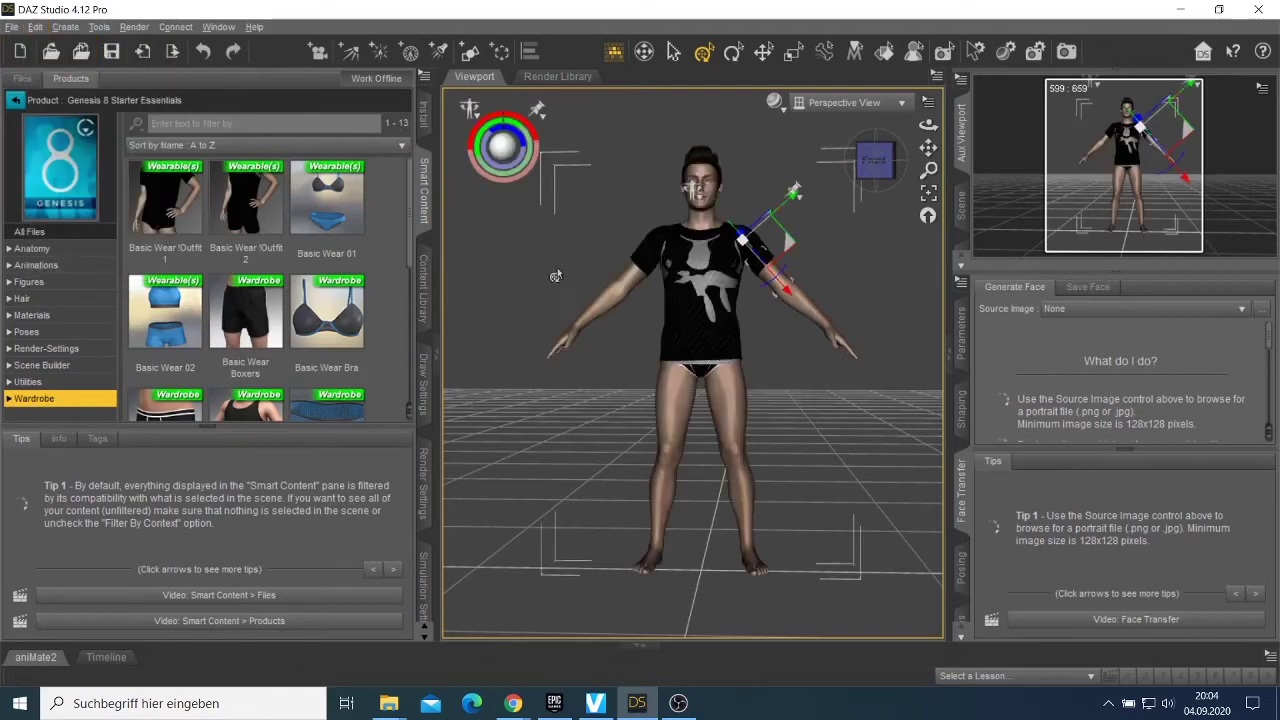
- Select the figure's chest and delete the figure, leaving only the shirt
click(687, 318)
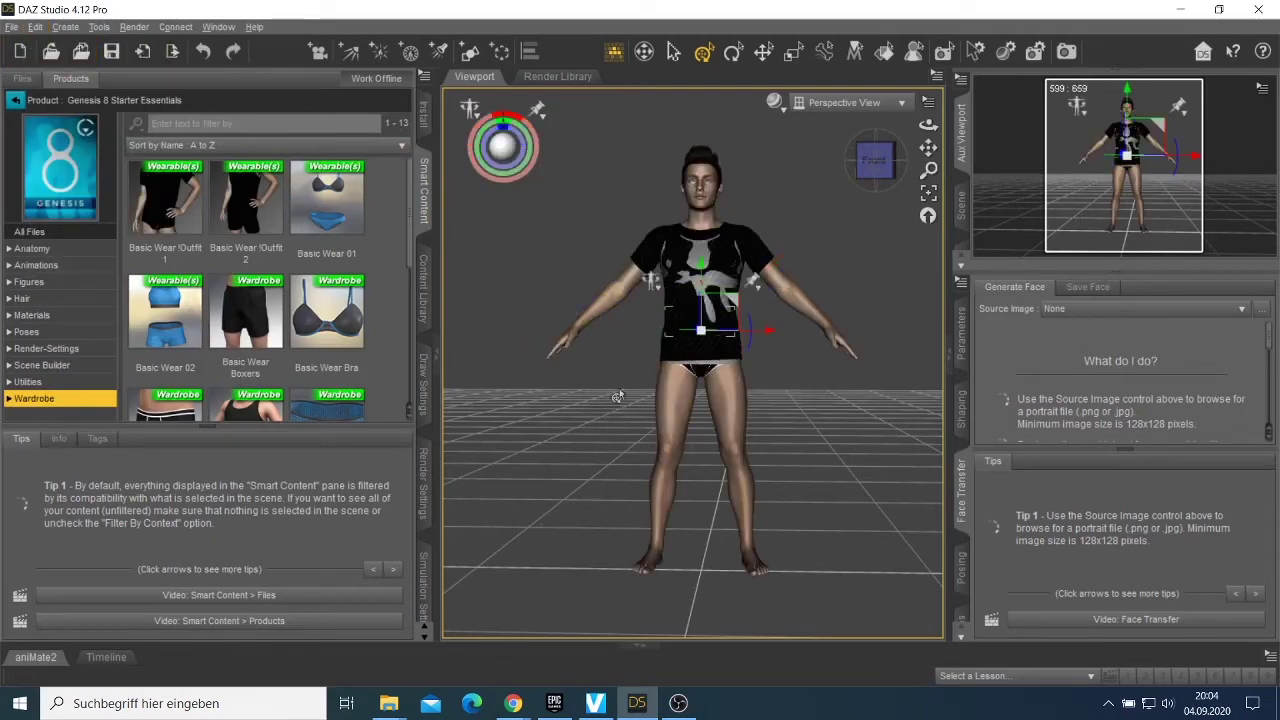
scroll(838, 408, up, 2)
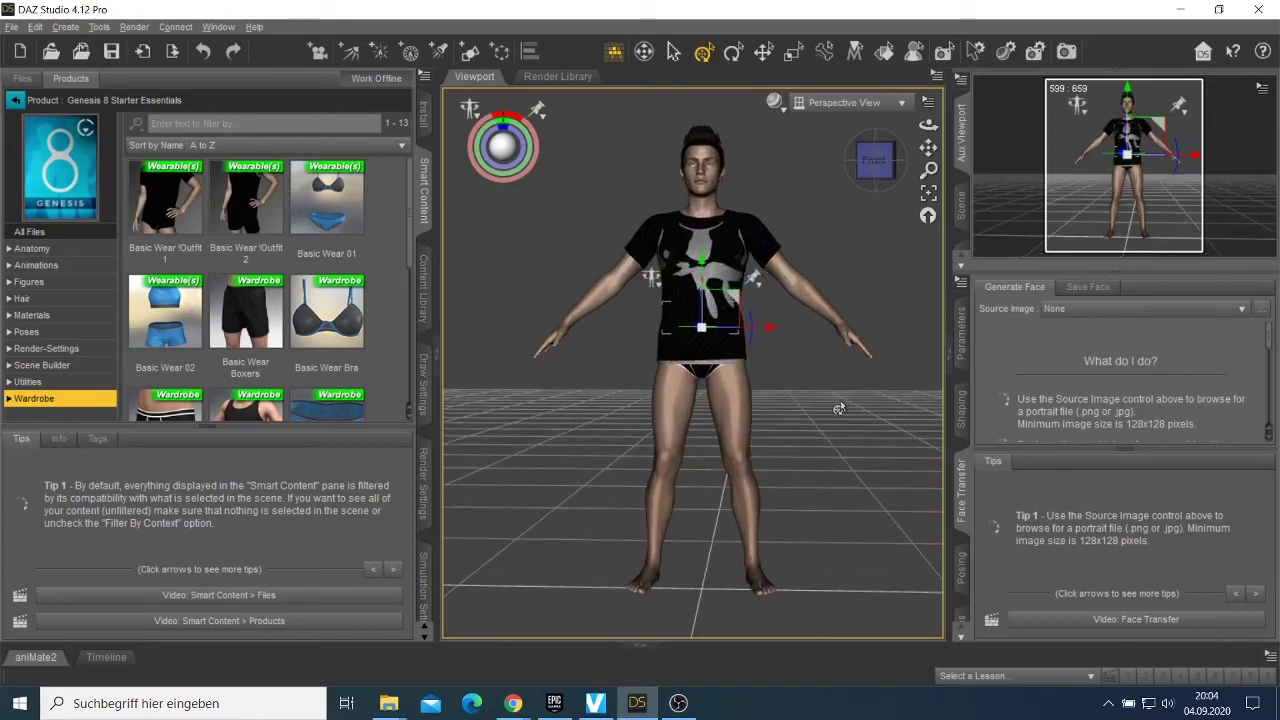
scroll(838, 408, down, 3)
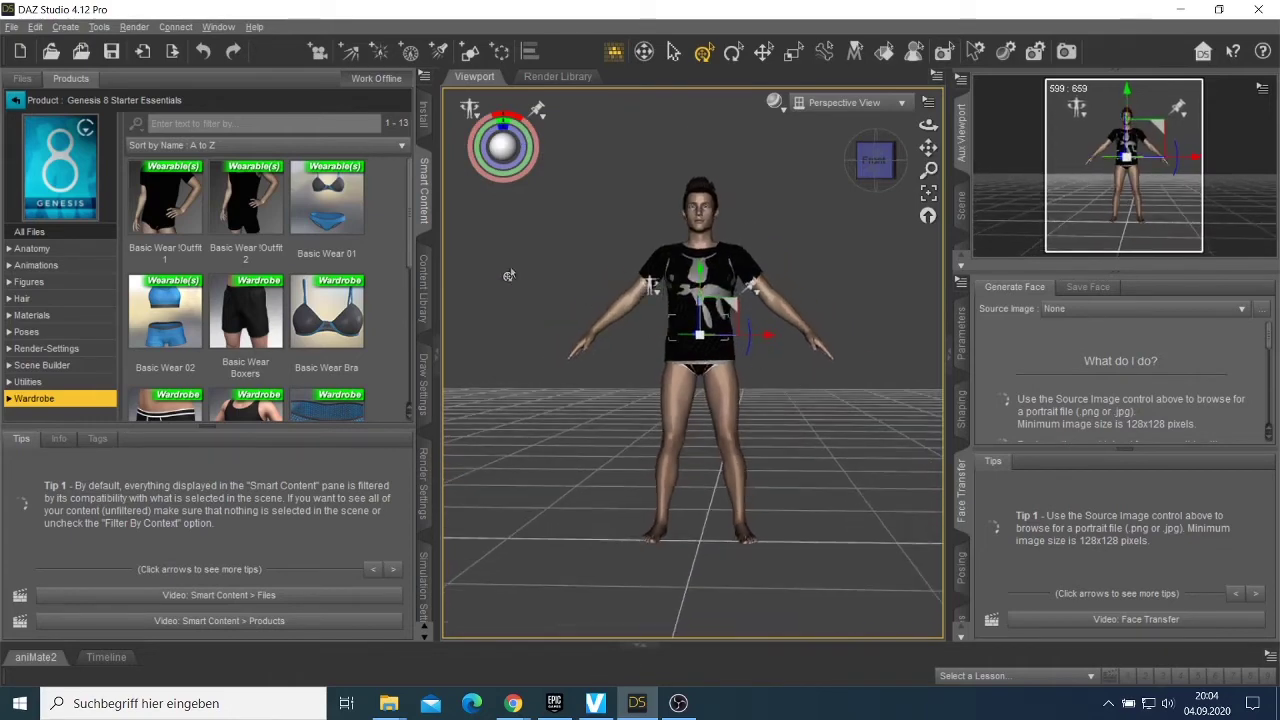
click(33, 27)
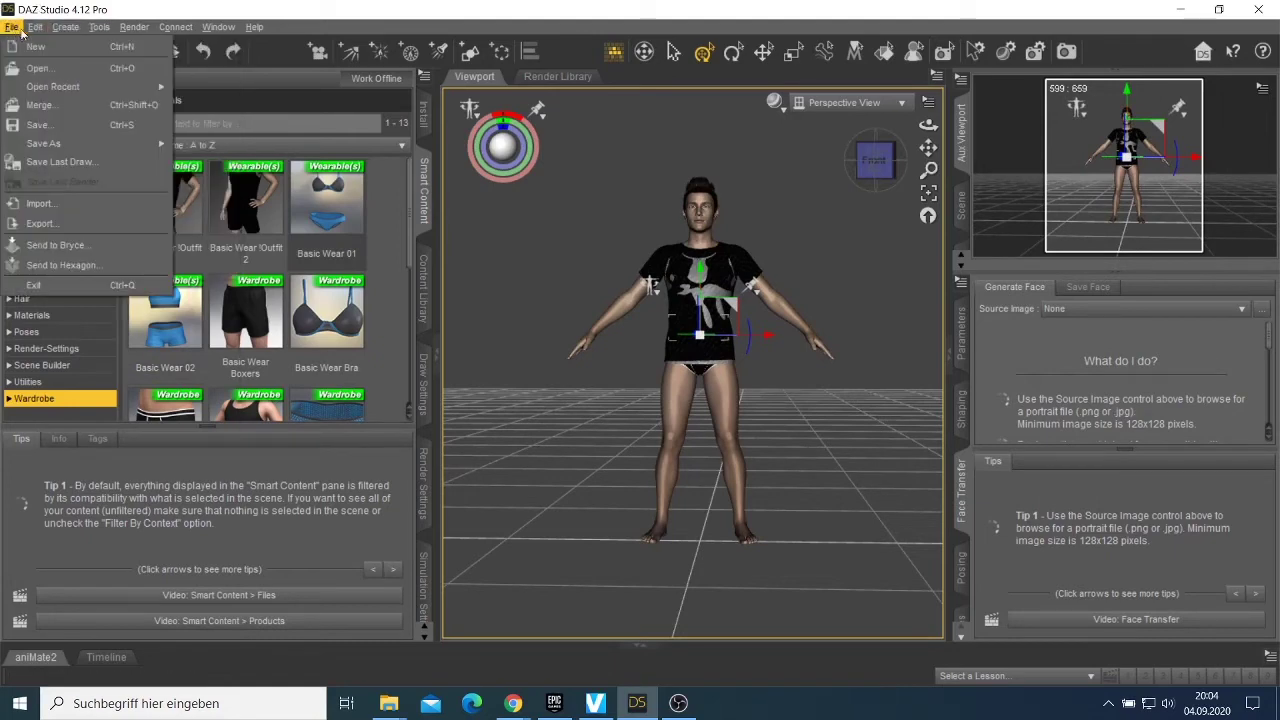
mouse_move(65, 27)
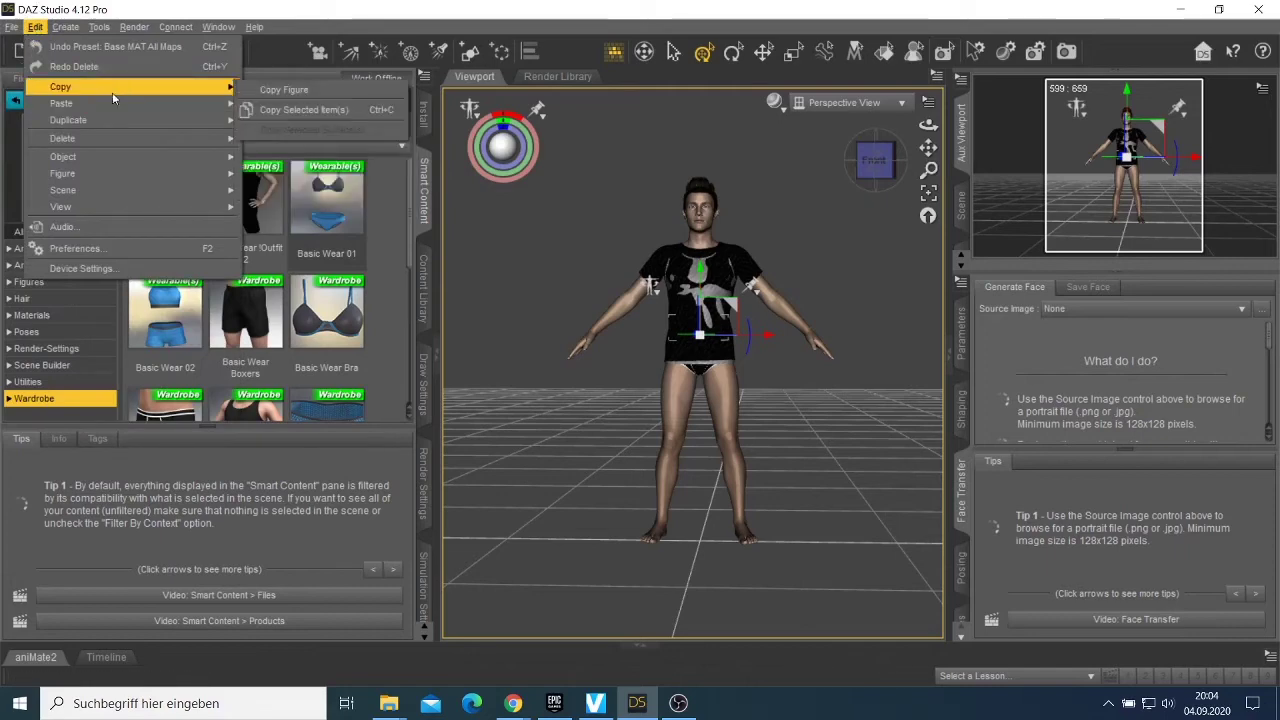
mouse_move(213, 157)
click(268, 146)
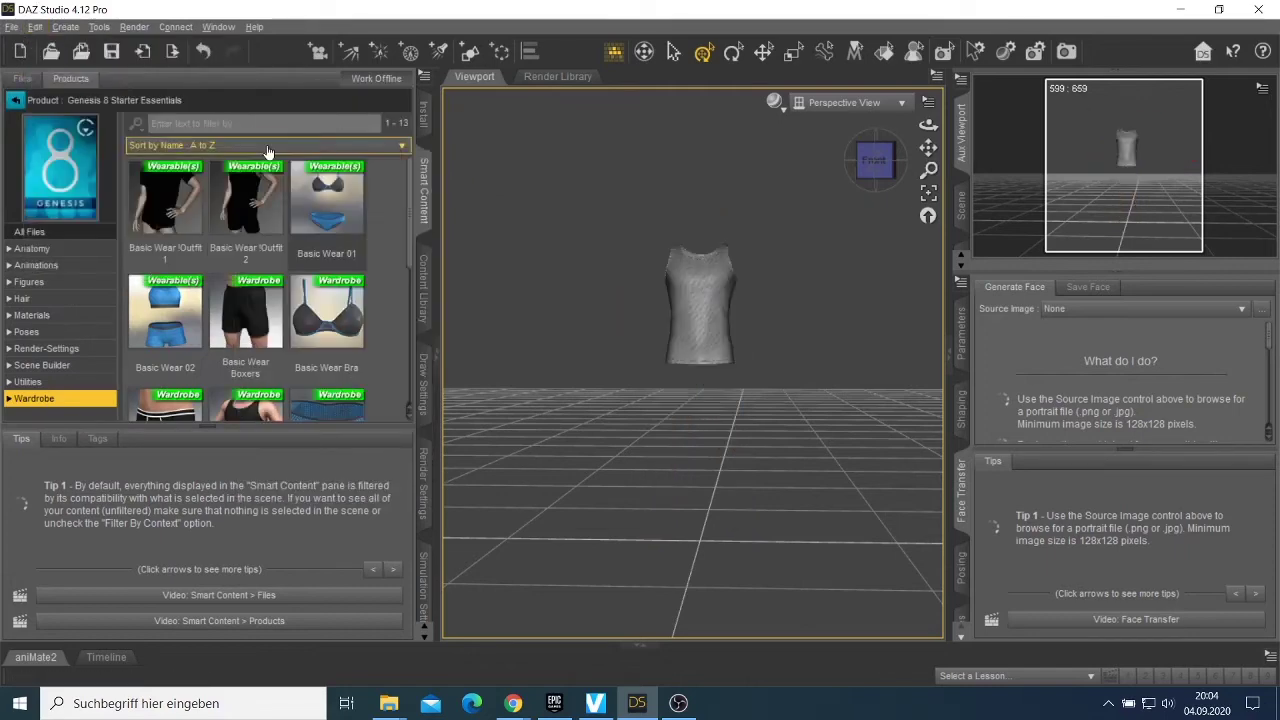
- Select the leftover MuscleShirt and go to Edit > Delete to remove it
drag(691, 310, 717, 310)
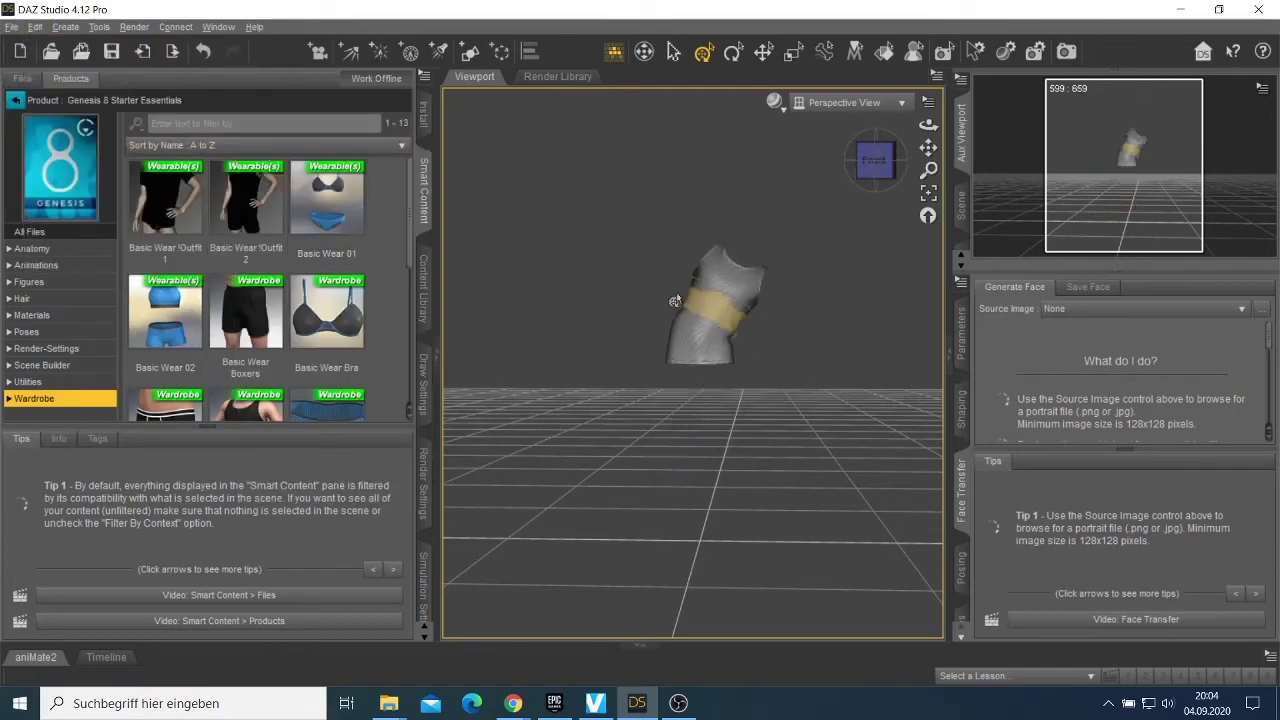
click(690, 302)
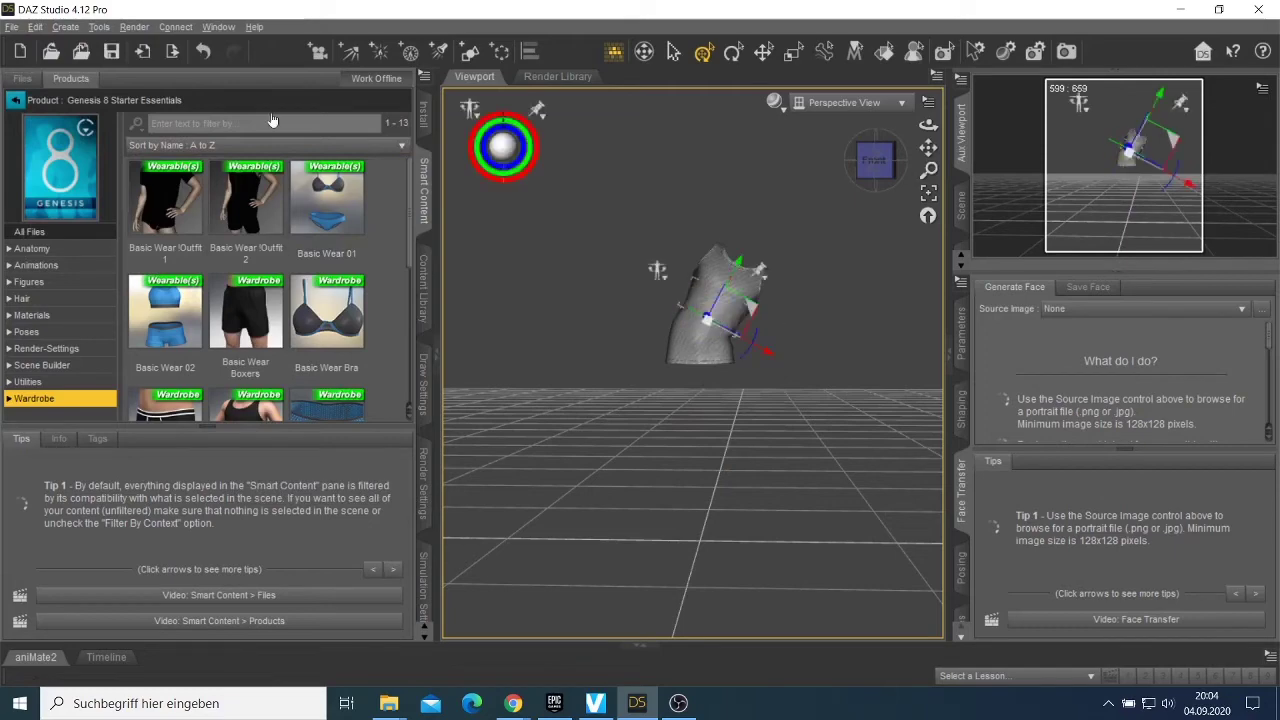
click(35, 27)
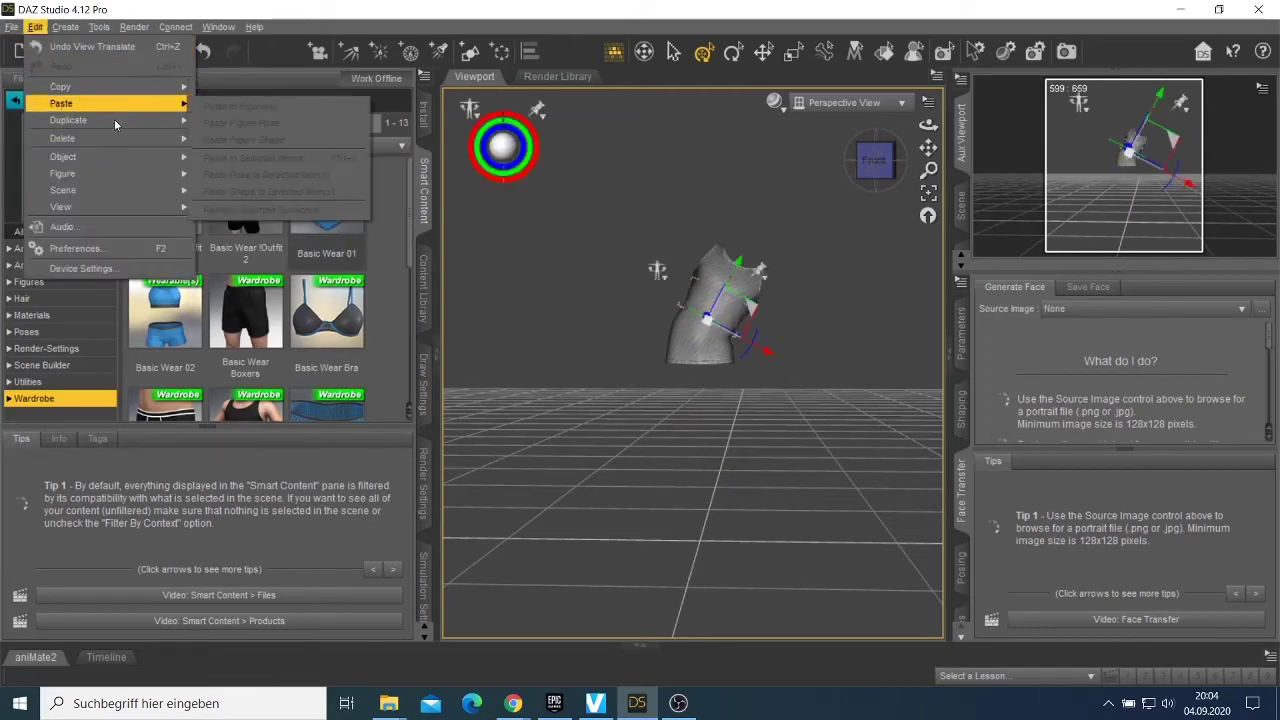
mouse_move(160, 138)
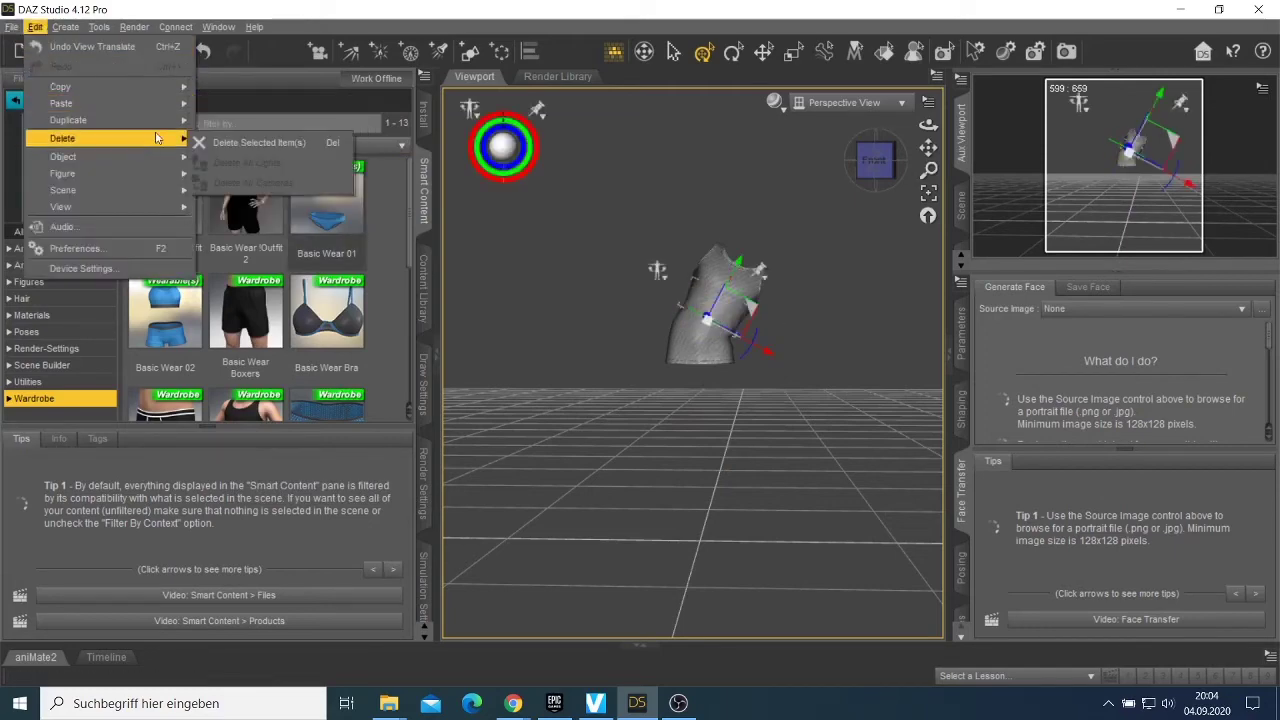
- Load the Genesis 8 Male Dev Load figure and select Armani Hair in Hair
click(58, 281)
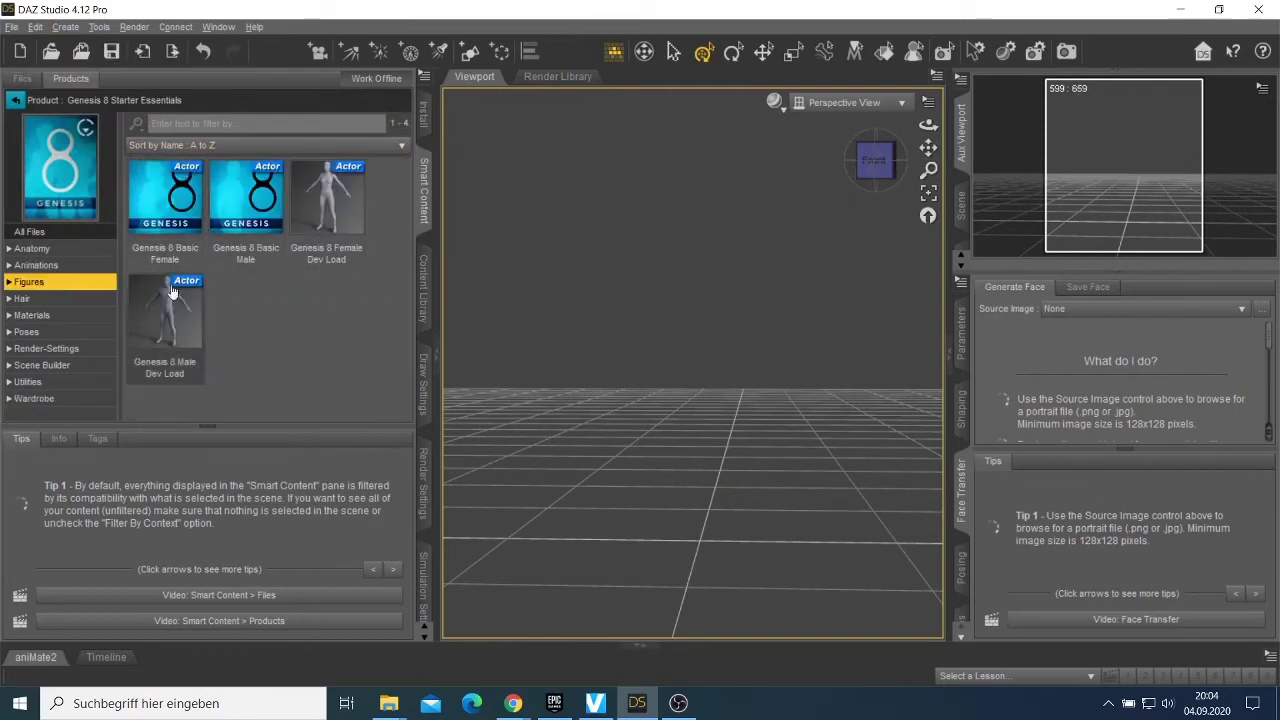
double_click(165, 320)
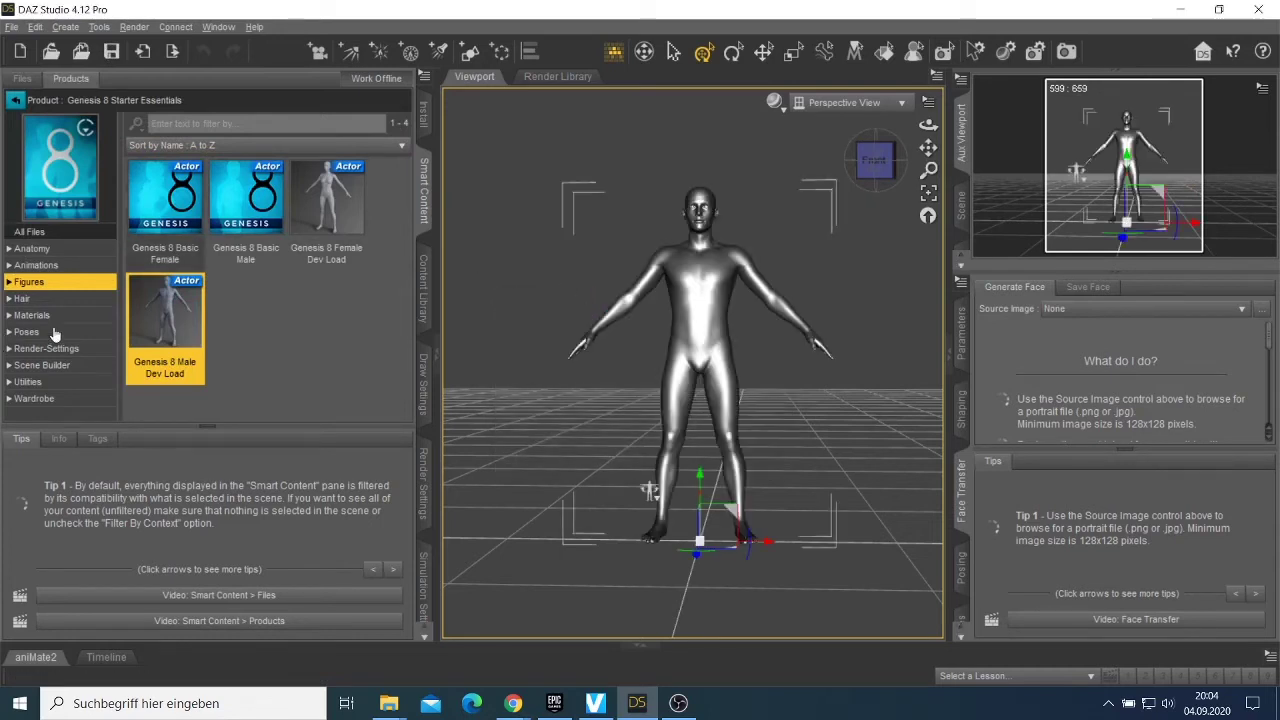
click(58, 302)
click(148, 203)
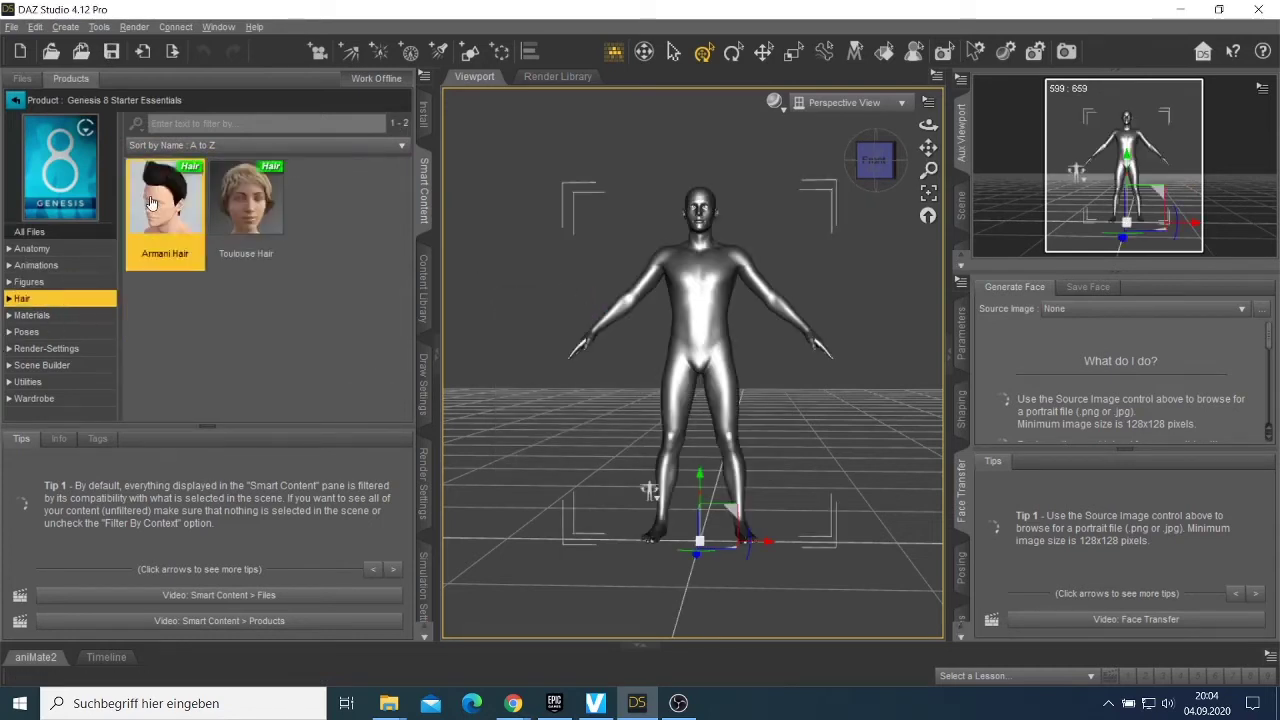
- Apply Armani Hair and the Base MAT All Maps skin material to the figure
double_click(155, 206)
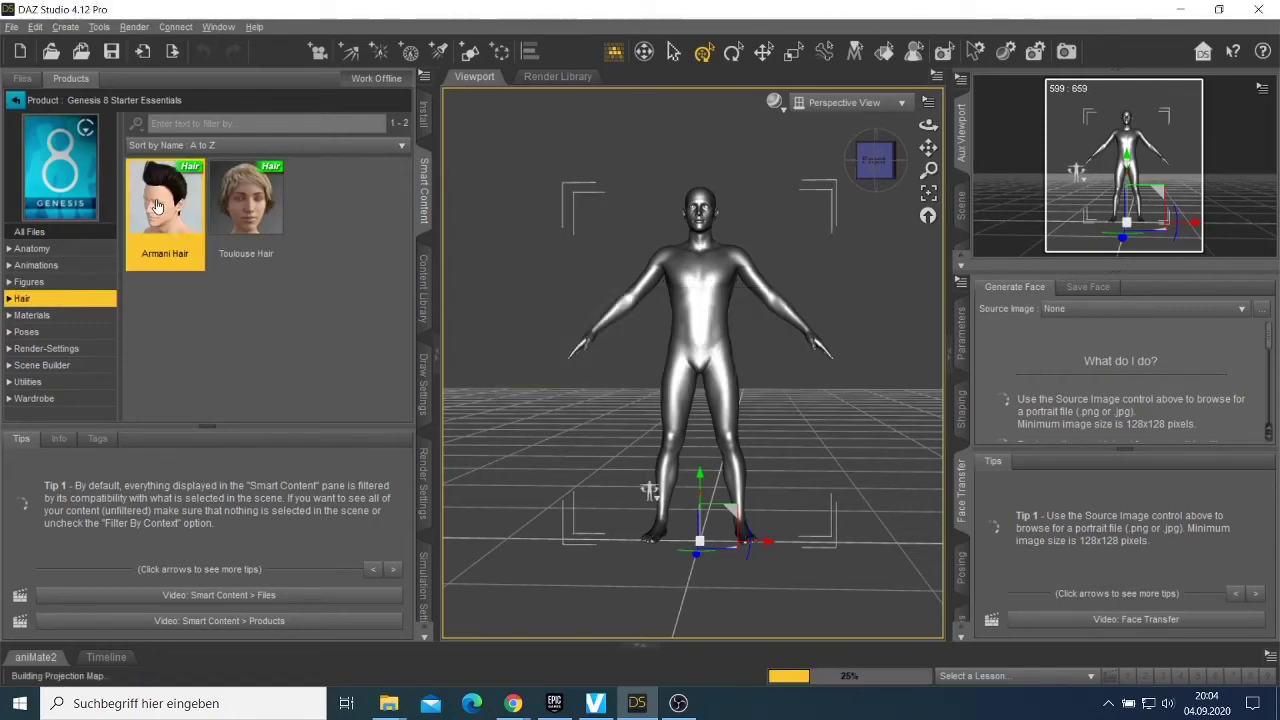
click(40, 315)
scroll(215, 343, down, 2)
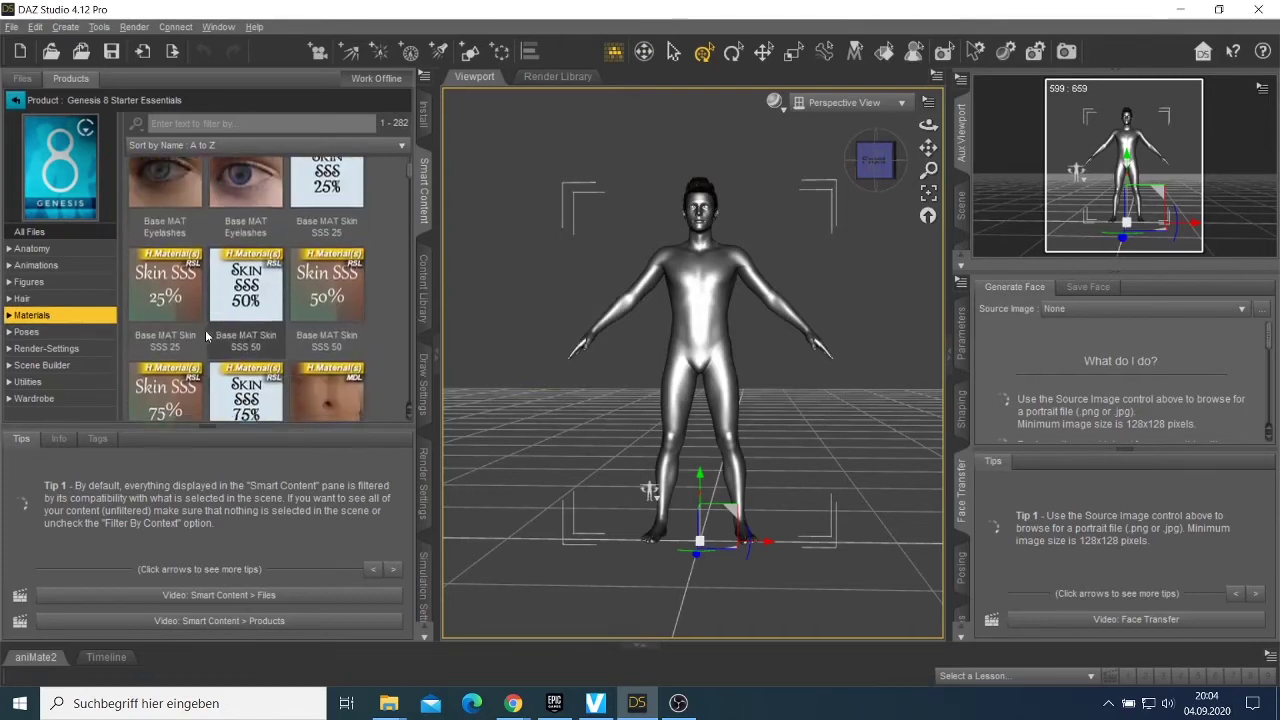
scroll(200, 330, up, 2)
double_click(188, 318)
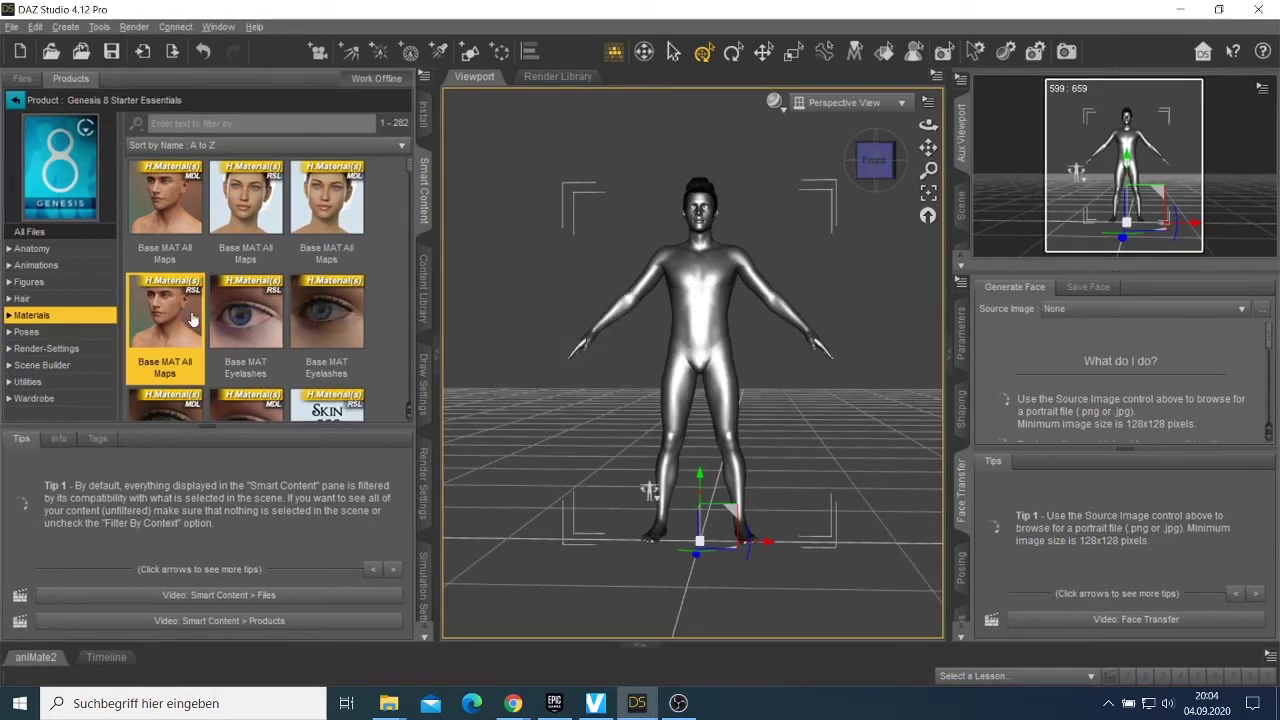
- Dress the figure in the Basic Wear MuscleShirt, then Basic Wear !Outfit 2
click(50, 334)
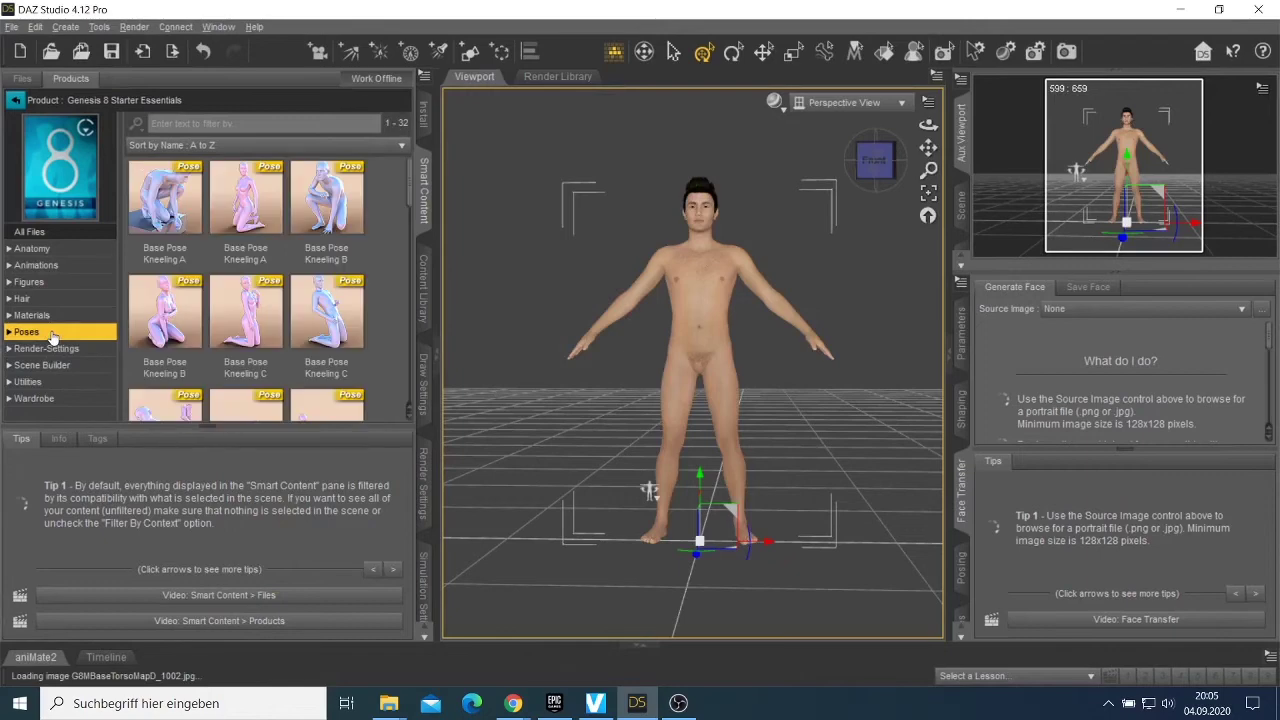
click(56, 400)
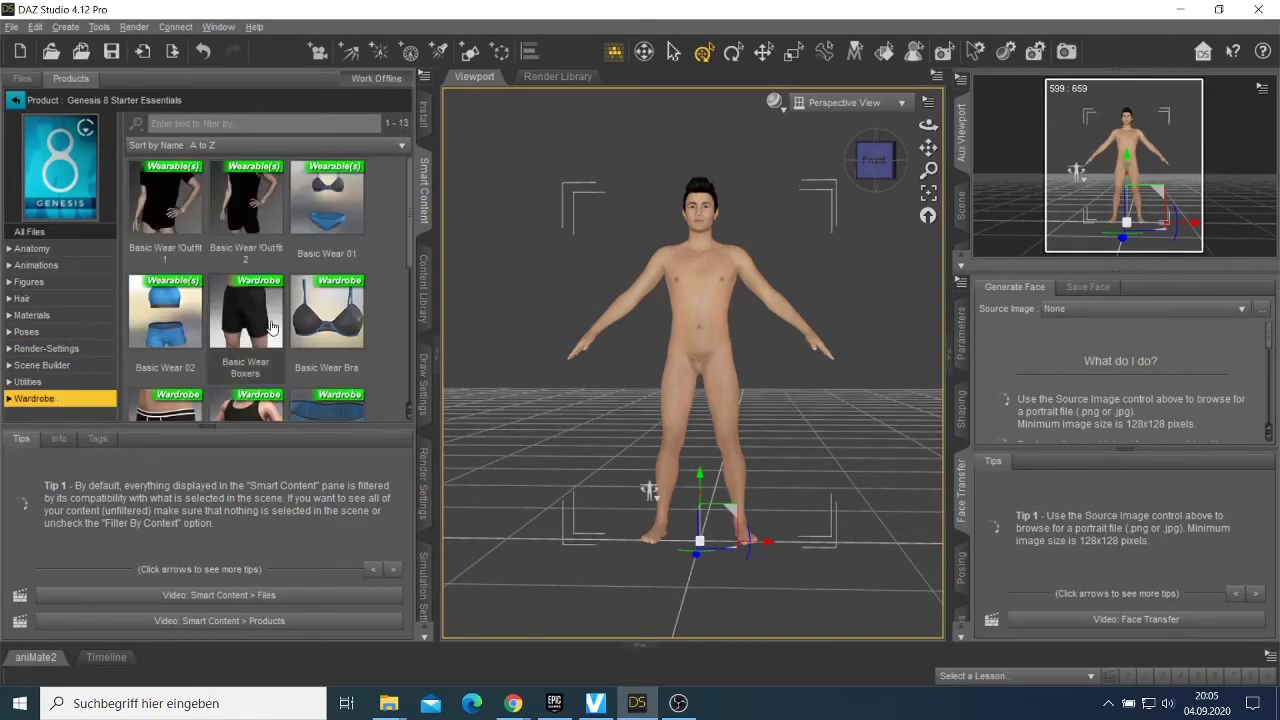
scroll(250, 340, down, 3)
scroll(260, 210, up, 2)
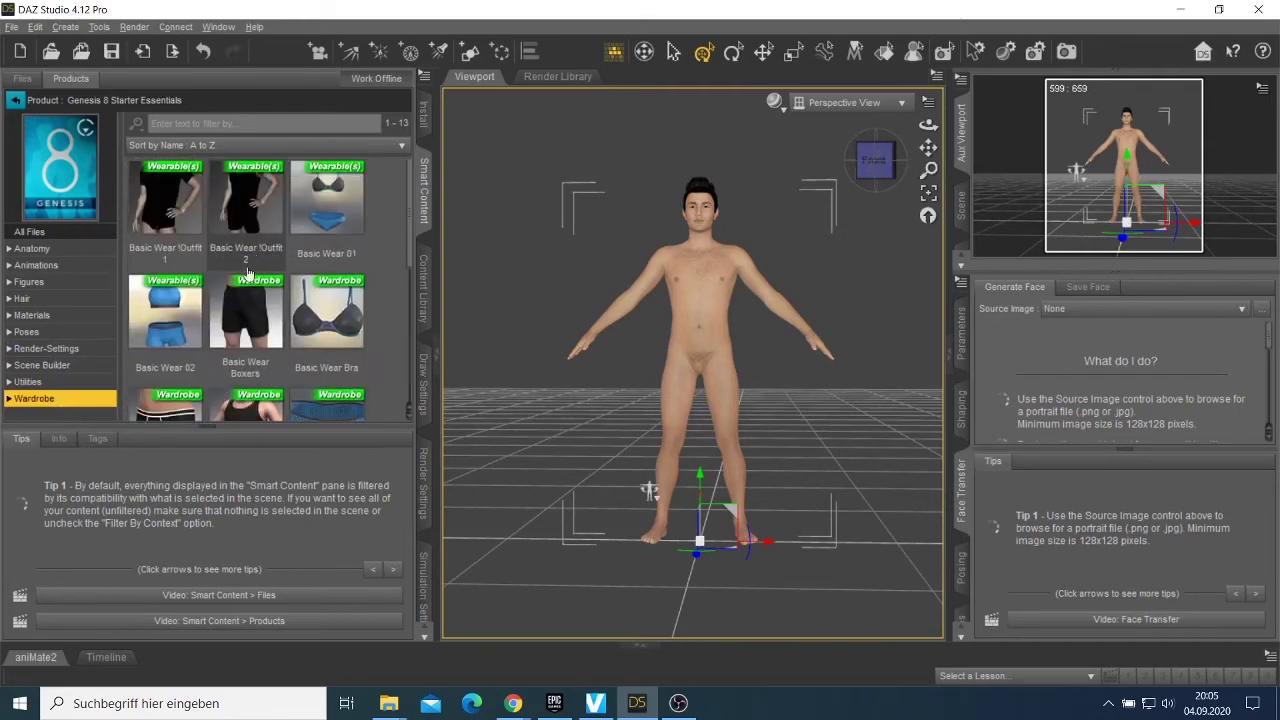
double_click(243, 192)
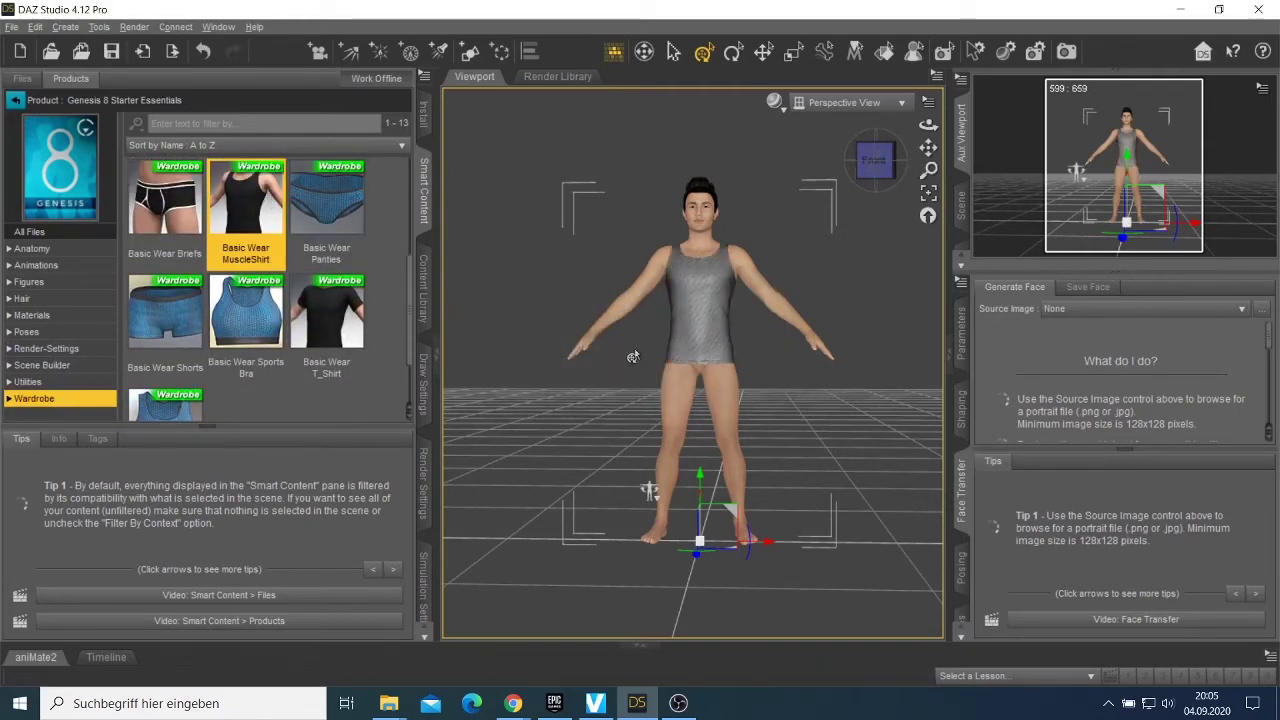
scroll(220, 327, up, 4)
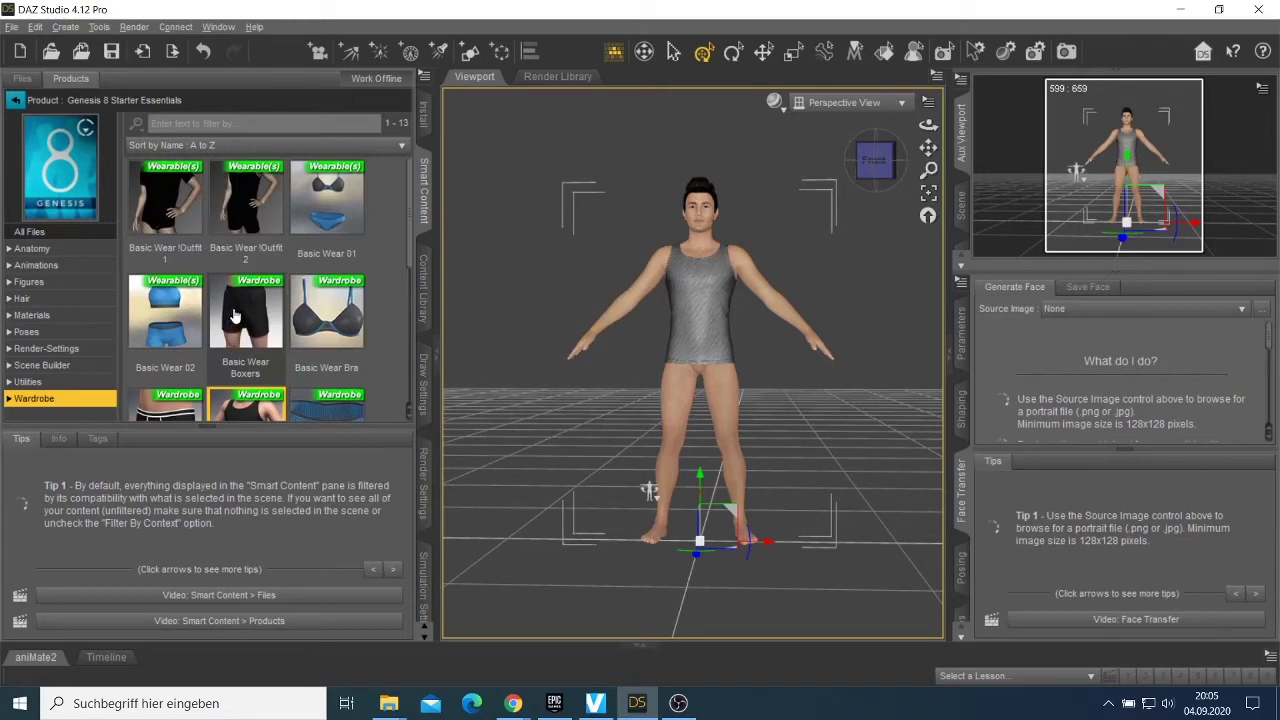
double_click(233, 214)
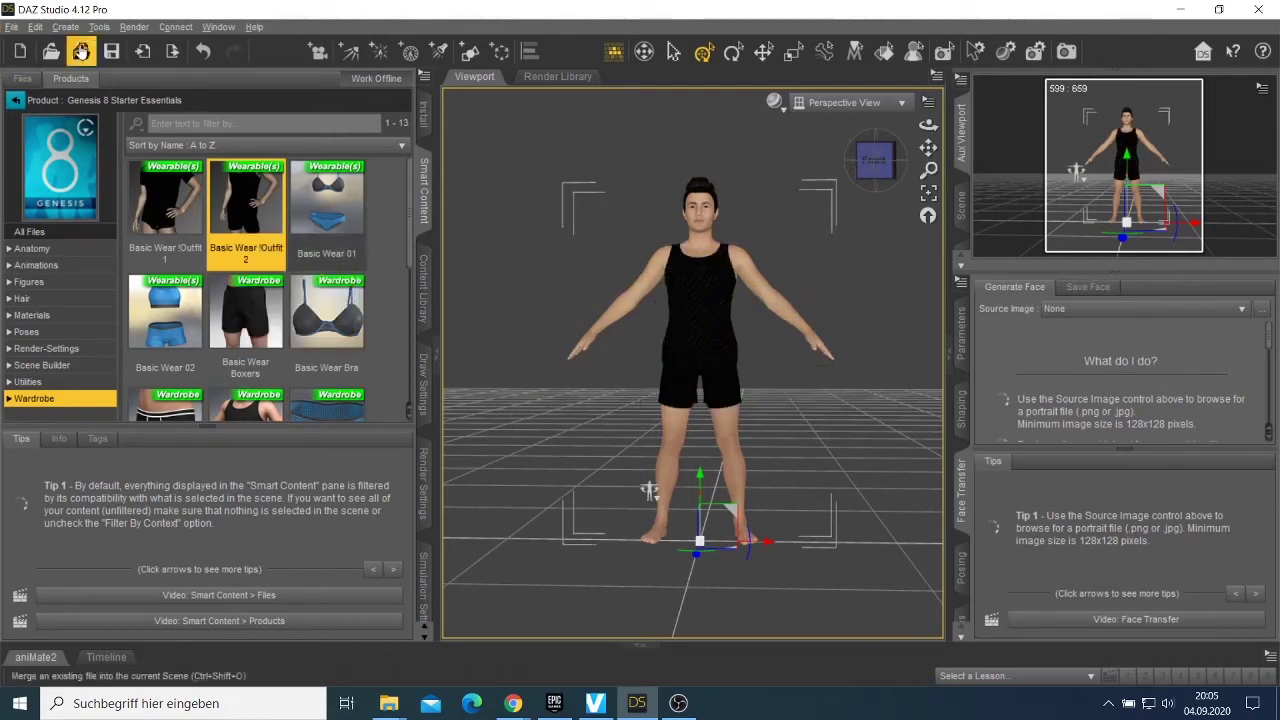
- Export the scene as Autodesk FBX named 'daz chacter' into the Desktop's 3xchange fbx folder
click(12, 28)
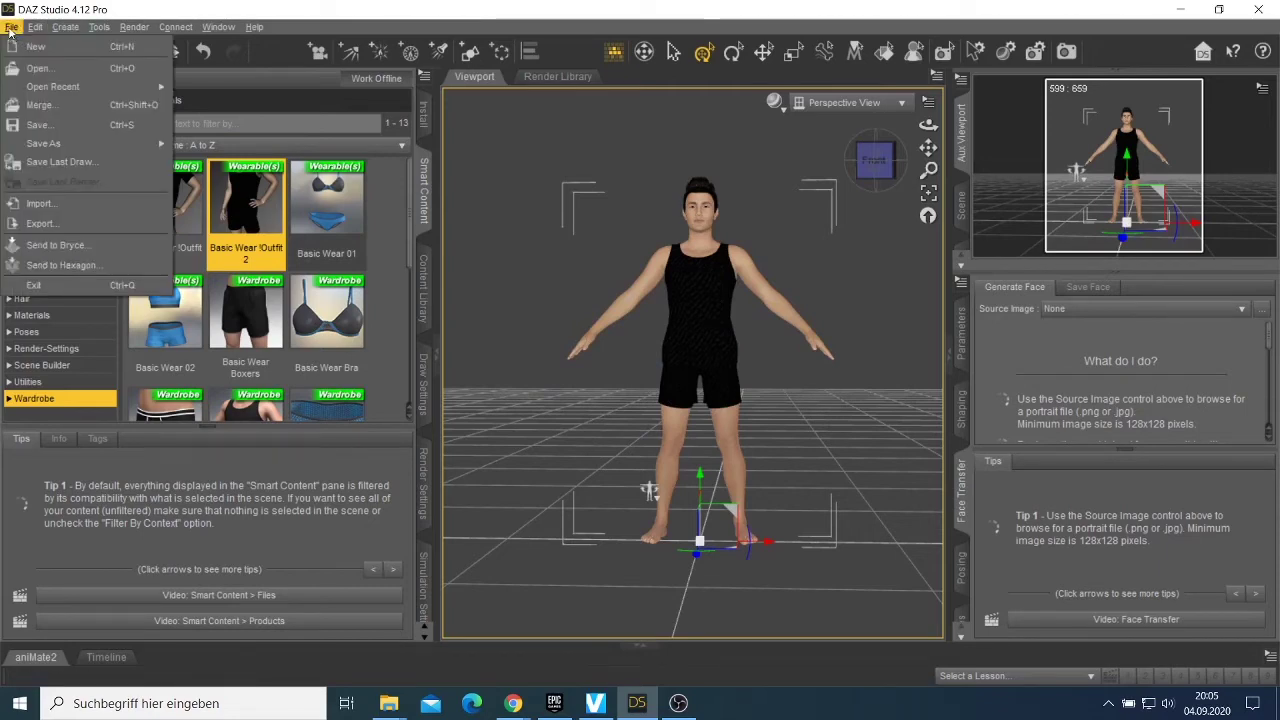
click(86, 223)
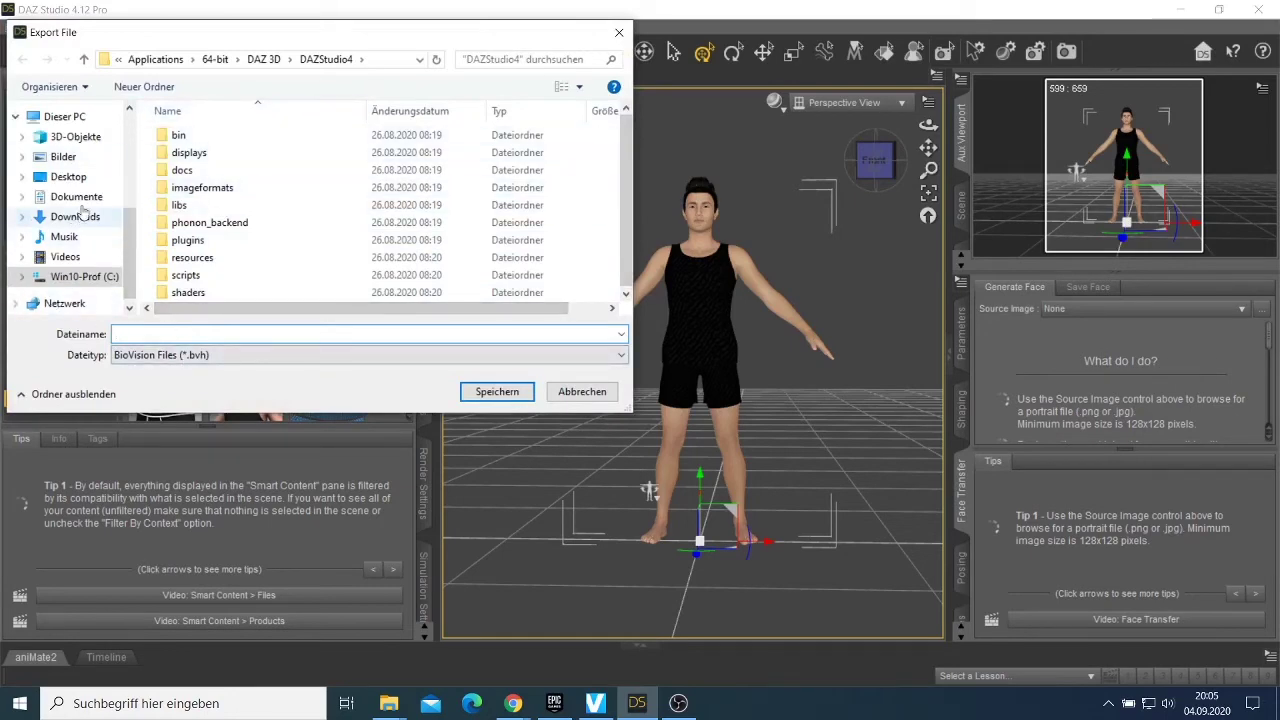
click(70, 180)
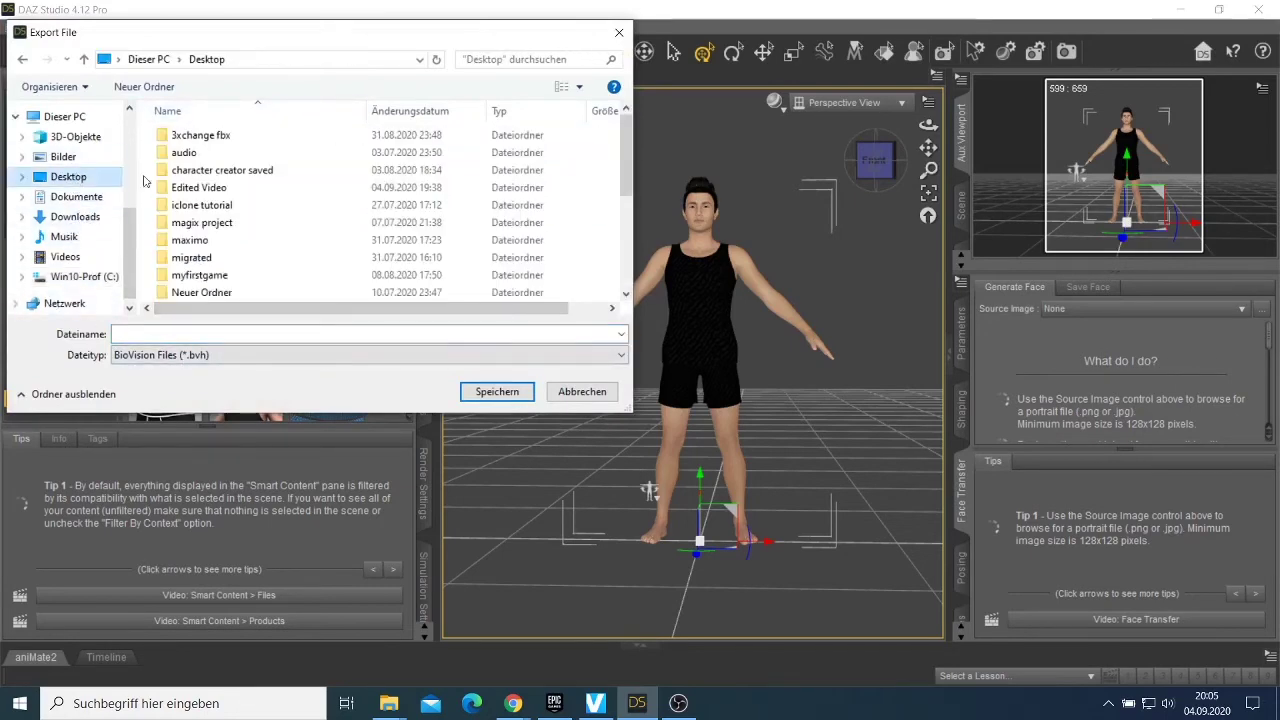
click(238, 138)
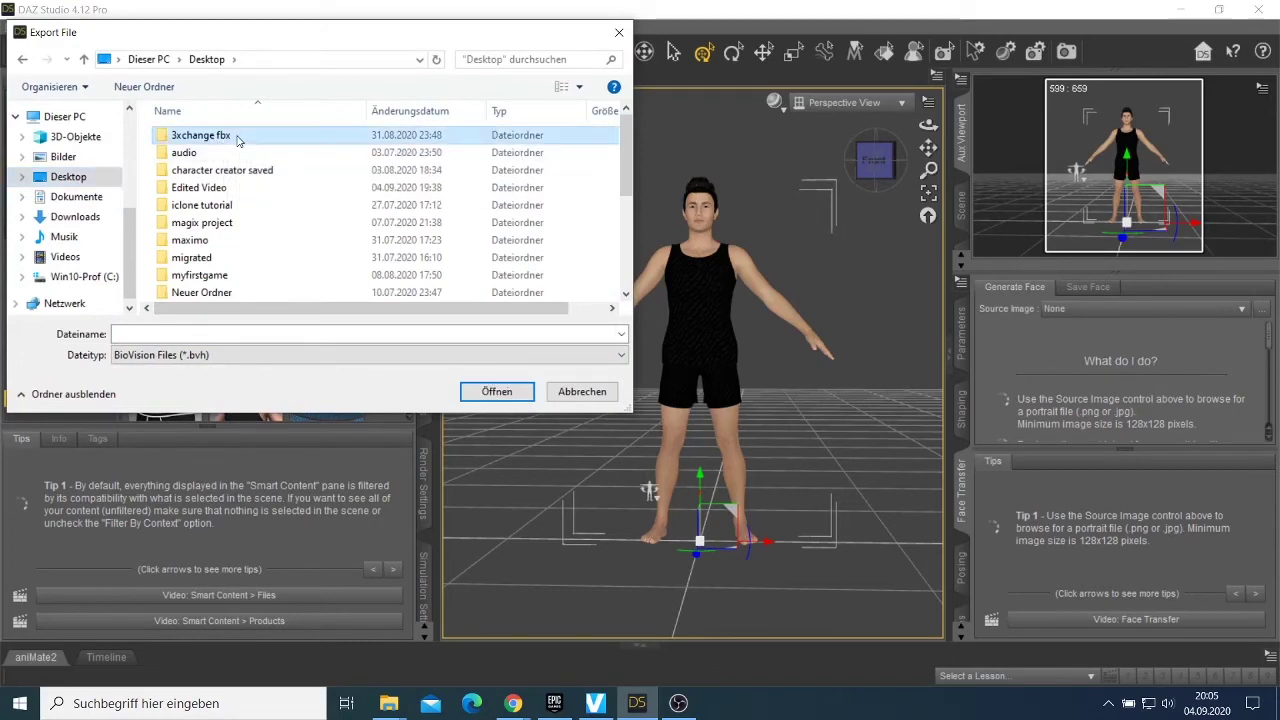
click(308, 355)
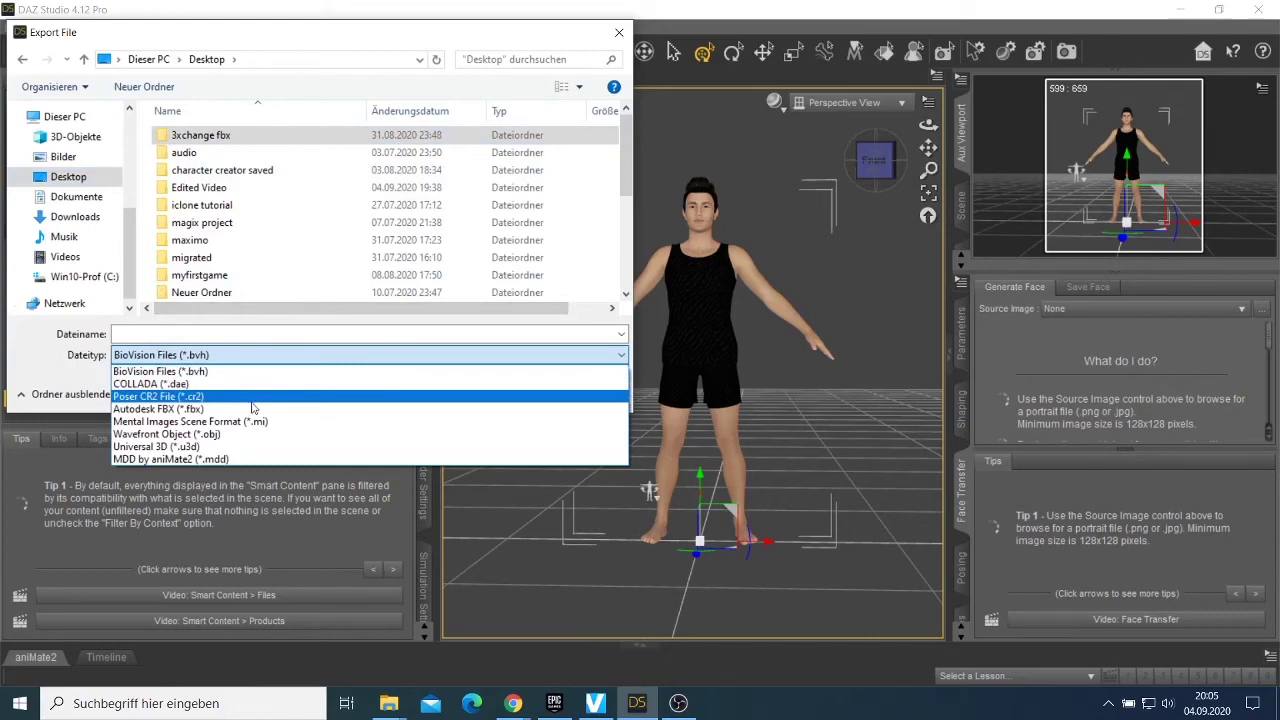
click(255, 409)
click(222, 336)
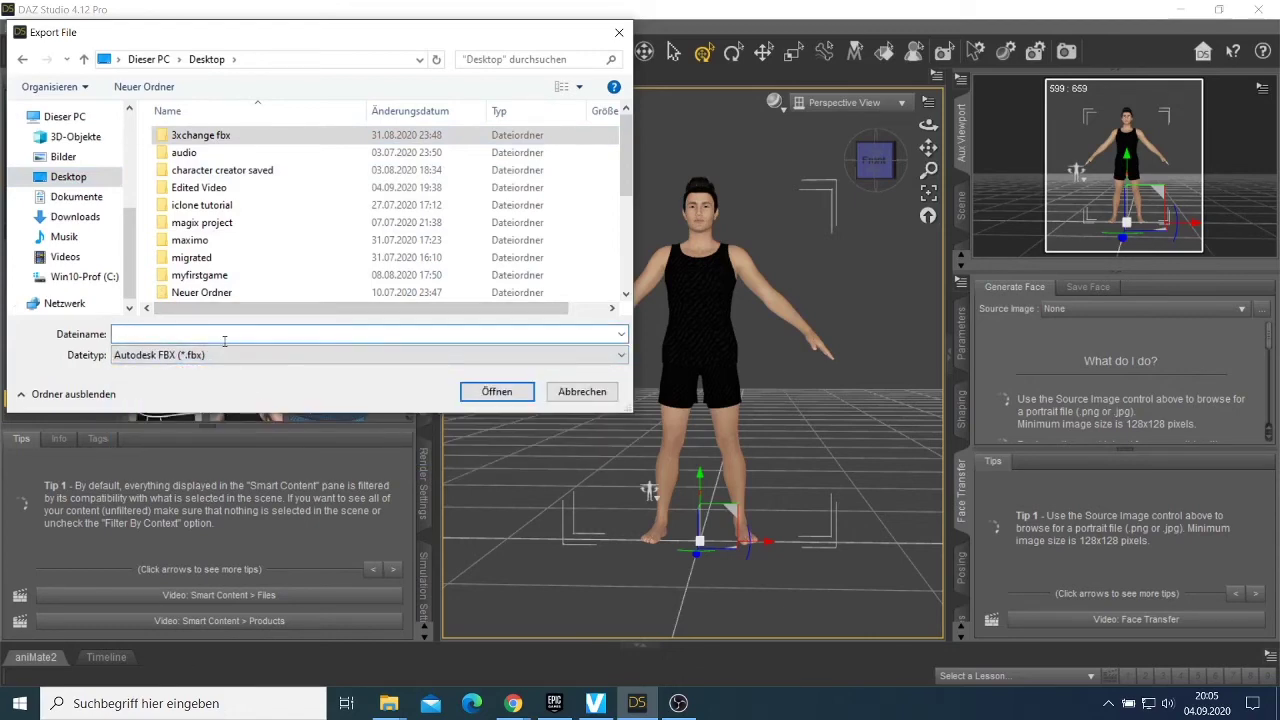
text(daz)
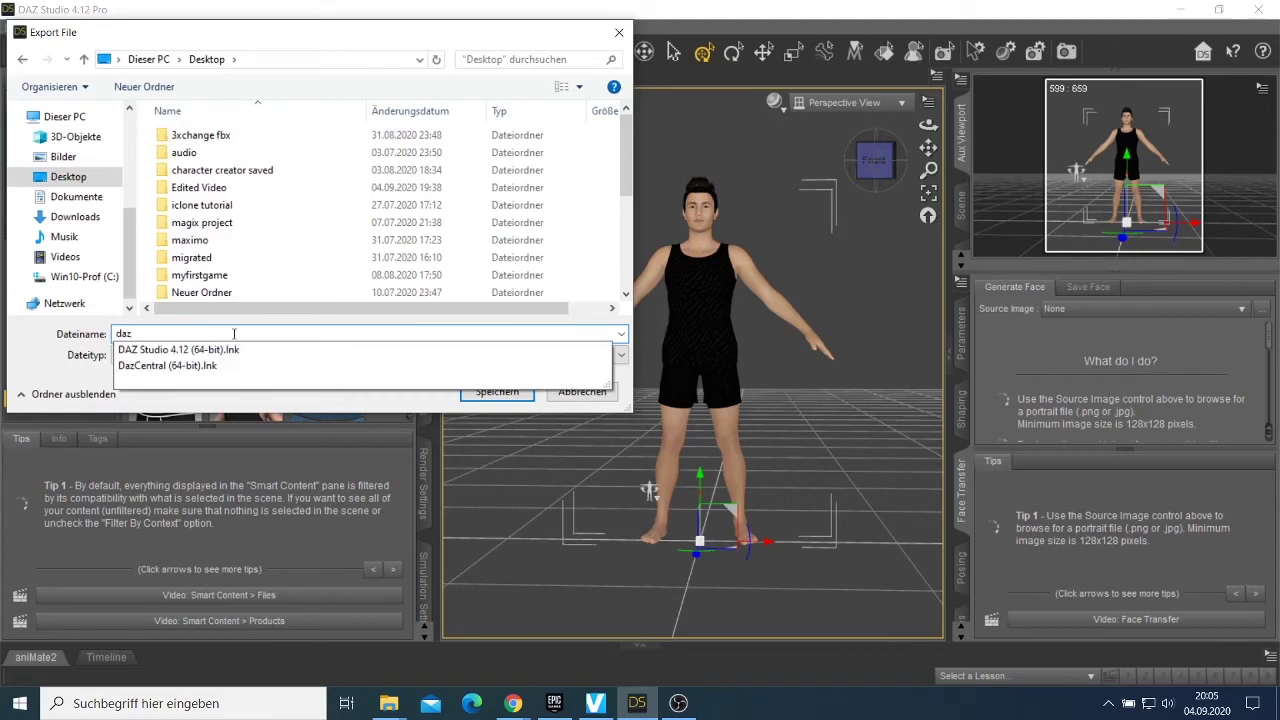
text( c)
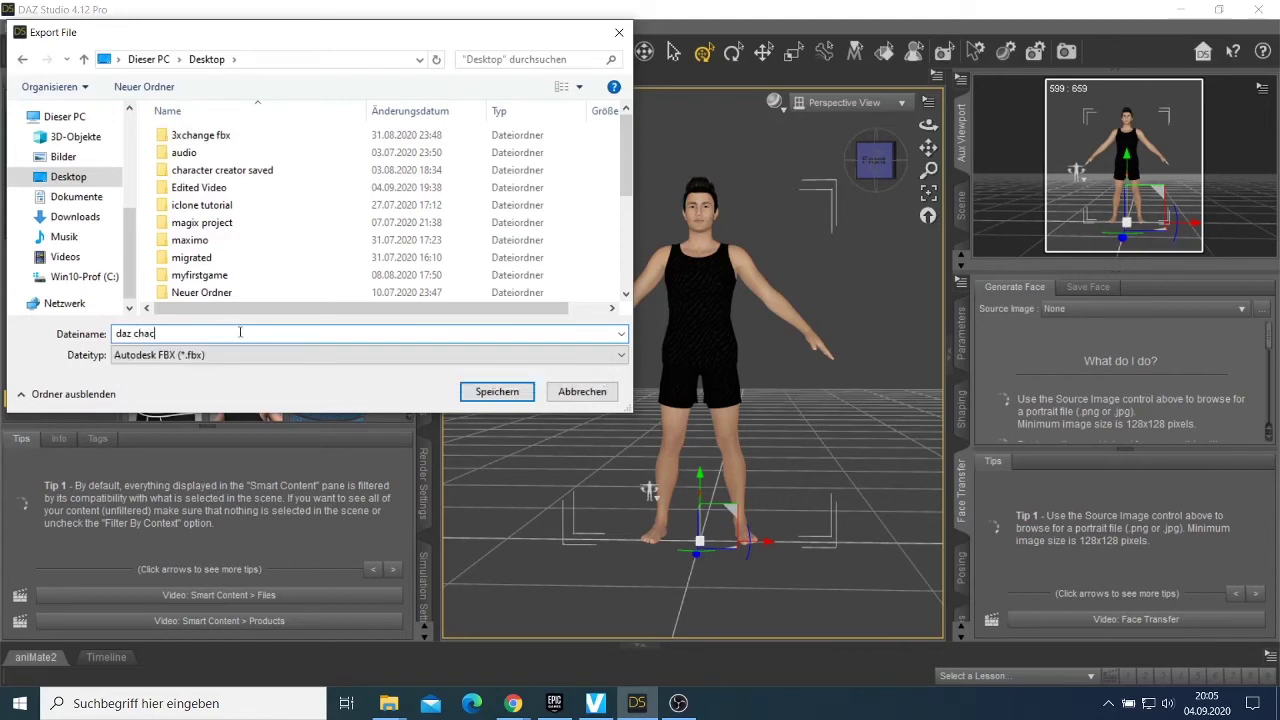
text(hacter)
click(492, 392)
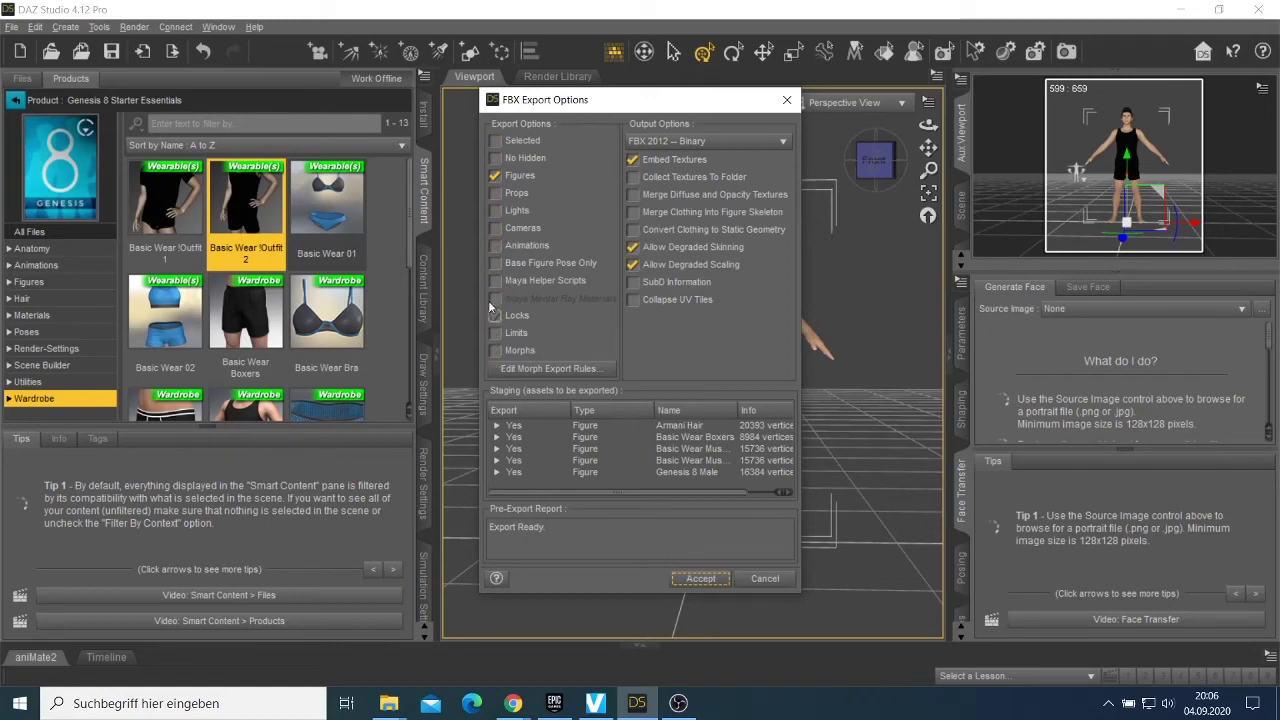
- Enable Props in the FBX Export Options and accept to run the export
click(501, 199)
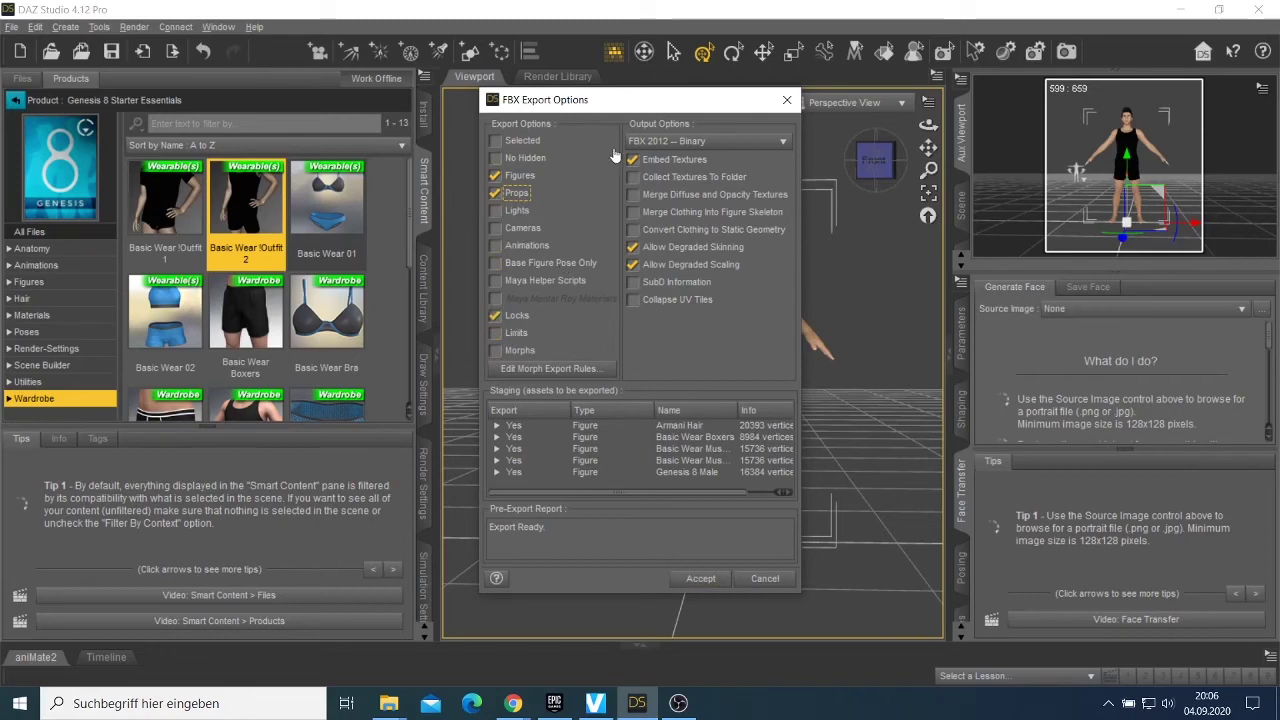
click(578, 196)
click(495, 192)
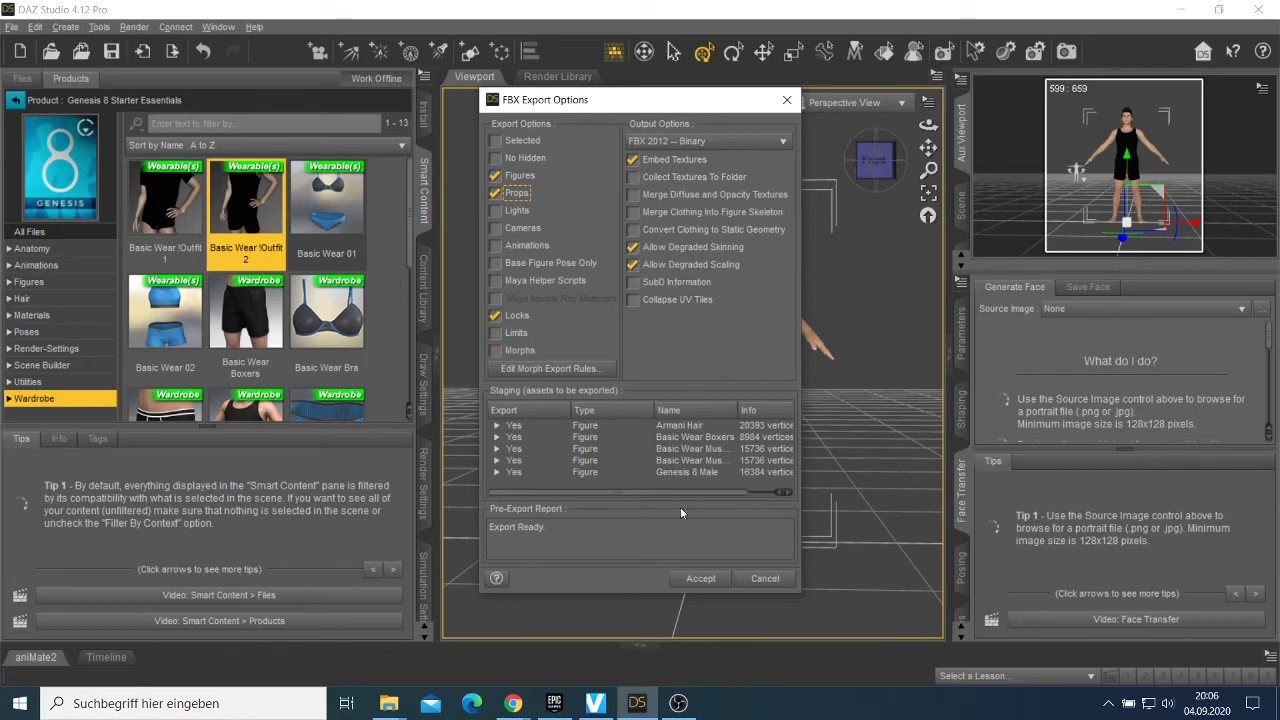
click(701, 579)
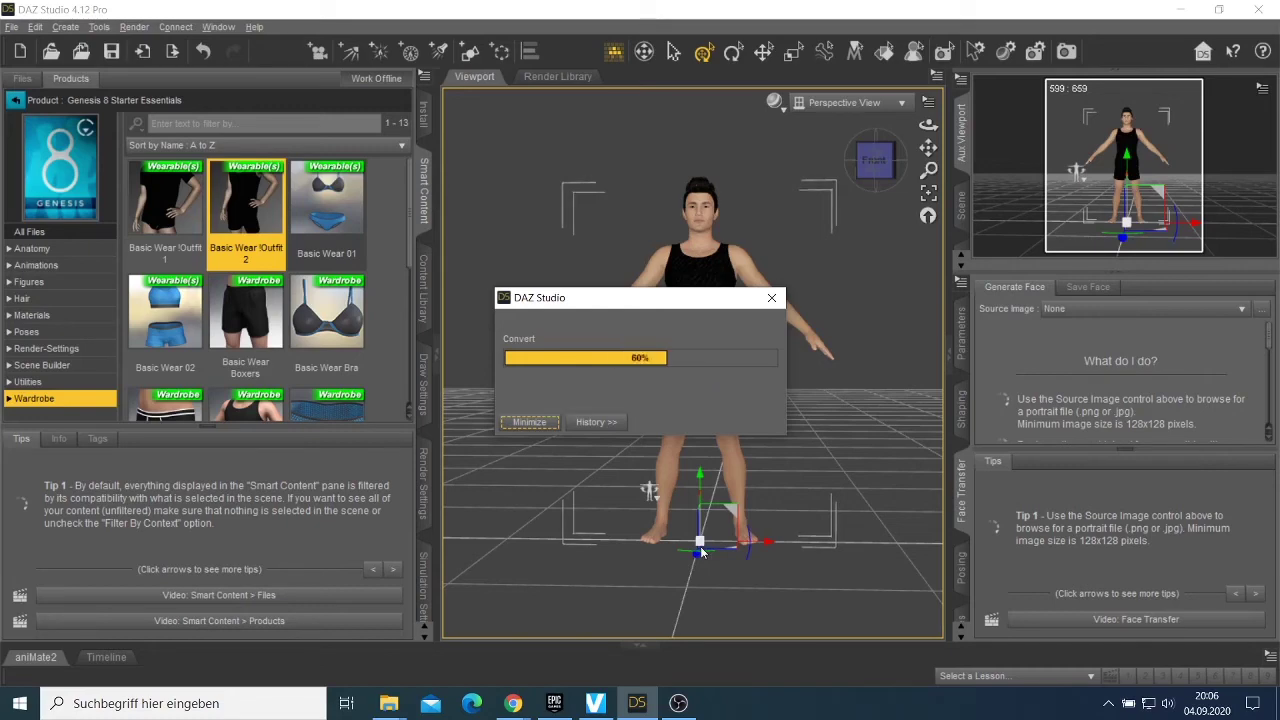
- Minimize DAZ Studio to reveal the desktop showing daz chacter.fbx
click(1175, 7)
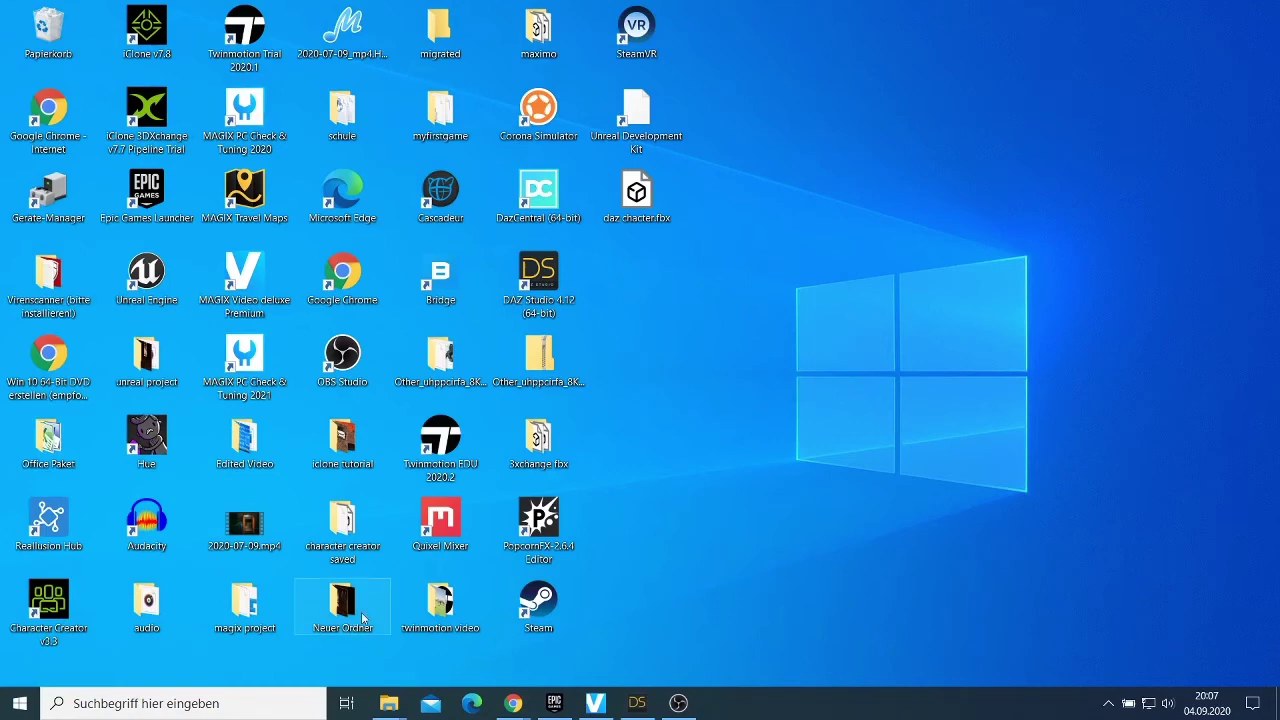
double_click(539, 440)
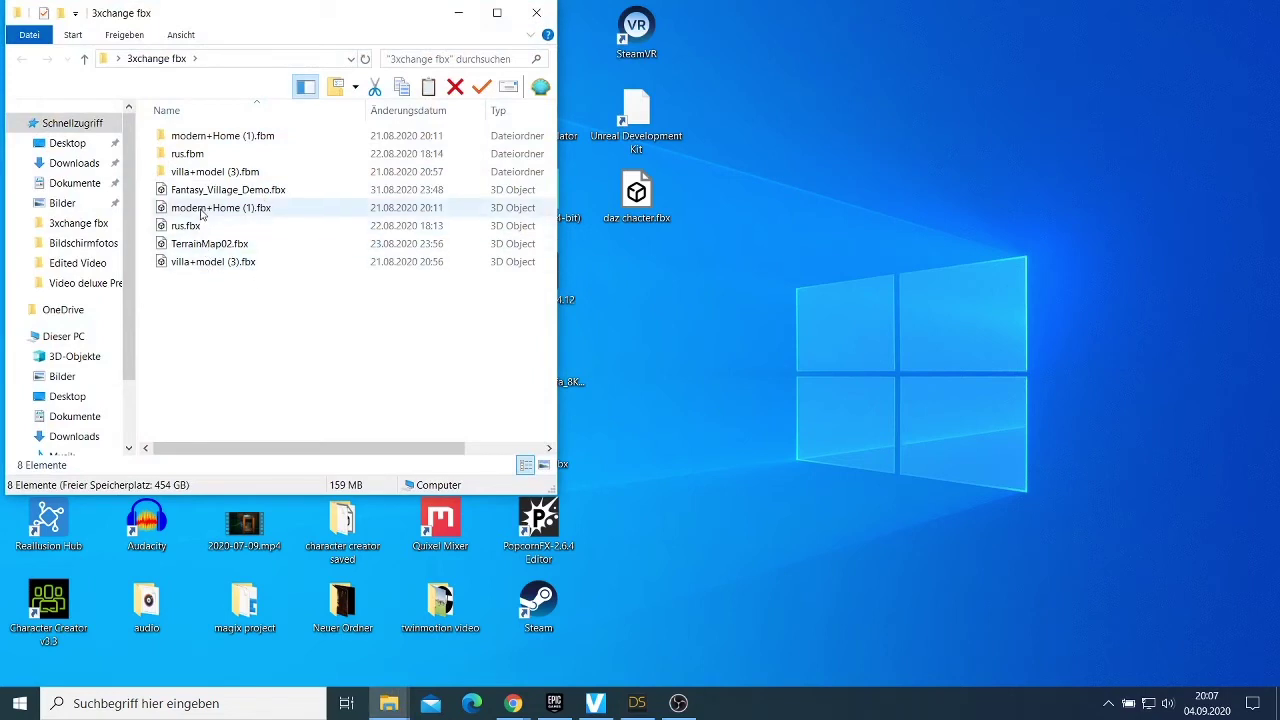
double_click(195, 156)
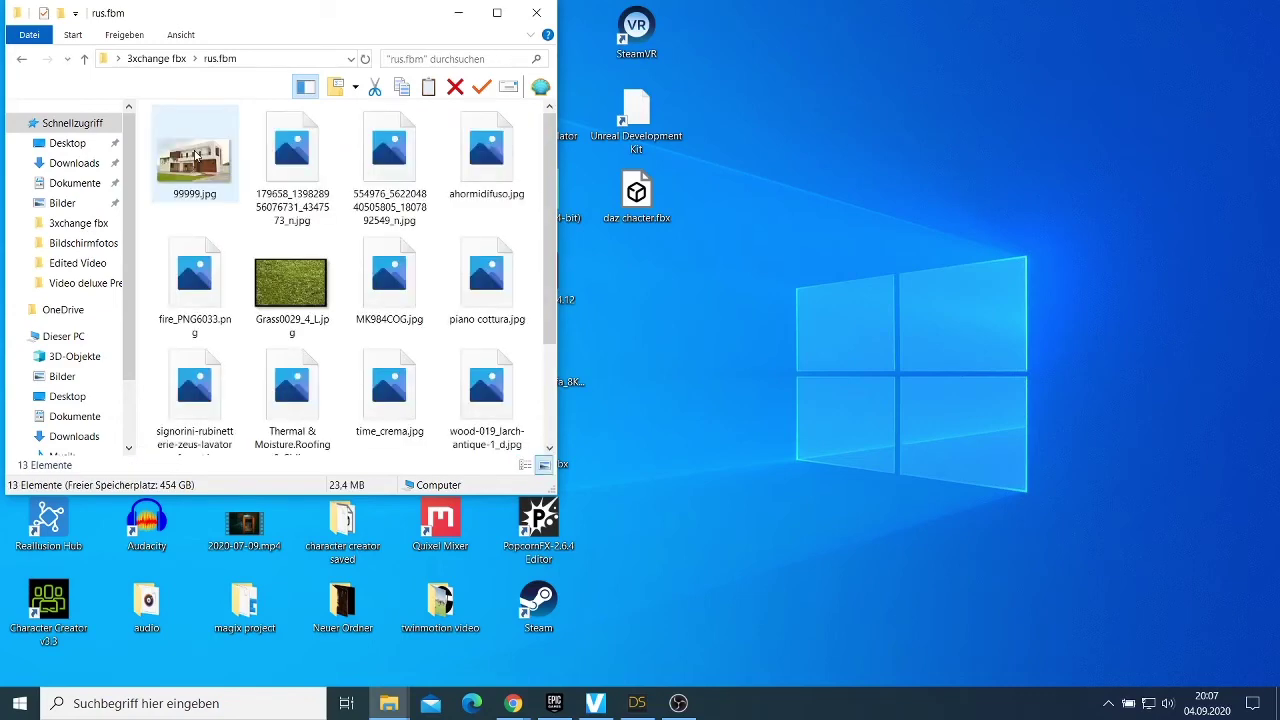
click(22, 59)
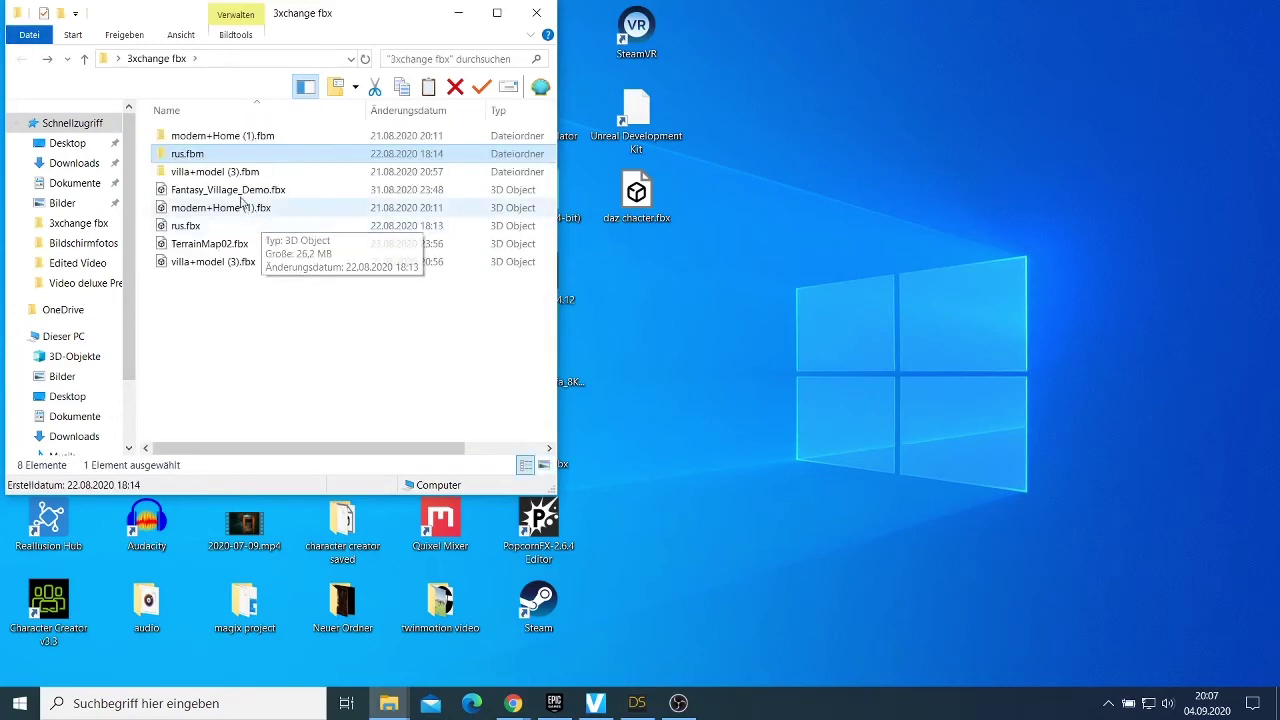
click(249, 210)
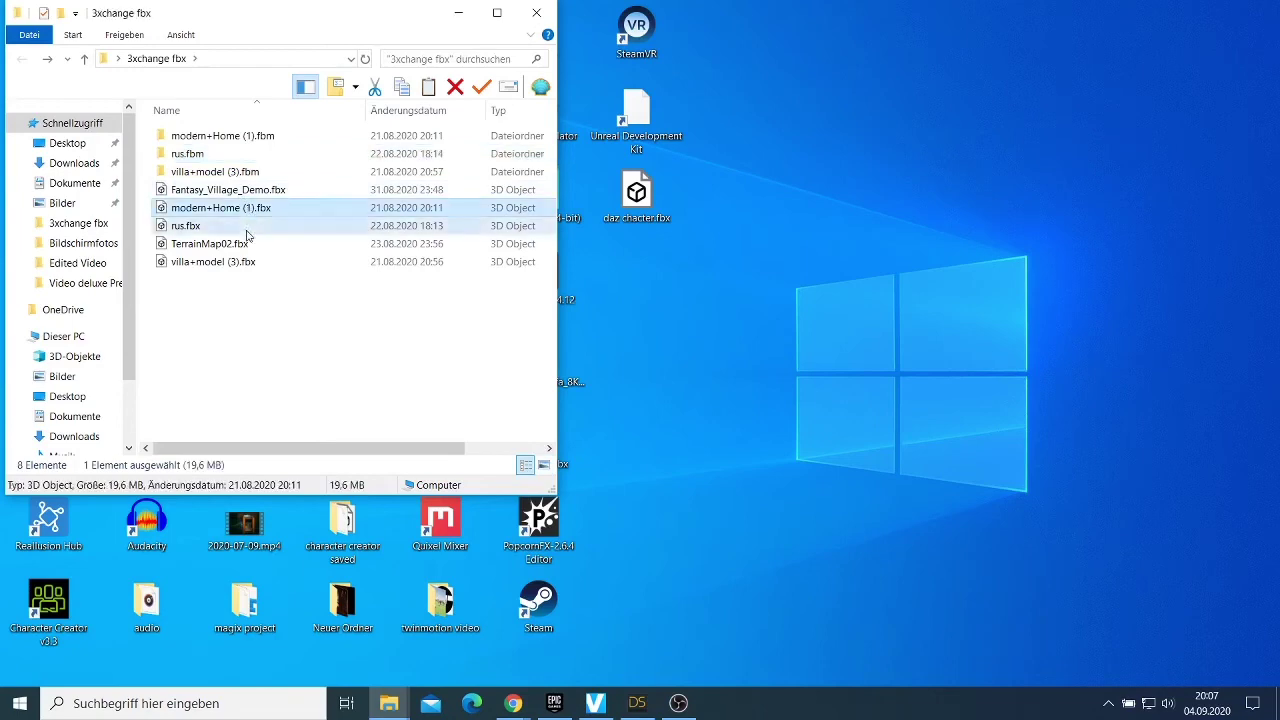
click(250, 244)
click(258, 264)
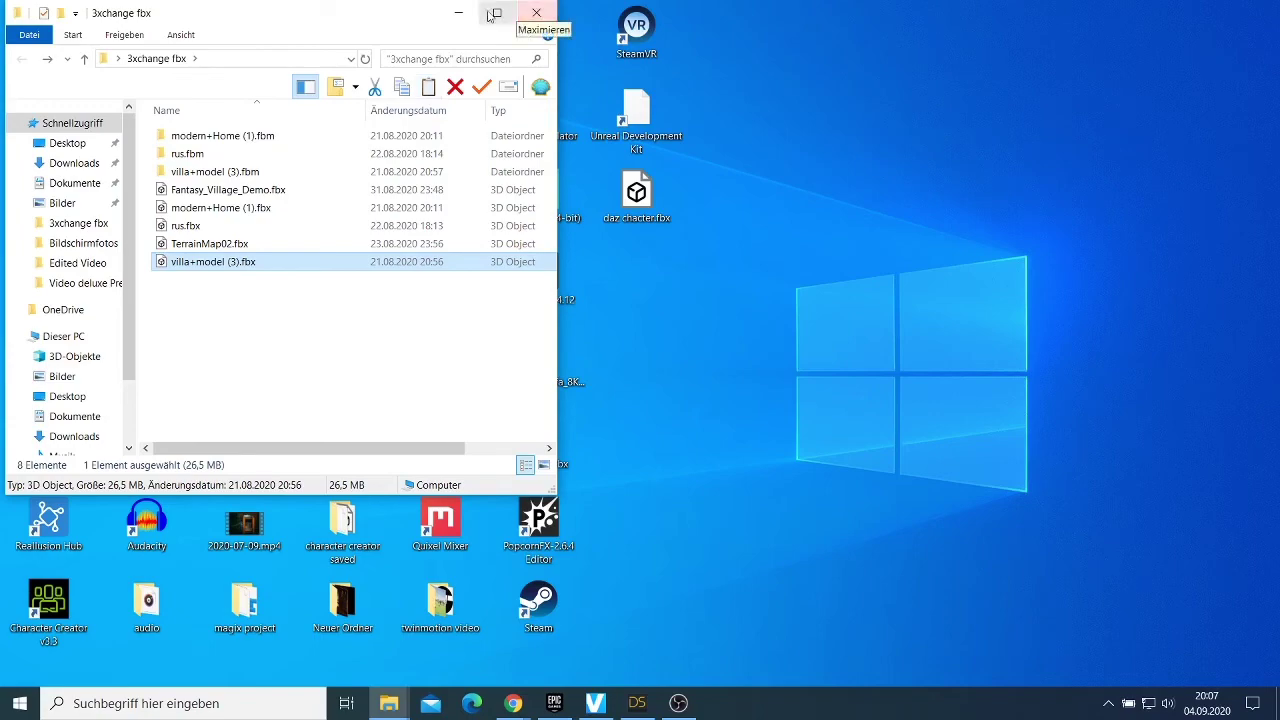
click(458, 13)
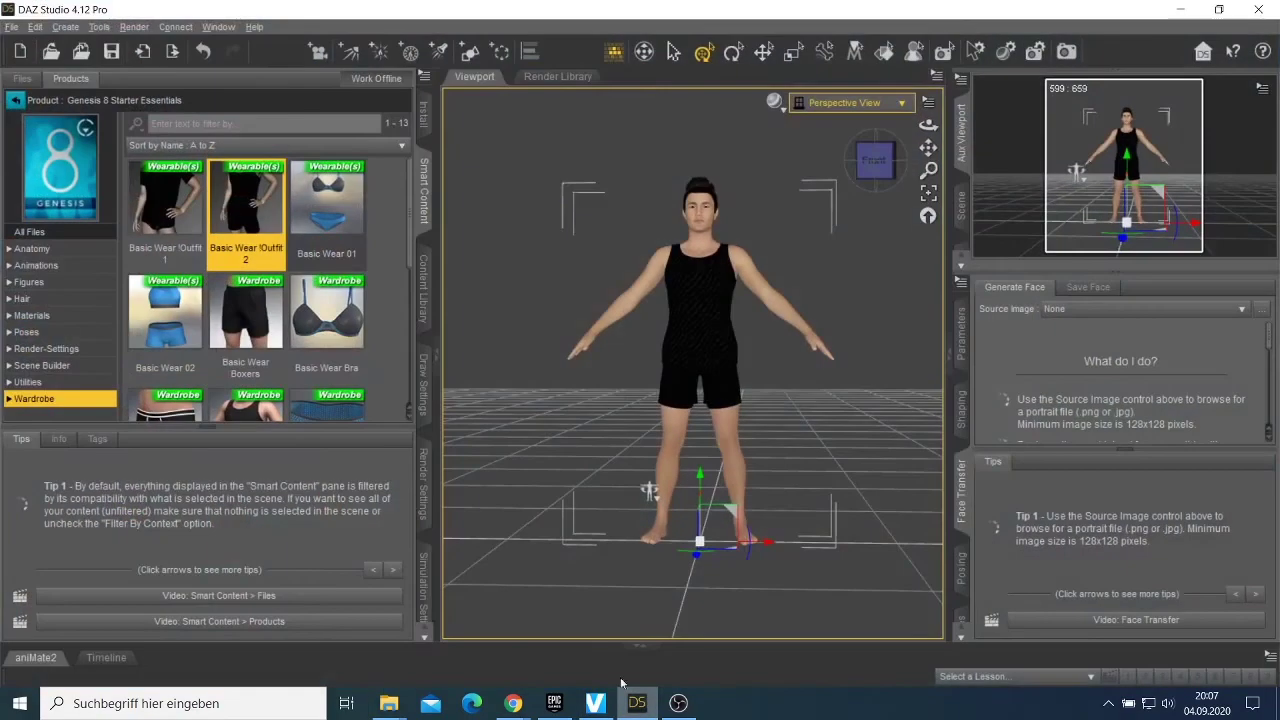
- Restore DAZ Studio and export an Autodesk FBX named 'daz character' into 3xchange fbx
click(637, 703)
click(11, 27)
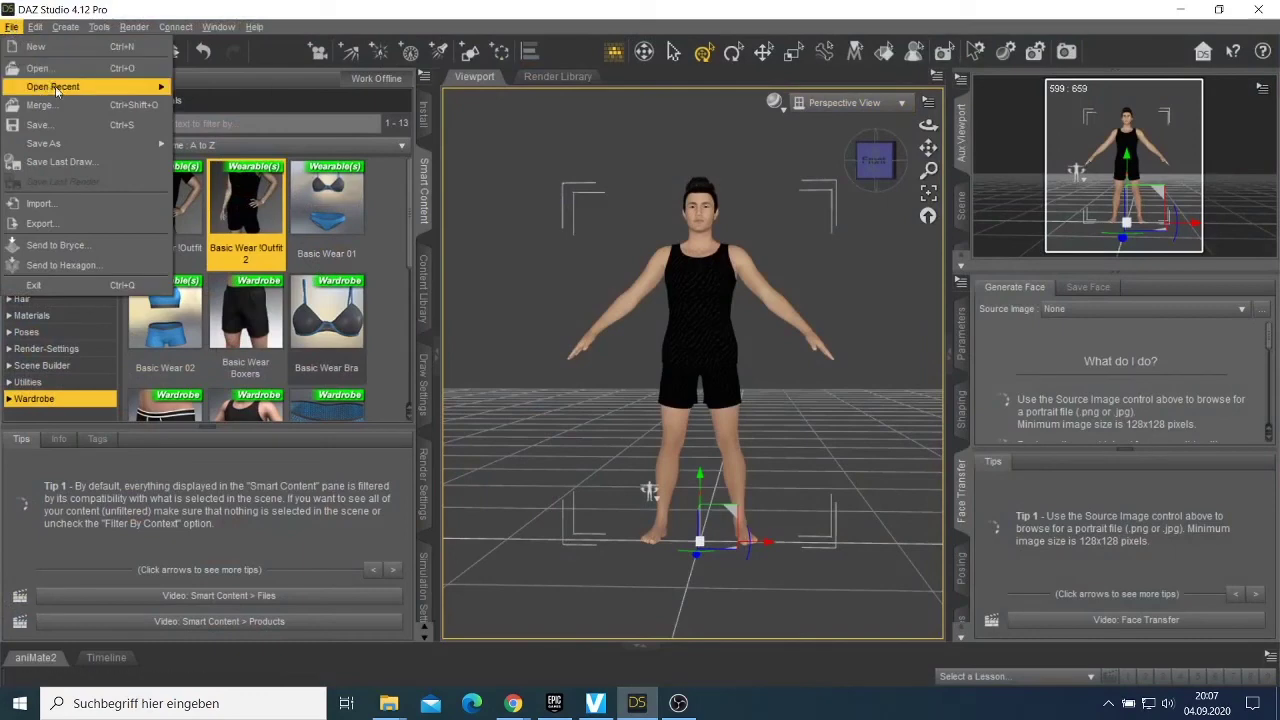
click(96, 226)
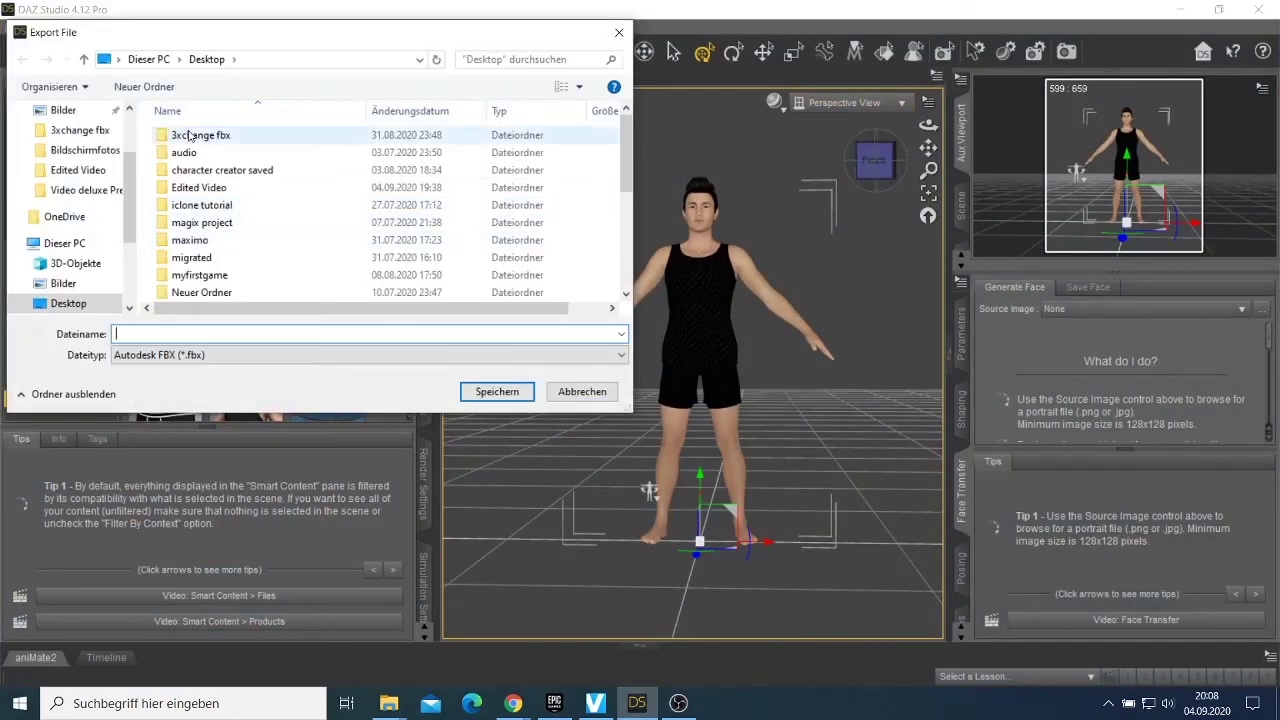
click(190, 135)
double_click(193, 137)
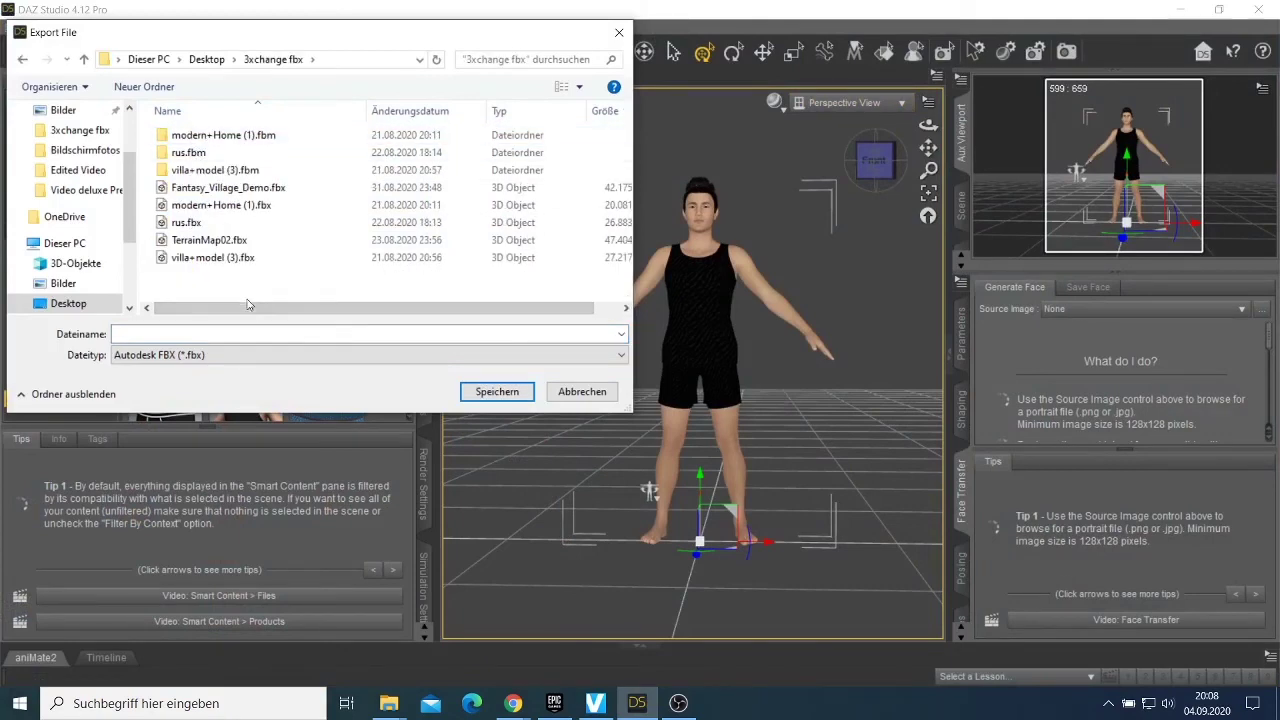
click(206, 336)
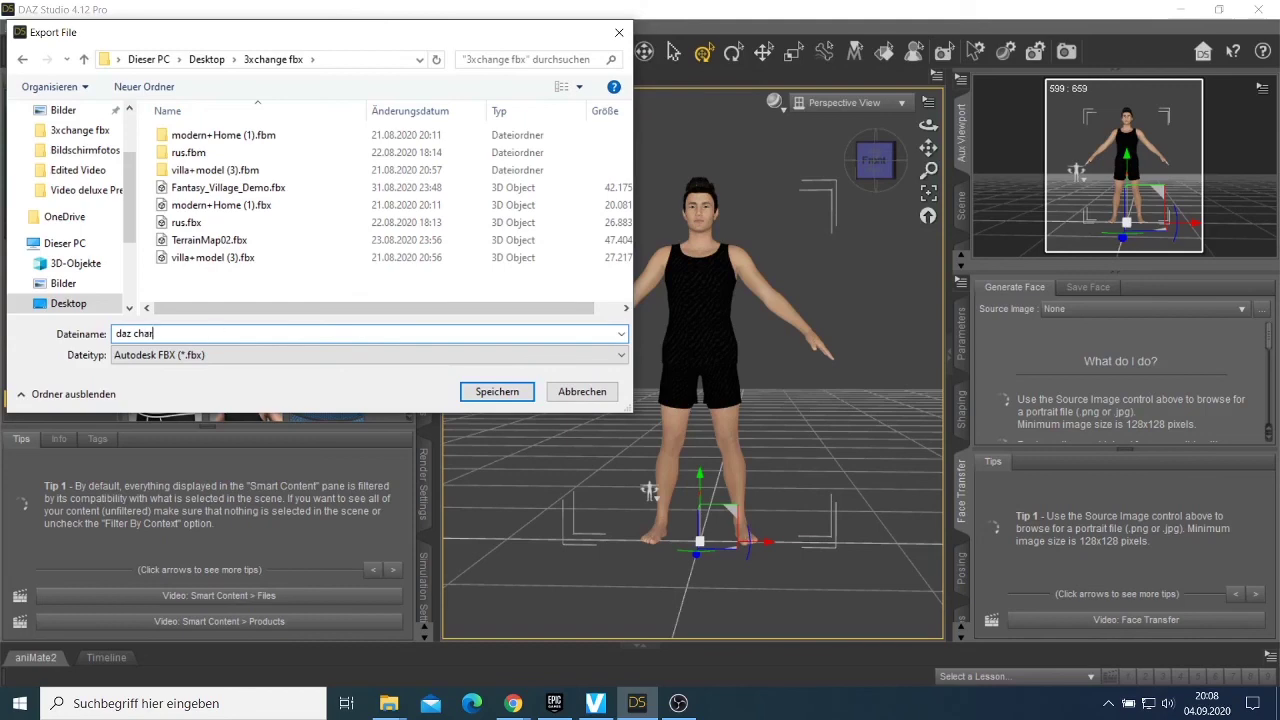
text(daz character)
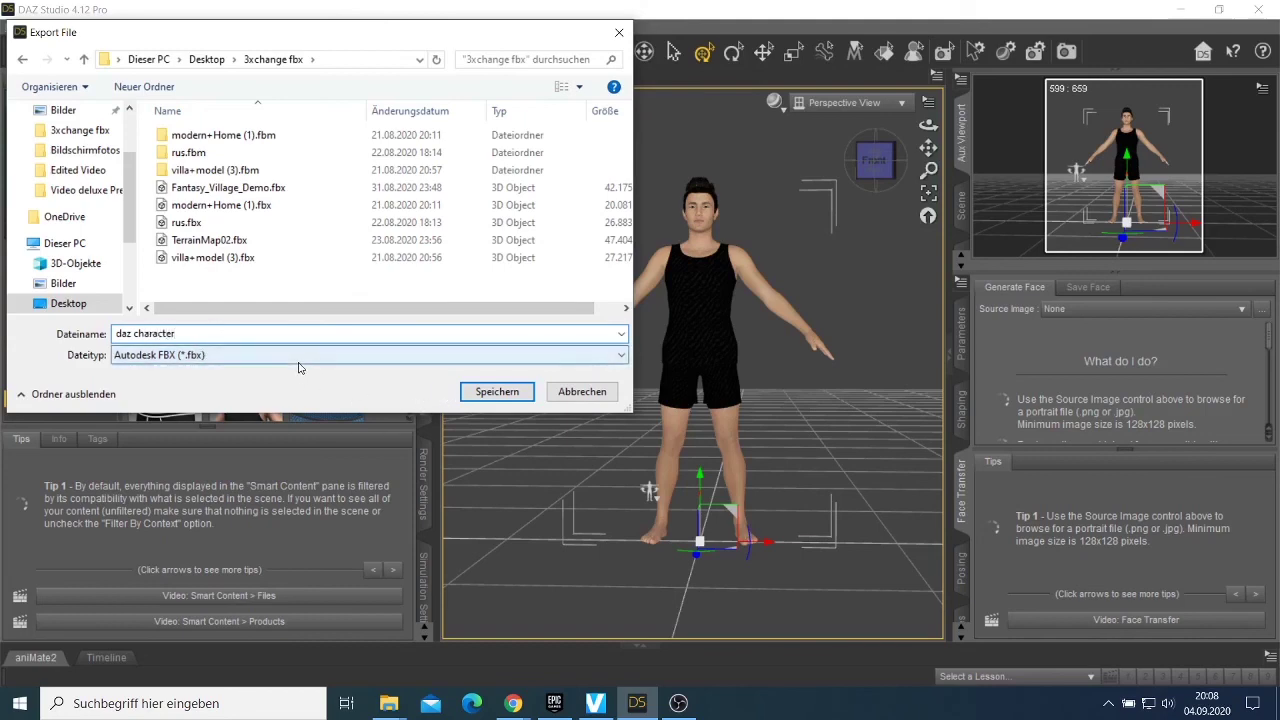
click(480, 355)
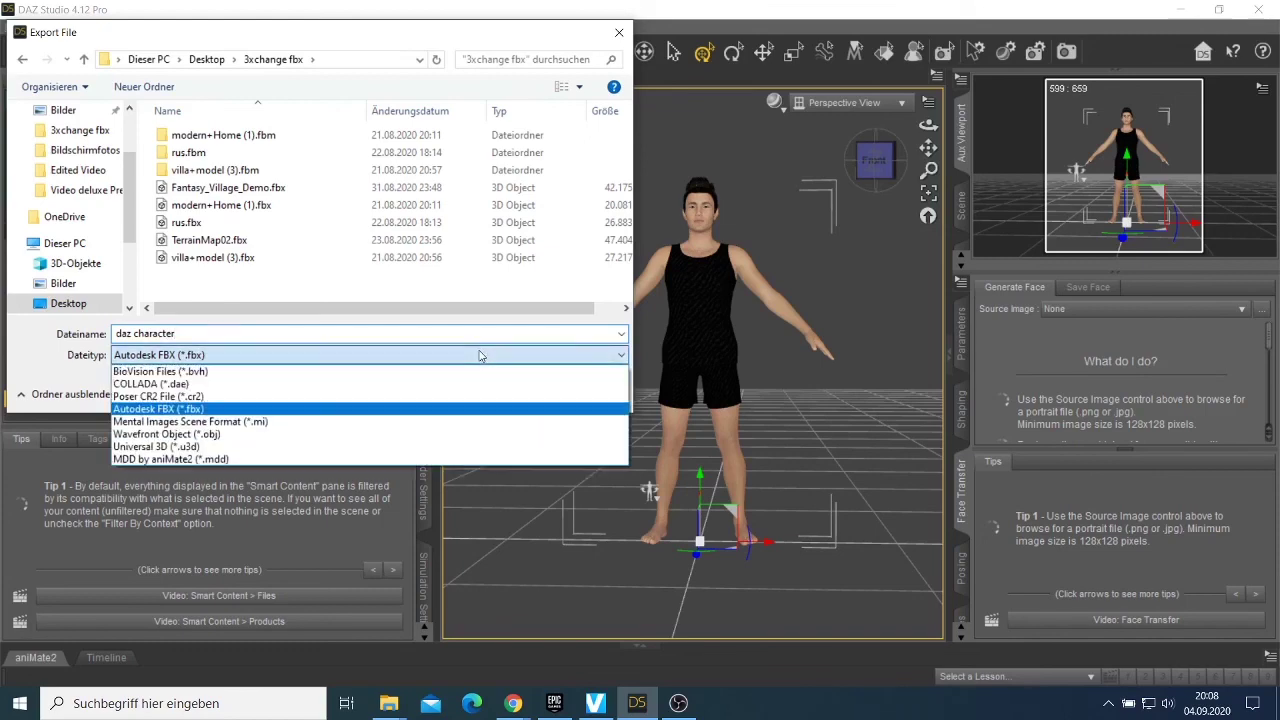
click(388, 410)
click(497, 392)
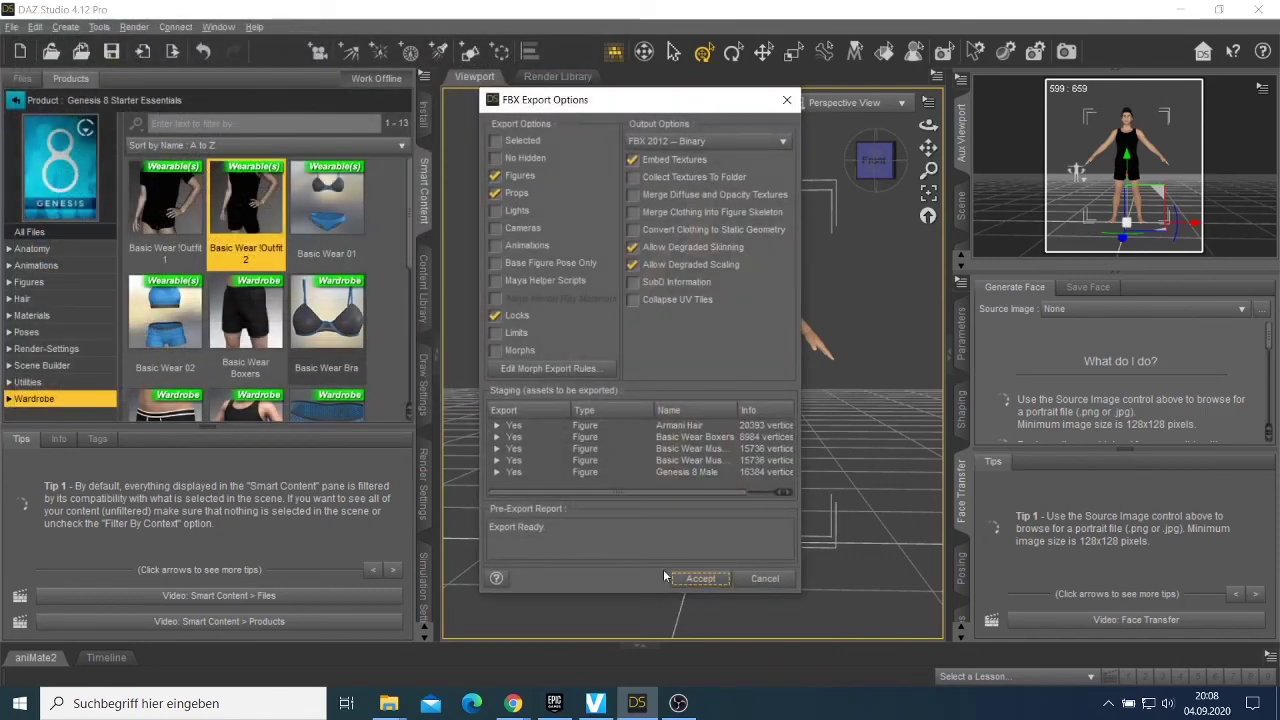
- Accept the current FBX Export Options to write daz character.fbx
click(688, 579)
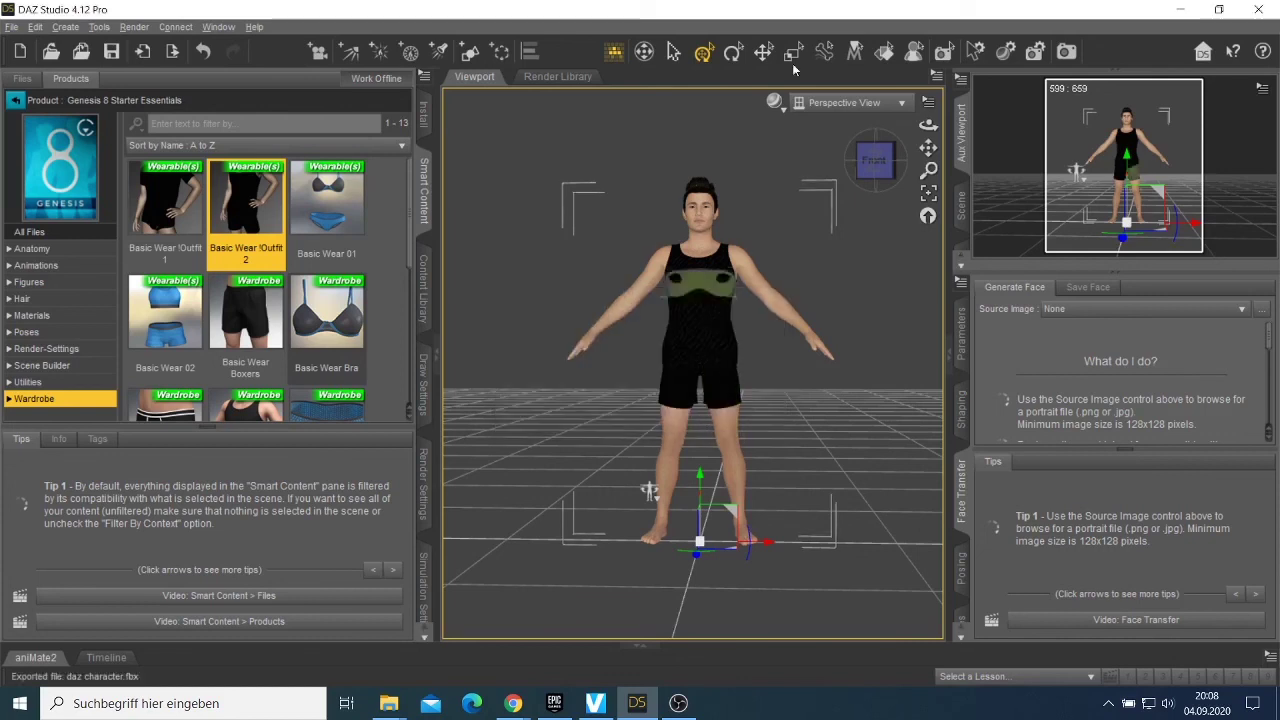
- Confirm daz character.fbx (29.9 MB) appears in the 3xchange fbx Explorer window, then minimize it
click(1178, 10)
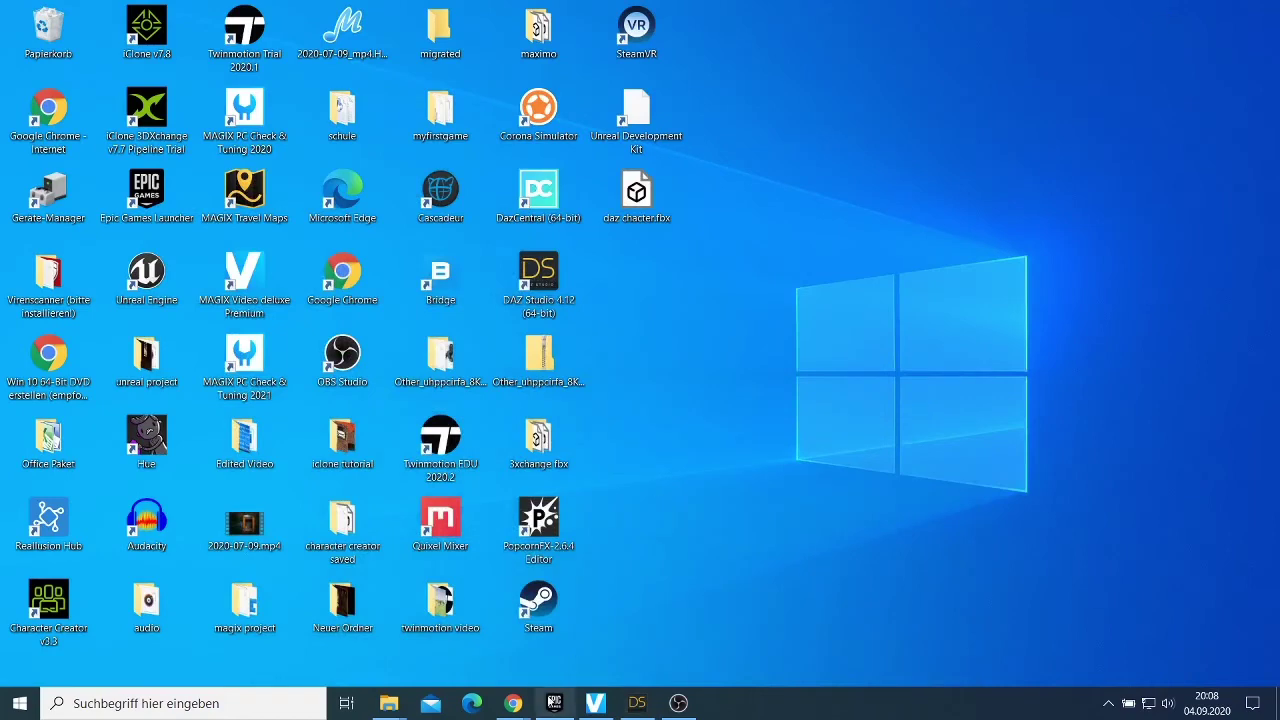
mouse_move(375, 704)
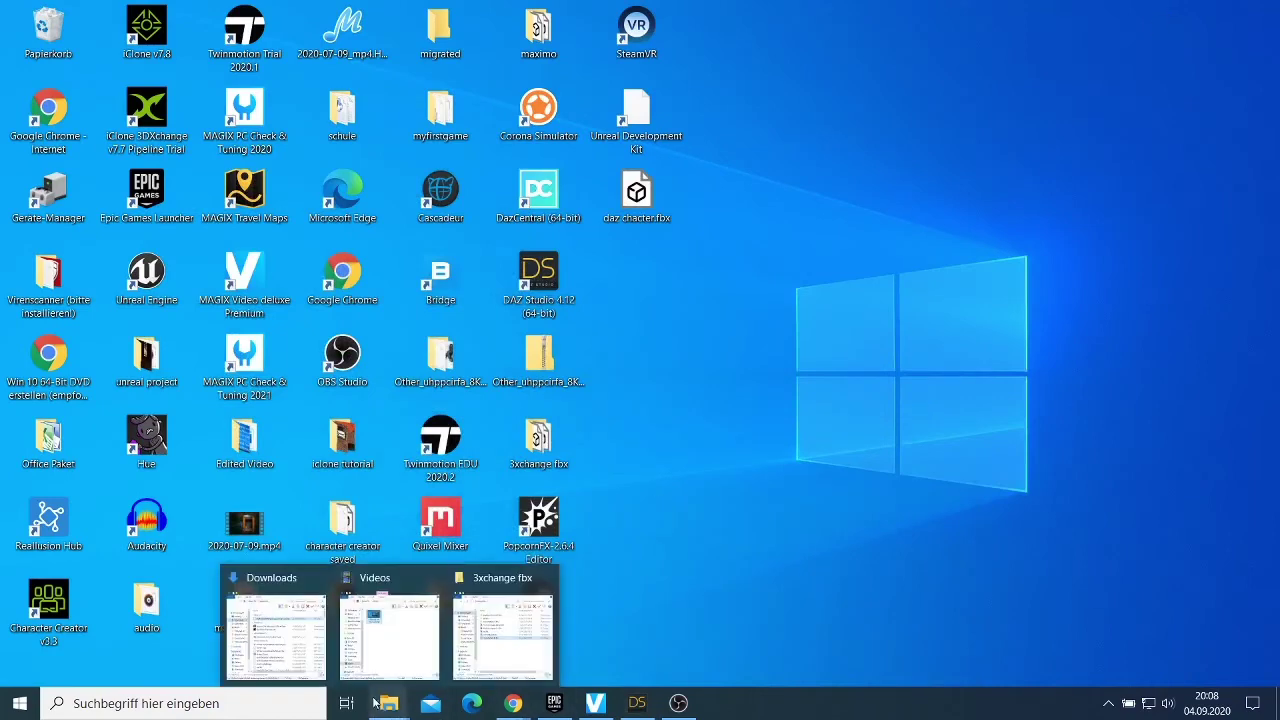
click(484, 640)
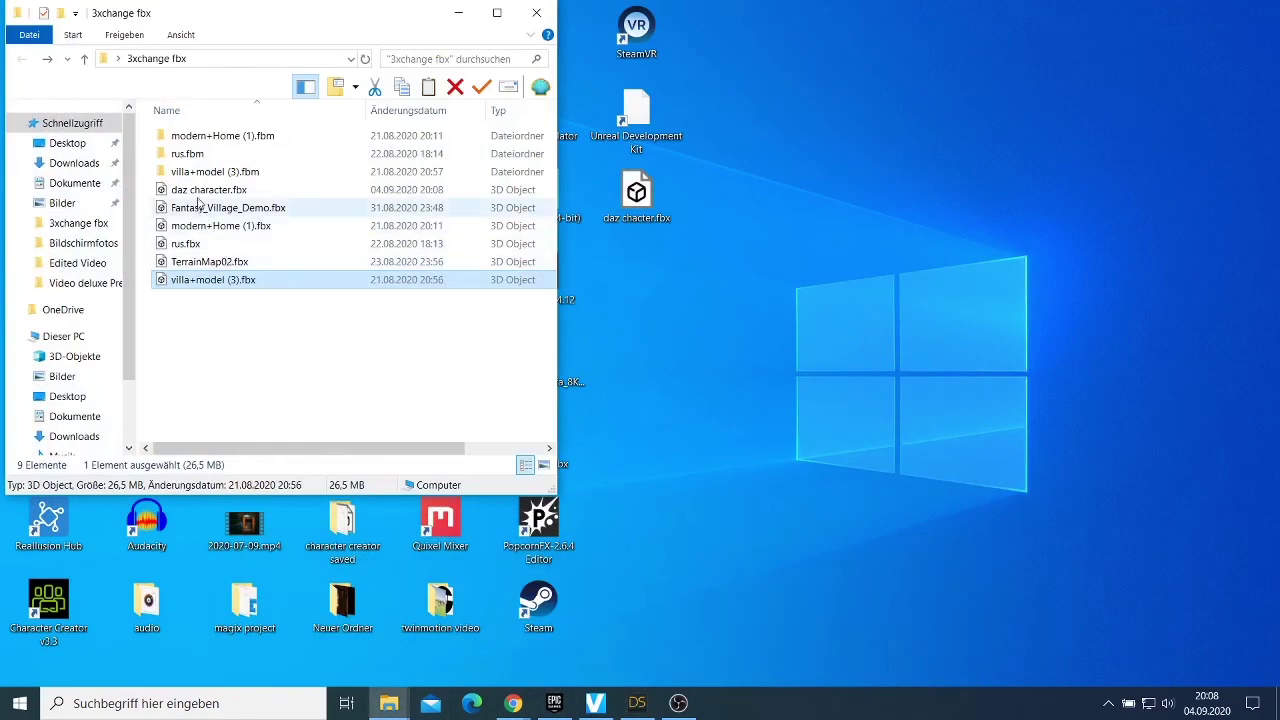
click(268, 190)
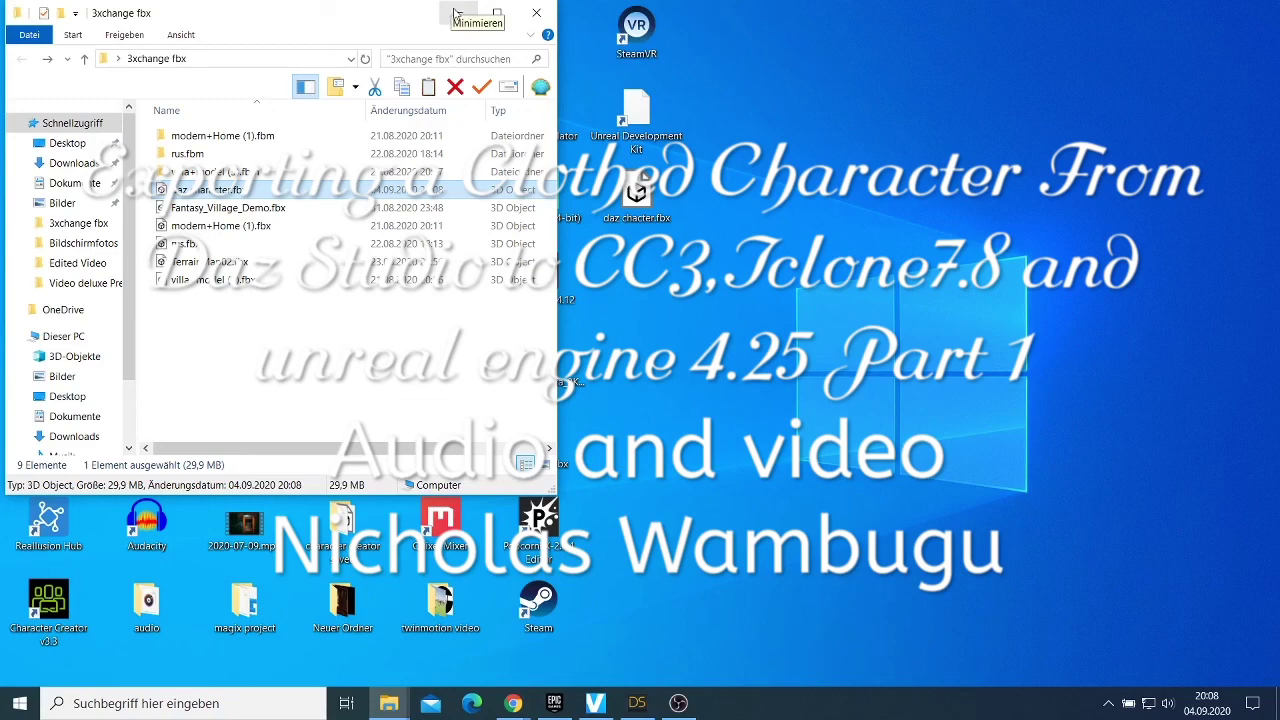
click(451, 13)
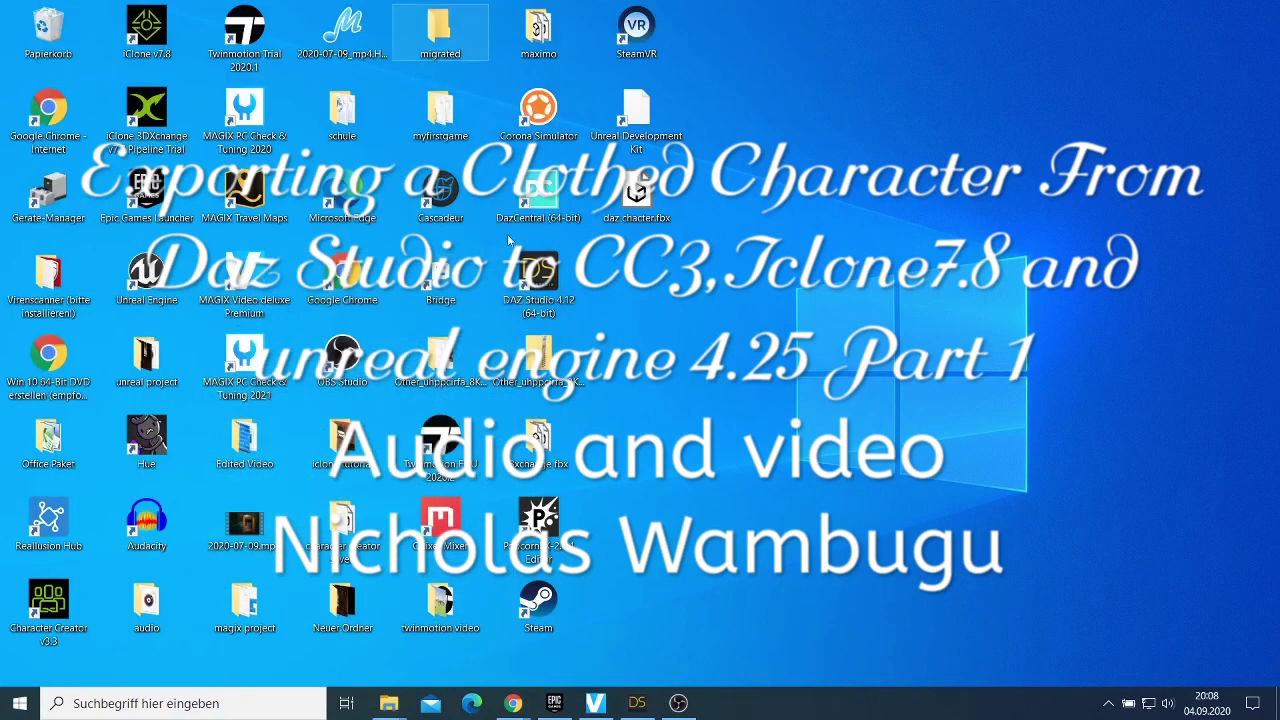